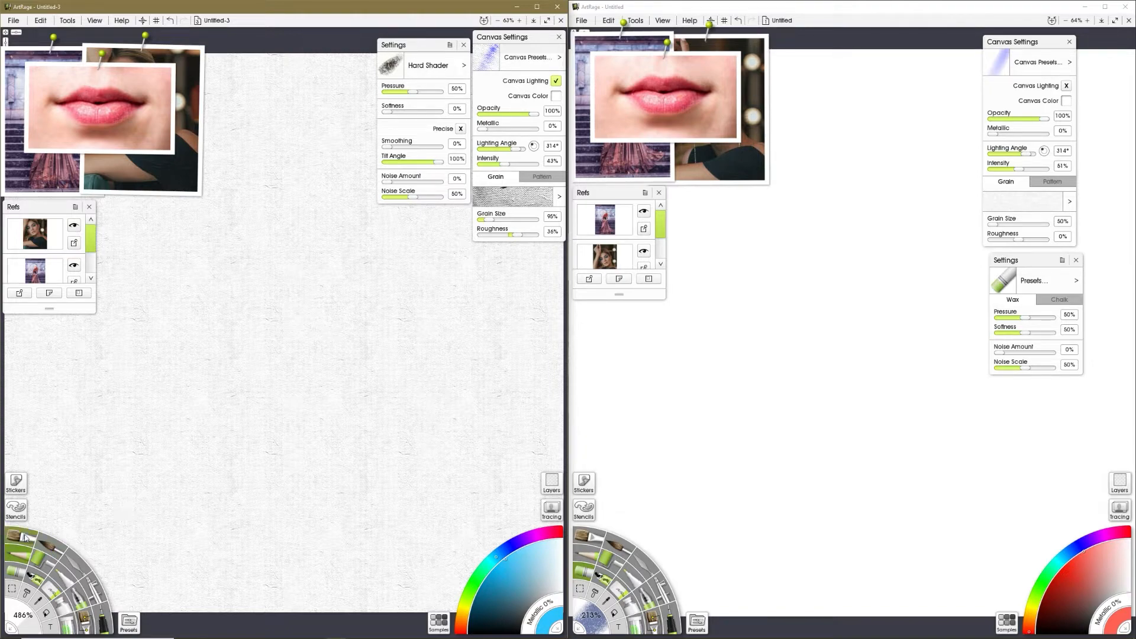
# With the oil brush, sample the near-black lip-line colour from the lips reference and dab it at both mouth corners.
pyautogui.click(25, 538)
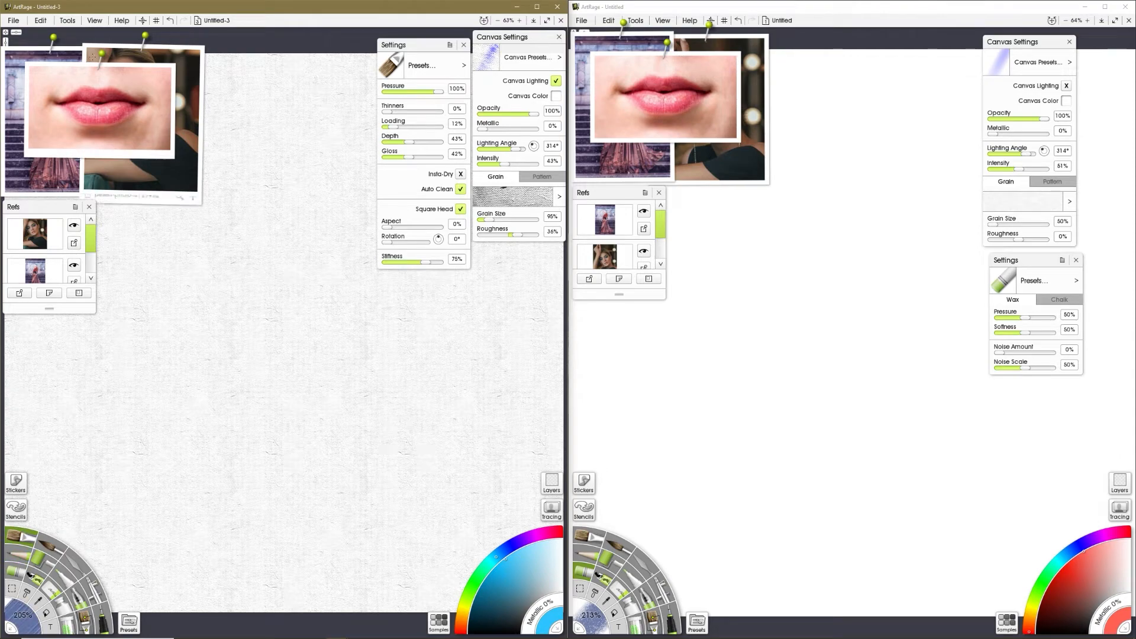
pyautogui.keyDown('alt'); pyautogui.click(107, 110); pyautogui.keyUp('alt')
pyautogui.moveTo(354, 350); pyautogui.dragTo(292, 357)
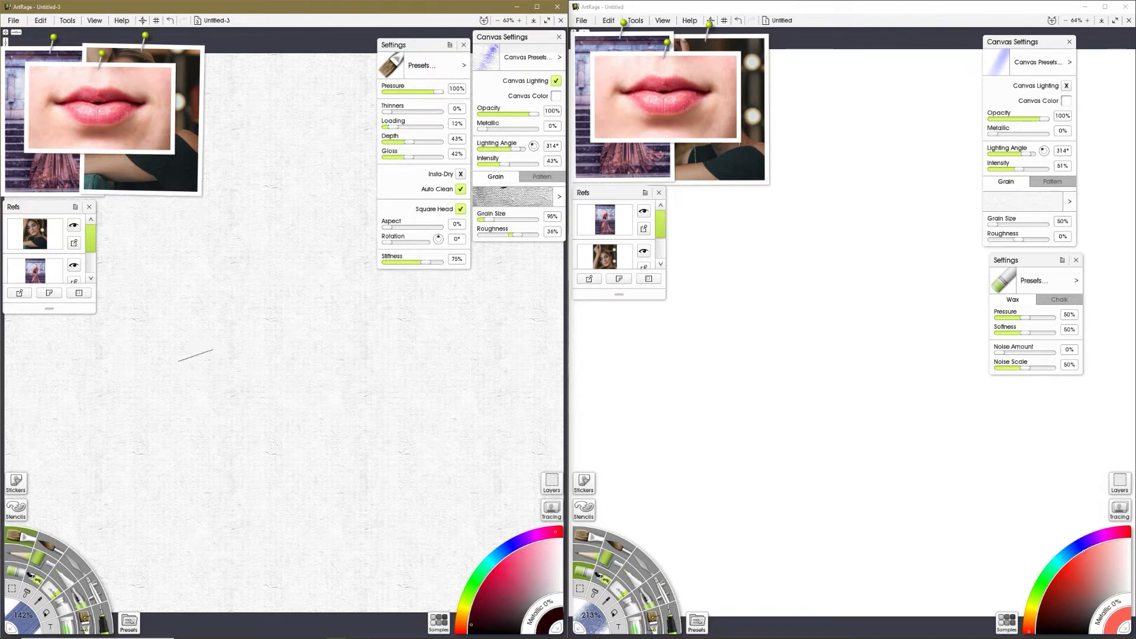
pyautogui.moveTo(196, 351); pyautogui.dragTo(205, 352)
pyautogui.moveTo(396, 350); pyautogui.dragTo(390, 350)
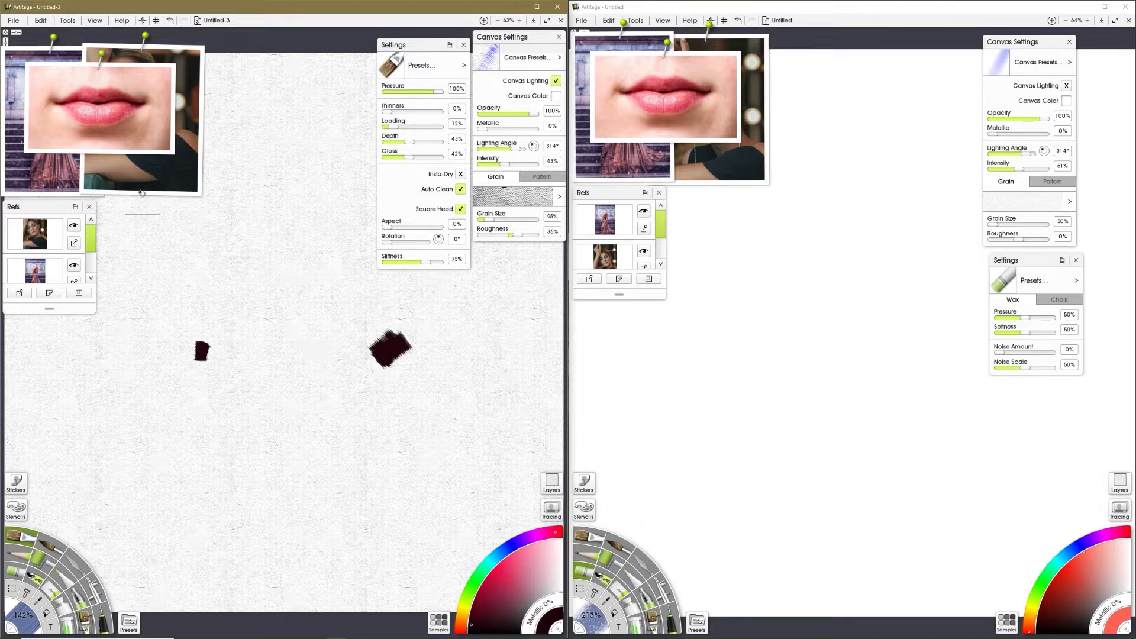
# Block in the upper lip from its right side across to the left corner with reds sampled from the reference.
pyautogui.click(105, 116)
pyautogui.moveTo(335, 303); pyautogui.dragTo(372, 325)
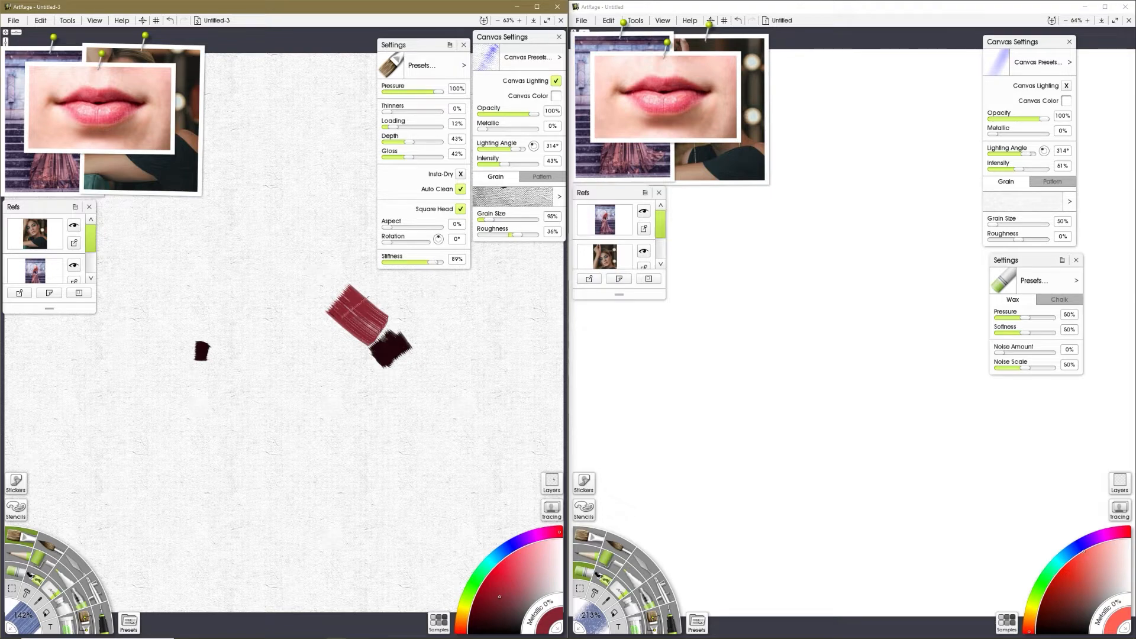
pyautogui.moveTo(332, 284)
pyautogui.mouseDown()
pyautogui.moveTo(363, 338)
pyautogui.moveTo(354, 325)
pyautogui.mouseUp()
pyautogui.click(105, 115)
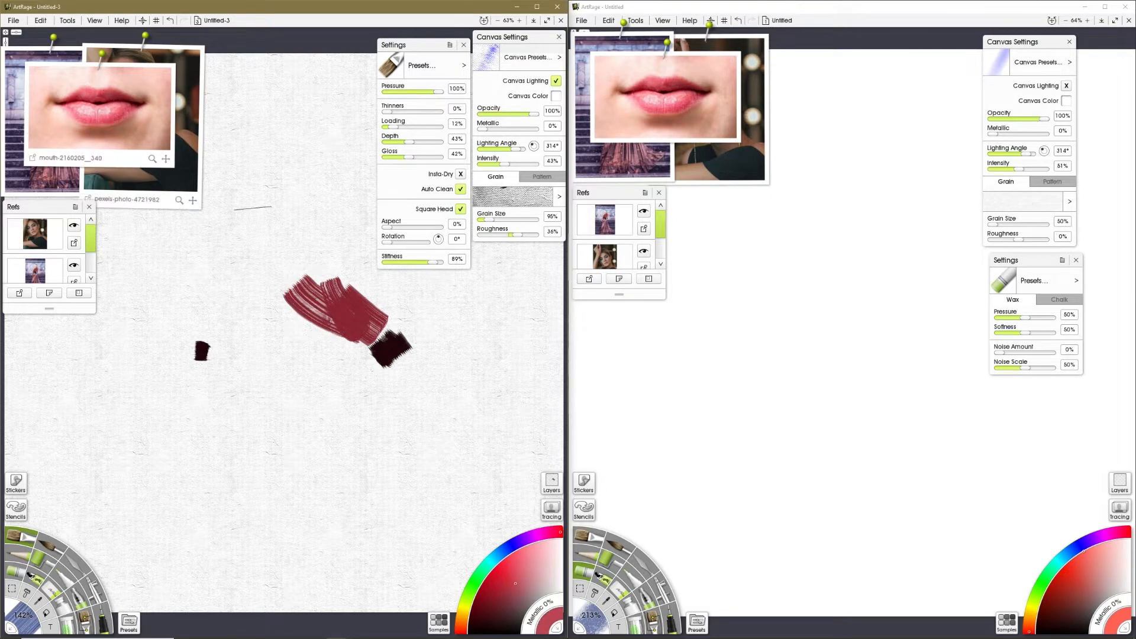
pyautogui.moveTo(307, 286); pyautogui.dragTo(309, 288)
pyautogui.click(103, 122)
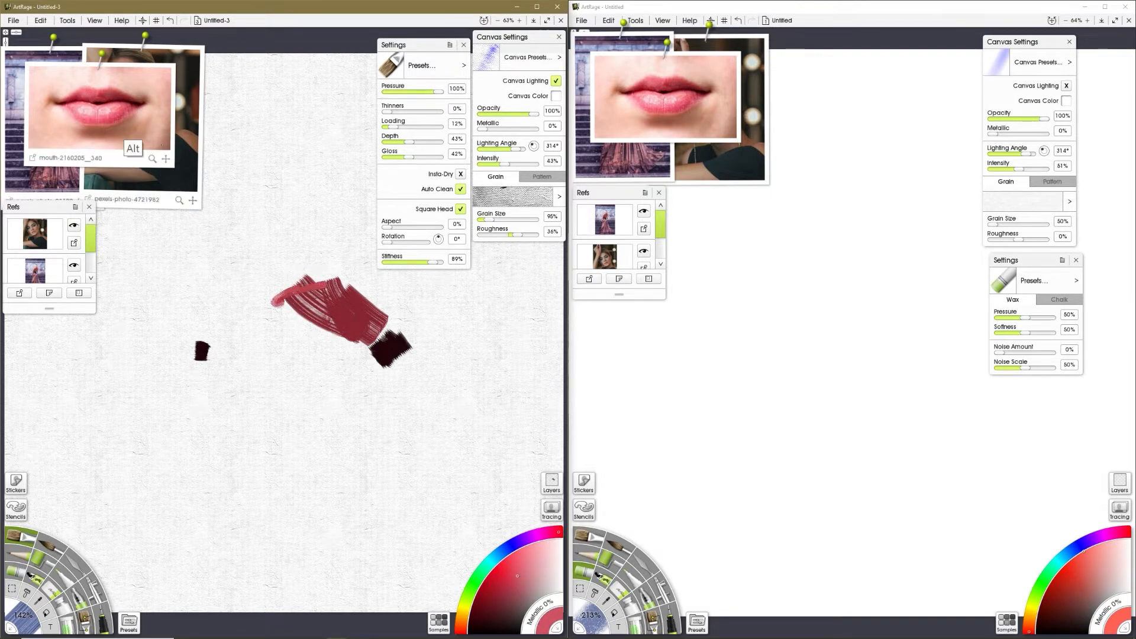
pyautogui.moveTo(298, 287)
pyautogui.mouseDown()
pyautogui.moveTo(273, 314)
pyautogui.moveTo(251, 278)
pyautogui.moveTo(180, 333)
pyautogui.mouseUp()
# Sample dark tones from the reference's lip line and paint the left end and centre of the mouth opening.
pyautogui.click(78, 116)
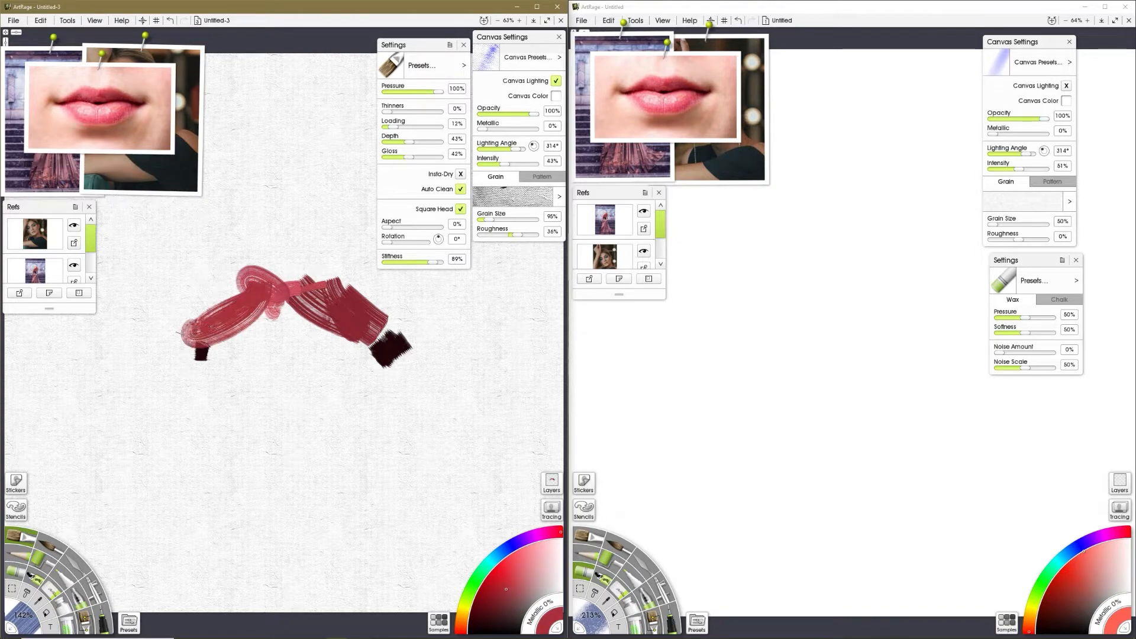
pyautogui.click(74, 115)
pyautogui.moveTo(170, 344)
pyautogui.mouseDown()
pyautogui.moveTo(261, 335)
pyautogui.moveTo(295, 343)
pyautogui.moveTo(285, 353)
pyautogui.mouseUp()
# Paint a mid red over the centre of the upper lip and brownish red over its right corner, sampling from the reference.
pyautogui.click(95, 120)
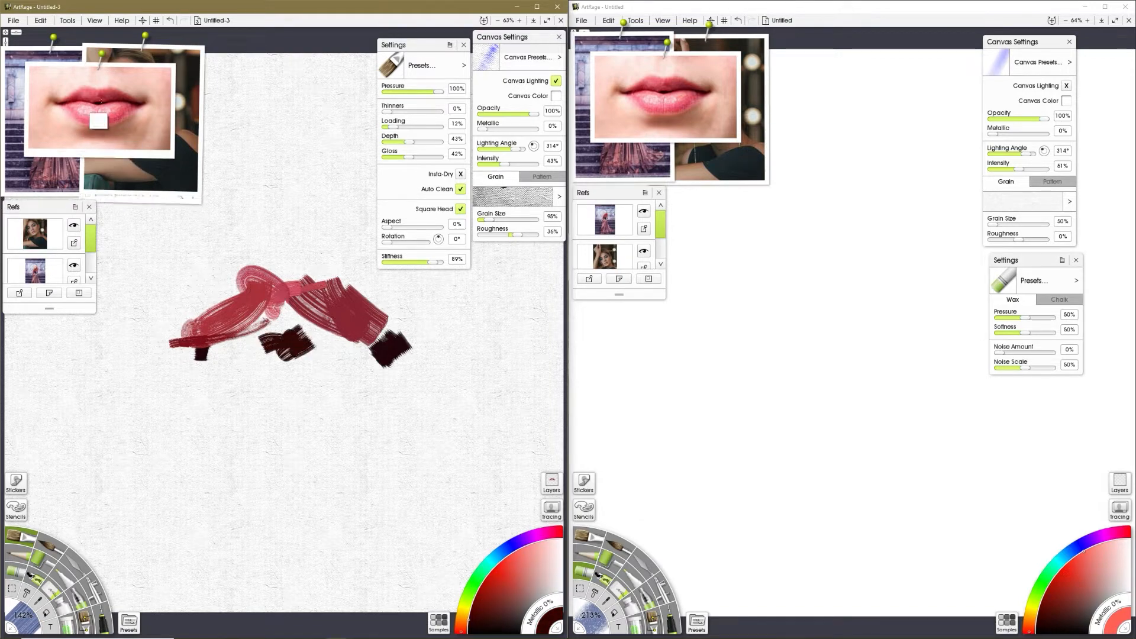
pyautogui.click(106, 122)
pyautogui.moveTo(314, 316)
pyautogui.mouseDown()
pyautogui.moveTo(296, 329)
pyautogui.moveTo(287, 306)
pyautogui.moveTo(290, 328)
pyautogui.mouseUp()
pyautogui.keyDown('alt'); pyautogui.click(114, 116); pyautogui.keyUp('alt')
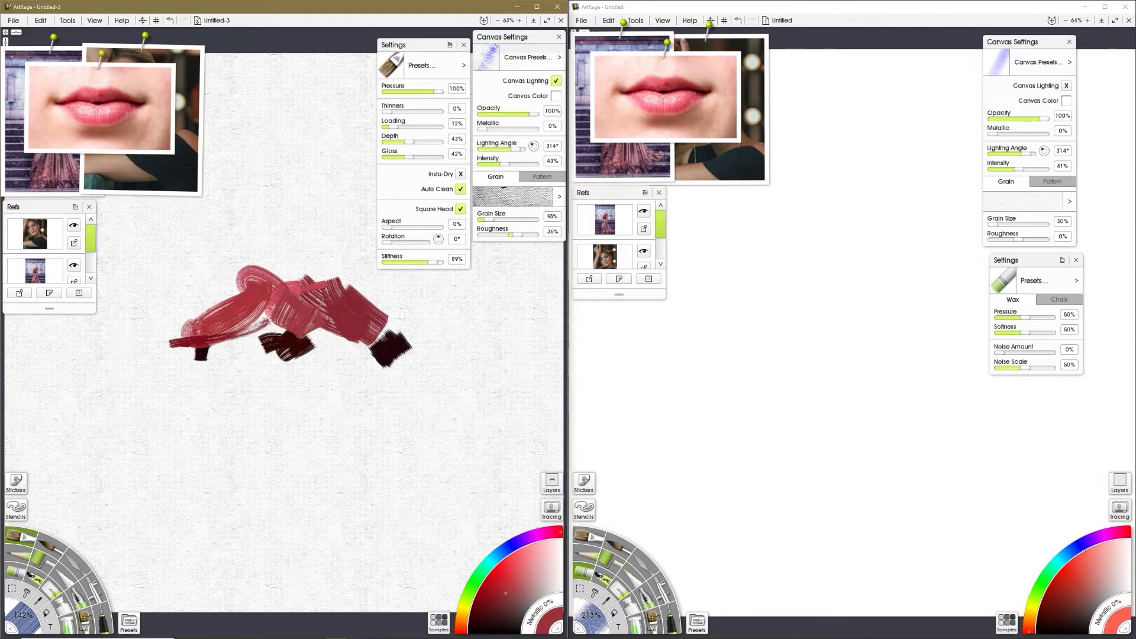
pyautogui.moveTo(346, 302)
pyautogui.mouseDown()
pyautogui.moveTo(385, 340)
pyautogui.moveTo(418, 343)
pyautogui.mouseUp()
# Block in the lower lip with sampled colours: coral pink on the right, pale pink on the left, red along the upper left edge.
pyautogui.keyDown('alt'); pyautogui.click(125, 113); pyautogui.keyUp('alt')
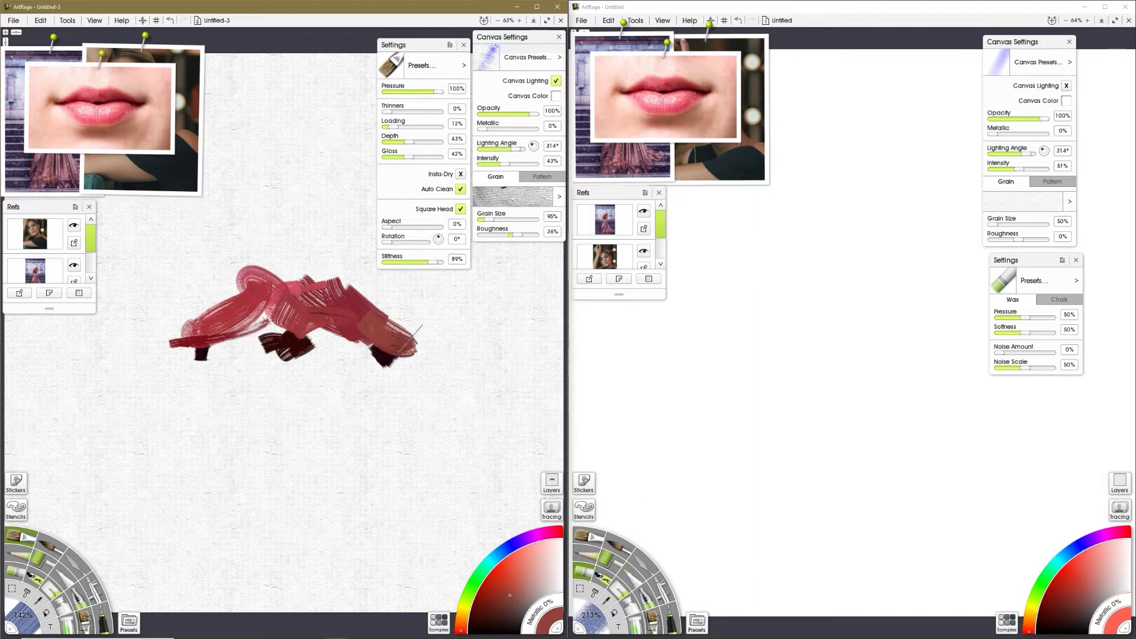
pyautogui.keyDown('alt'); pyautogui.click(125, 121); pyautogui.keyUp('alt')
pyautogui.moveTo(388, 348); pyautogui.dragTo(296, 403)
pyautogui.keyDown('alt'); pyautogui.click(144, 139); pyautogui.keyUp('alt')
pyautogui.keyDown('alt'); pyautogui.click(77, 137); pyautogui.keyUp('alt')
pyautogui.moveTo(213, 354)
pyautogui.mouseDown()
pyautogui.moveTo(296, 414)
pyautogui.moveTo(304, 408)
pyautogui.mouseUp()
pyautogui.keyDown('alt'); pyautogui.click(117, 144); pyautogui.keyUp('alt')
pyautogui.moveTo(216, 348); pyautogui.dragTo(300, 371)
# Fill the middle of the lower lip with sampled light pinks and add dark red touches under the lip line.
pyautogui.keyDown('alt'); pyautogui.click(126, 109); pyautogui.keyUp('alt')
pyautogui.moveTo(320, 348)
pyautogui.mouseDown()
pyautogui.moveTo(370, 352)
pyautogui.moveTo(323, 350)
pyautogui.mouseUp()
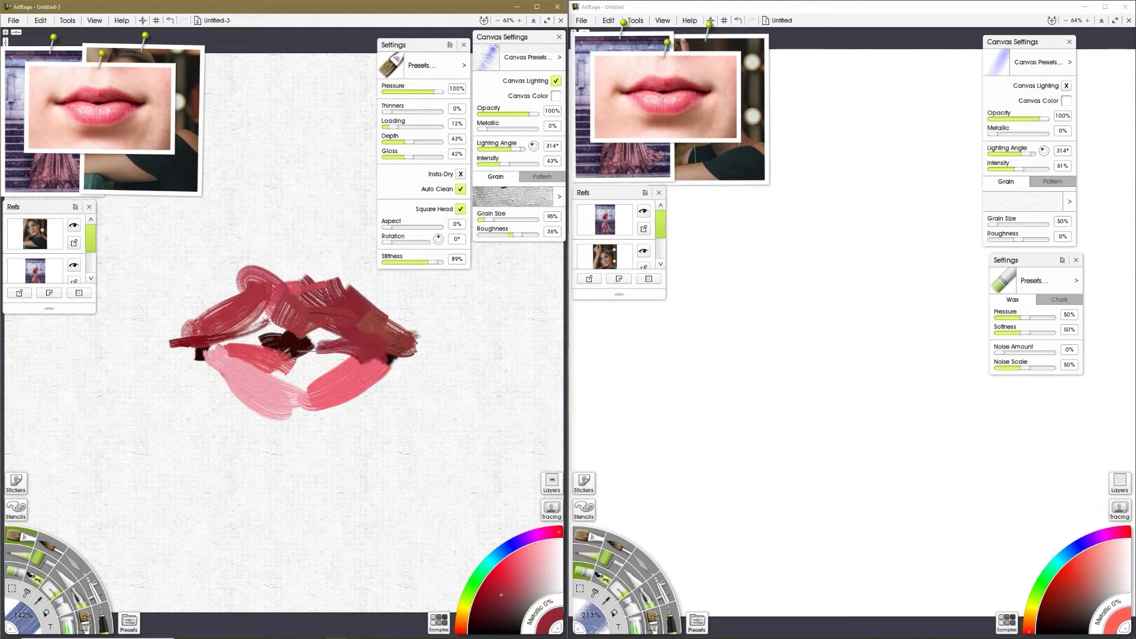
pyautogui.keyDown('alt'); pyautogui.click(98, 104); pyautogui.keyUp('alt')
pyautogui.moveTo(327, 360); pyautogui.dragTo(294, 358)
pyautogui.keyDown('alt'); pyautogui.click(106, 130); pyautogui.keyUp('alt')
pyautogui.moveTo(339, 356)
pyautogui.mouseDown()
pyautogui.moveTo(294, 365)
pyautogui.moveTo(301, 354)
pyautogui.moveTo(306, 370)
pyautogui.moveTo(293, 379)
pyautogui.mouseUp()
pyautogui.keyDown('alt'); pyautogui.click(108, 105); pyautogui.keyUp('alt')
pyautogui.moveTo(344, 346)
pyautogui.mouseDown()
pyautogui.moveTo(295, 361)
pyautogui.moveTo(300, 379)
pyautogui.moveTo(355, 356)
pyautogui.mouseUp()
pyautogui.keyDown('alt'); pyautogui.click(89, 123); pyautogui.keyUp('alt')
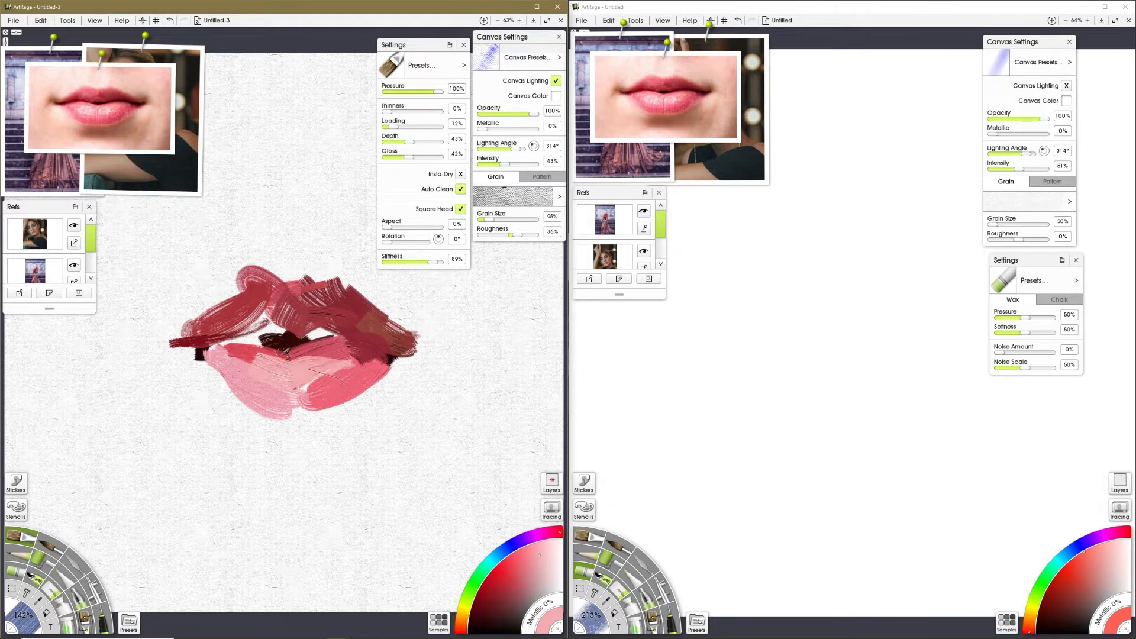
# Cover the bare canvas between the upper lip and the mouth opening with dark reds sampled from the reference.
pyautogui.keyDown('alt'); pyautogui.click(82, 115); pyautogui.keyUp('alt')
pyautogui.moveTo(201, 346); pyautogui.dragTo(289, 302)
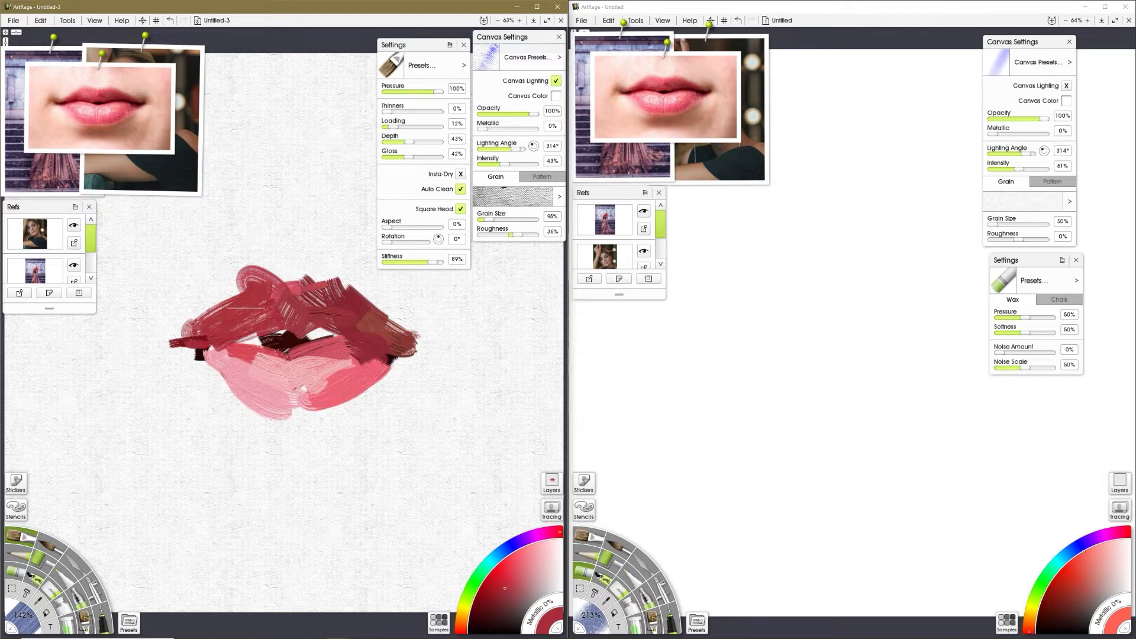
pyautogui.keyDown('alt'); pyautogui.click(101, 103); pyautogui.keyUp('alt')
pyautogui.keyDown('alt'); pyautogui.click(116, 122); pyautogui.keyUp('alt')
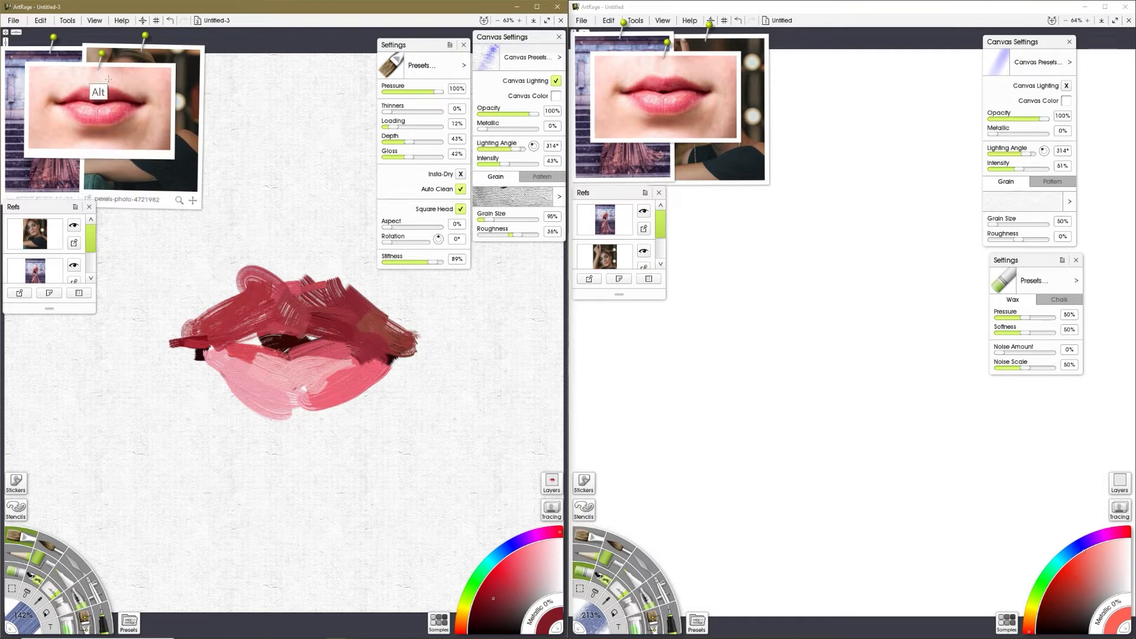
# Darken the lip line and mouth corners with sampled near-black, and deepen the upper lip's right end with dark red.
pyautogui.keyDown('alt'); pyautogui.click(98, 104); pyautogui.keyUp('alt')
pyautogui.moveTo(293, 339); pyautogui.dragTo(339, 334)
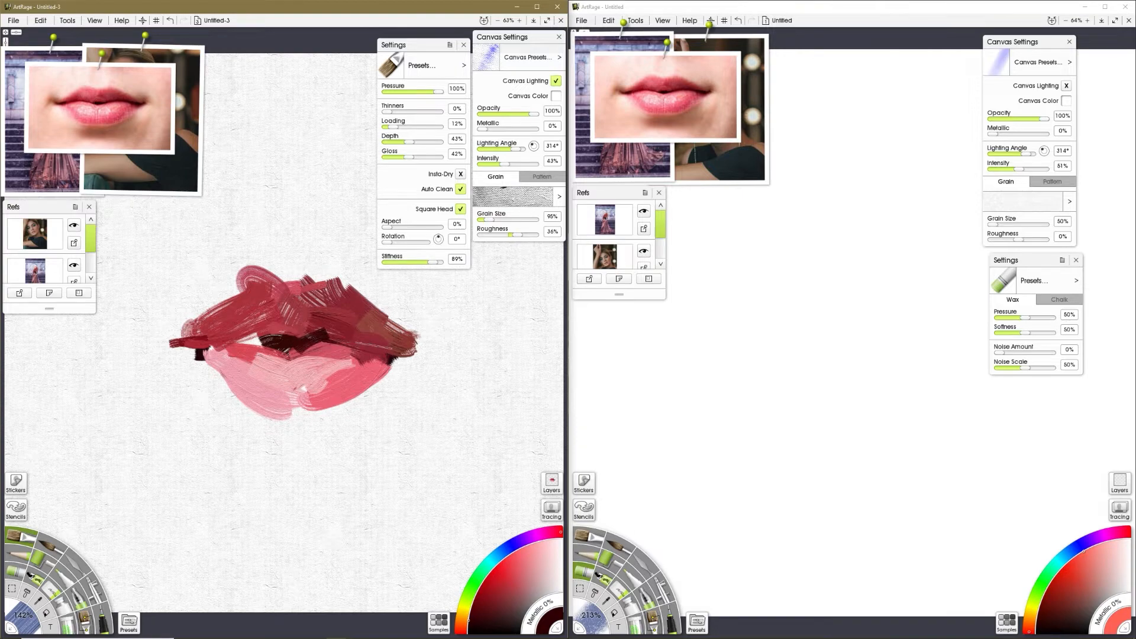
pyautogui.moveTo(376, 346); pyautogui.dragTo(414, 342)
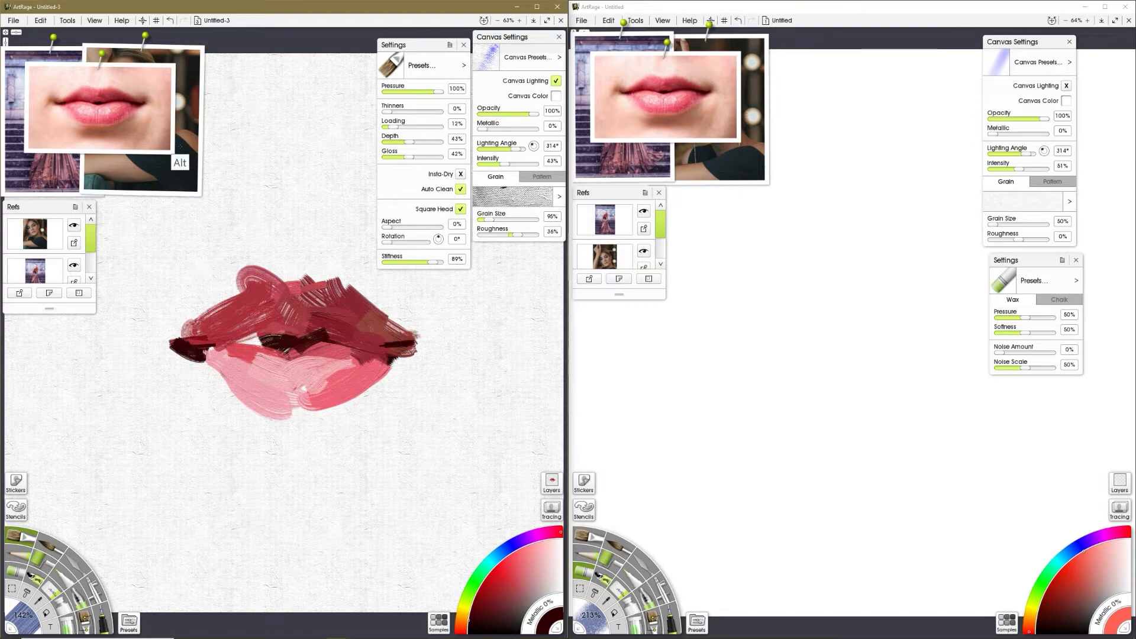
pyautogui.keyDown('alt'); pyautogui.click(125, 118); pyautogui.keyUp('alt')
pyautogui.moveTo(354, 319); pyautogui.dragTo(408, 354)
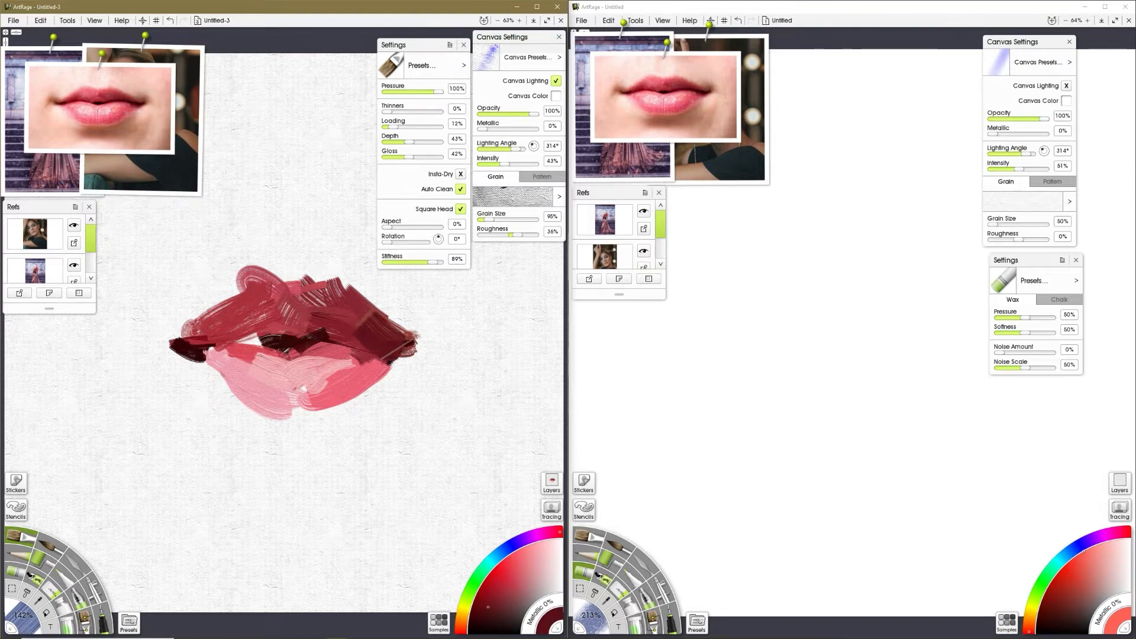
# Paint sampled skin tones above the upper lip, peach along the right edge and pale cream over the cupid's bow.
pyautogui.keyDown('alt'); pyautogui.click(133, 115); pyautogui.keyUp('alt')
pyautogui.moveTo(346, 271); pyautogui.dragTo(412, 318)
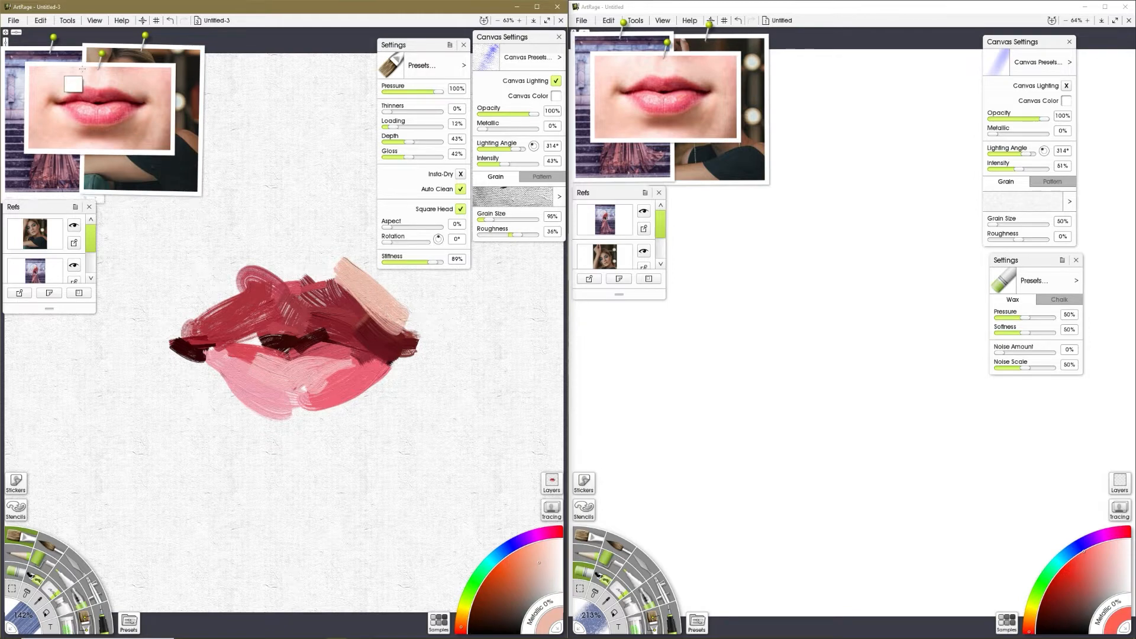
pyautogui.keyDown('alt'); pyautogui.click(100, 104); pyautogui.keyUp('alt')
pyautogui.moveTo(321, 264)
pyautogui.mouseDown()
pyautogui.moveTo(268, 257)
pyautogui.moveTo(314, 276)
pyautogui.mouseUp()
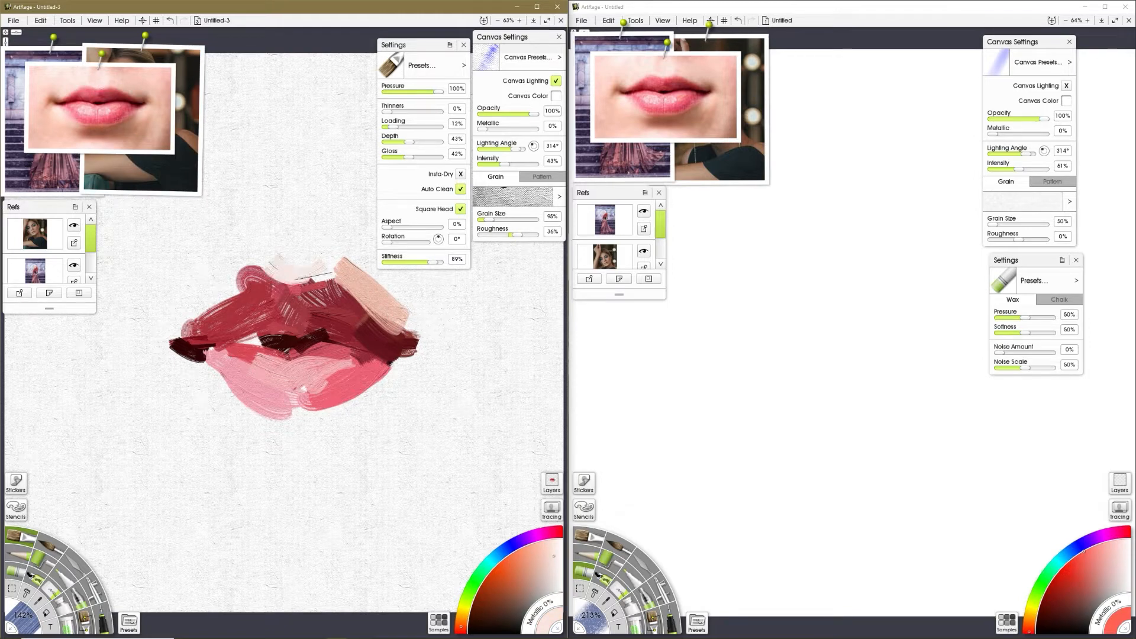
# Reduce the brush size and define the lower lip's left and bottom edges with pinks sampled from the reference.
pyautogui.keyDown('alt'); pyautogui.click(86, 122); pyautogui.keyUp('alt')
pyautogui.moveTo(235, 385); pyautogui.dragTo(262, 407)
pyautogui.keyDown('shift'); pyautogui.moveTo(327, 421); pyautogui.dragTo(279, 422); pyautogui.keyUp('shift')
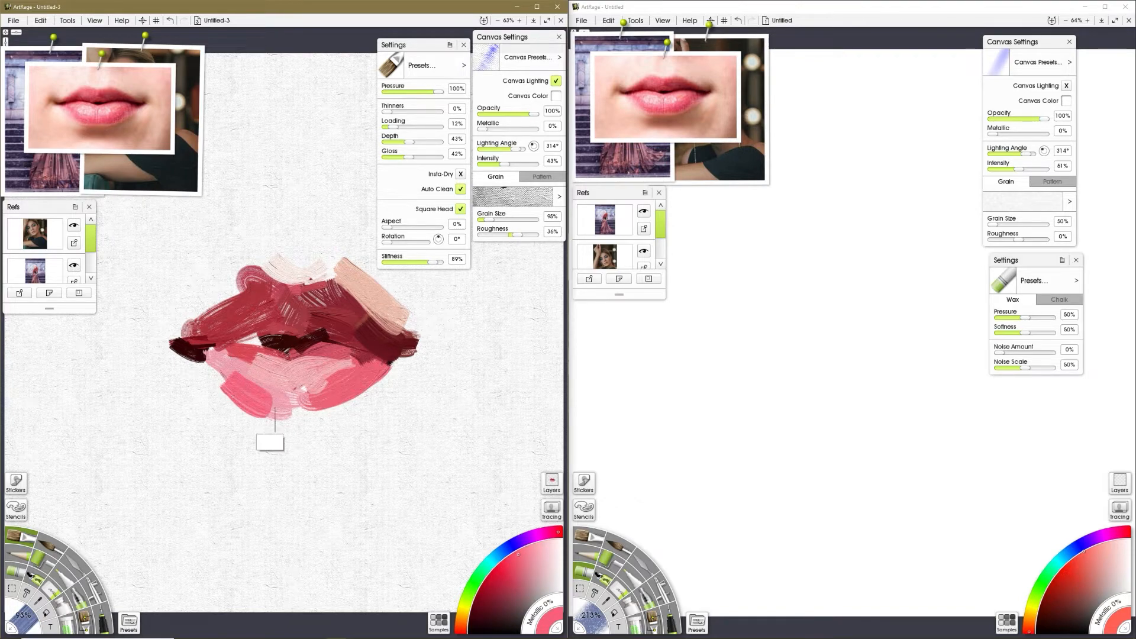
pyautogui.moveTo(216, 359)
pyautogui.mouseDown()
pyautogui.moveTo(264, 400)
pyautogui.moveTo(333, 410)
pyautogui.mouseUp()
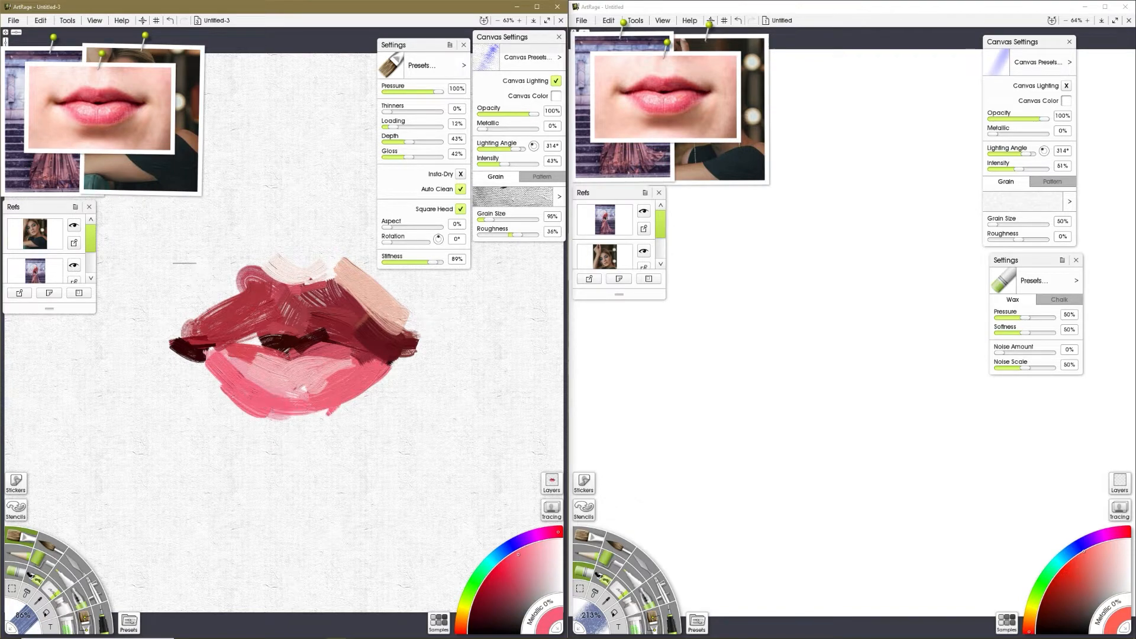
pyautogui.keyDown('alt'); pyautogui.click(77, 114); pyautogui.keyUp('alt')
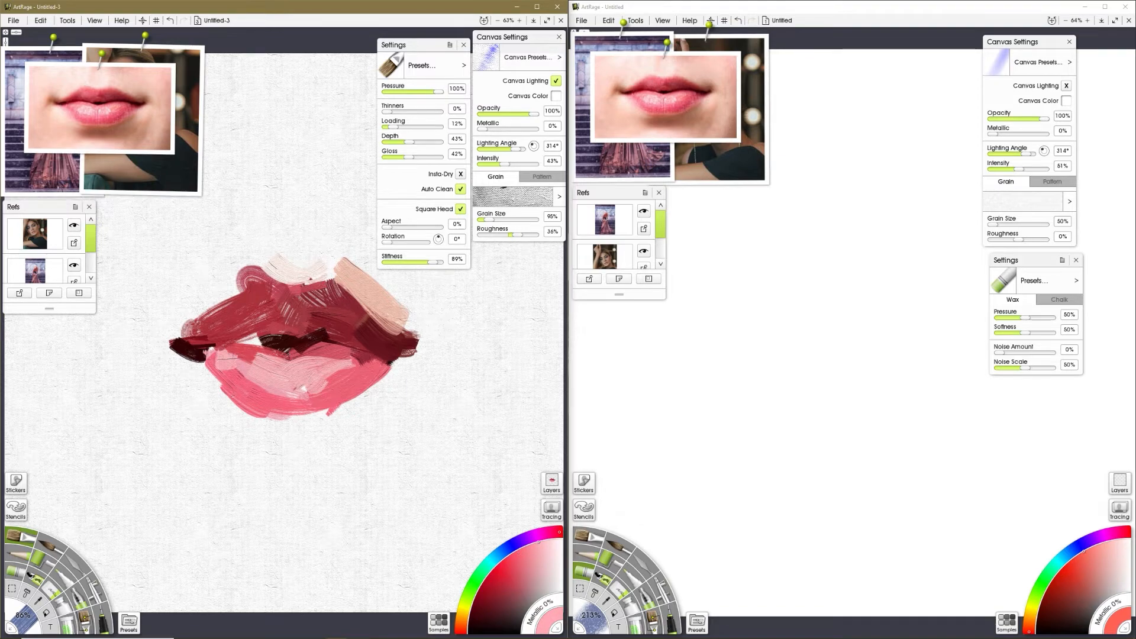
pyautogui.keyDown('alt'); pyautogui.click(71, 124); pyautogui.keyUp('alt')
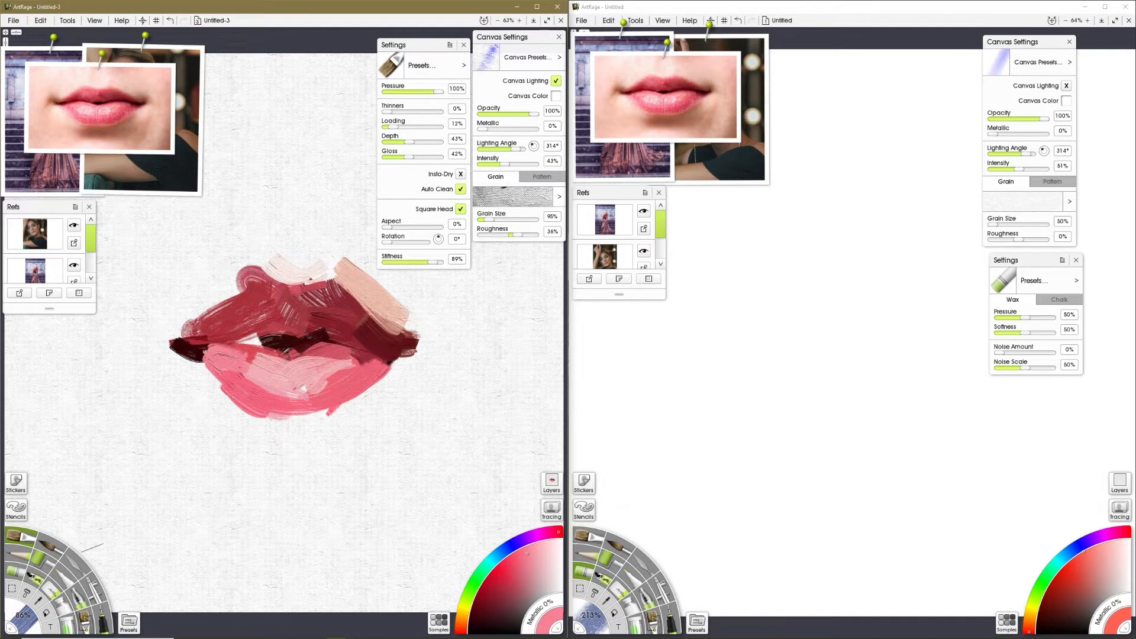
# Blend the upper lip reds and the dark lip line with the palette knife.
pyautogui.click(78, 565)
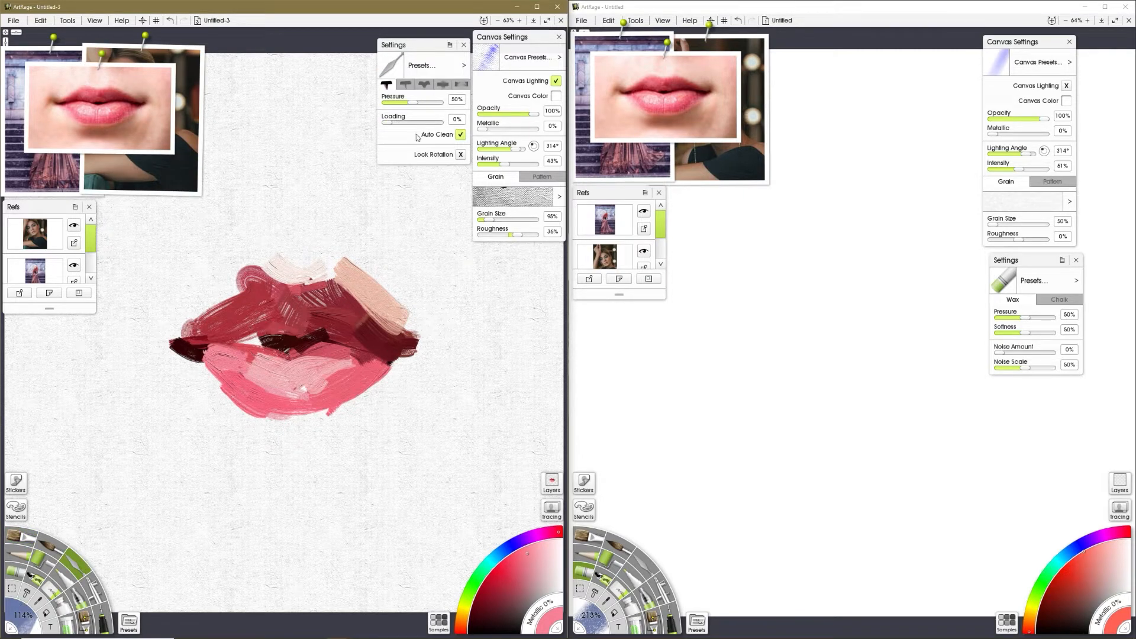
pyautogui.moveTo(209, 341)
pyautogui.mouseDown()
pyautogui.moveTo(193, 326)
pyautogui.moveTo(199, 349)
pyautogui.mouseUp()
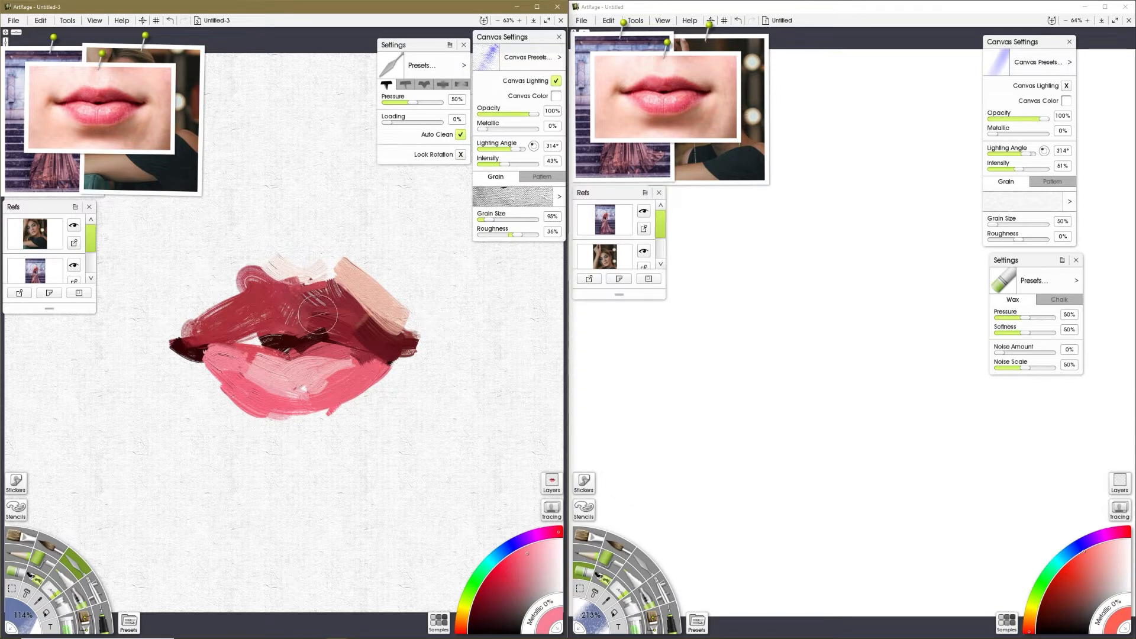
pyautogui.moveTo(329, 304)
pyautogui.mouseDown()
pyautogui.moveTo(357, 323)
pyautogui.moveTo(351, 300)
pyautogui.moveTo(340, 321)
pyautogui.moveTo(321, 312)
pyautogui.moveTo(326, 331)
pyautogui.moveTo(242, 313)
pyautogui.moveTo(268, 349)
pyautogui.moveTo(265, 321)
pyautogui.moveTo(241, 360)
pyautogui.moveTo(254, 333)
pyautogui.mouseUp()
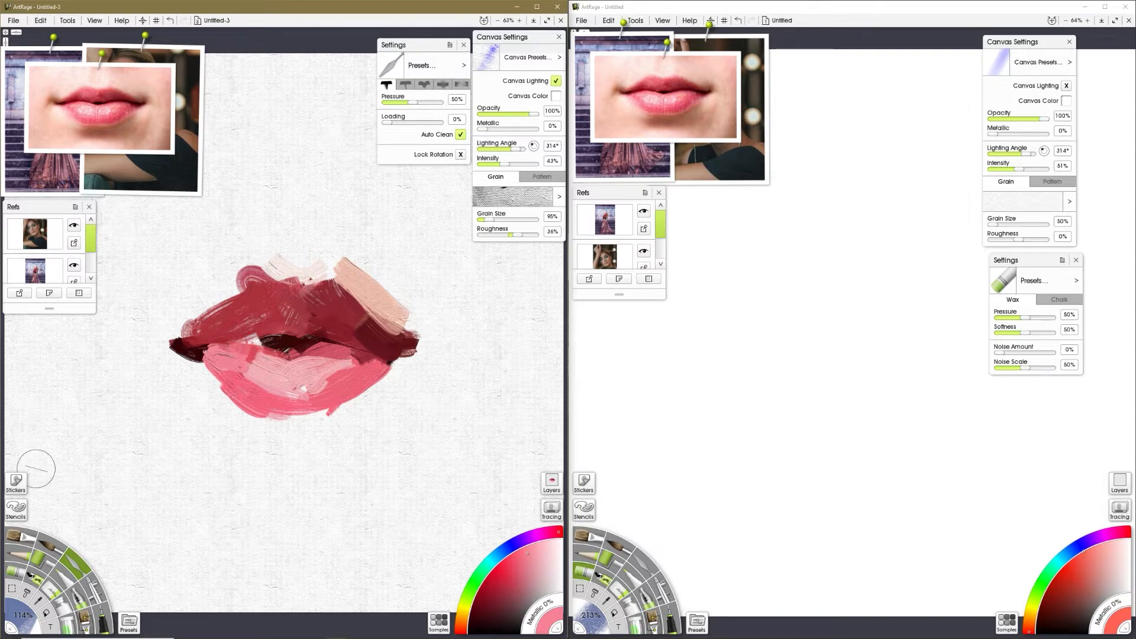
# Fill the bare gap left of the lip line's centre with dark red oil paint and blend with the palette knife.
pyautogui.click(22, 541)
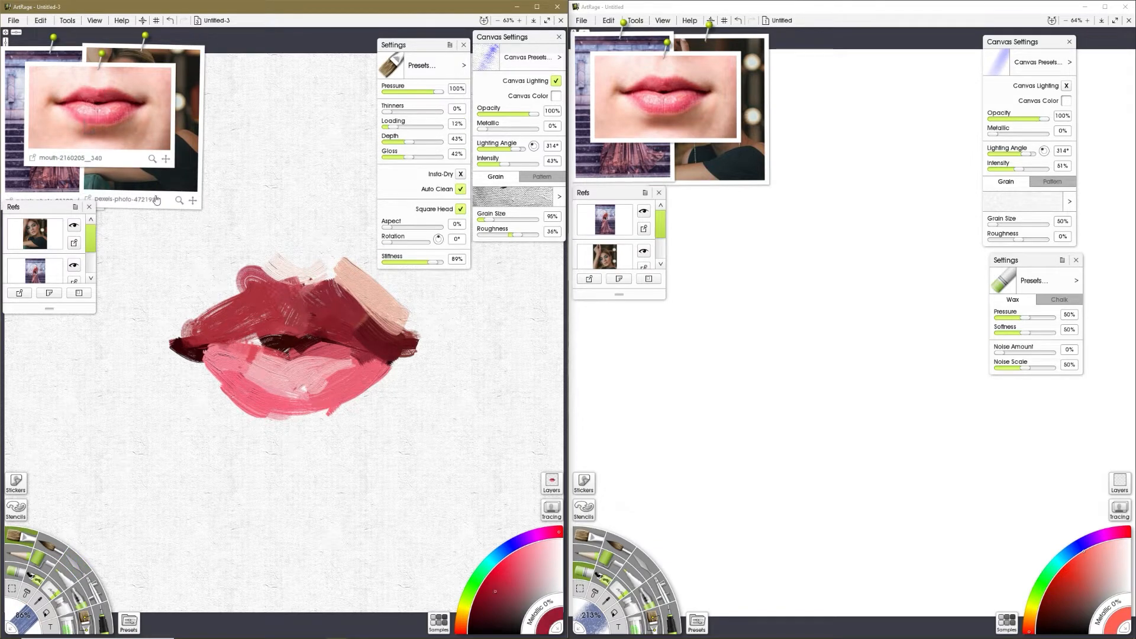
pyautogui.moveTo(256, 341); pyautogui.dragTo(240, 349)
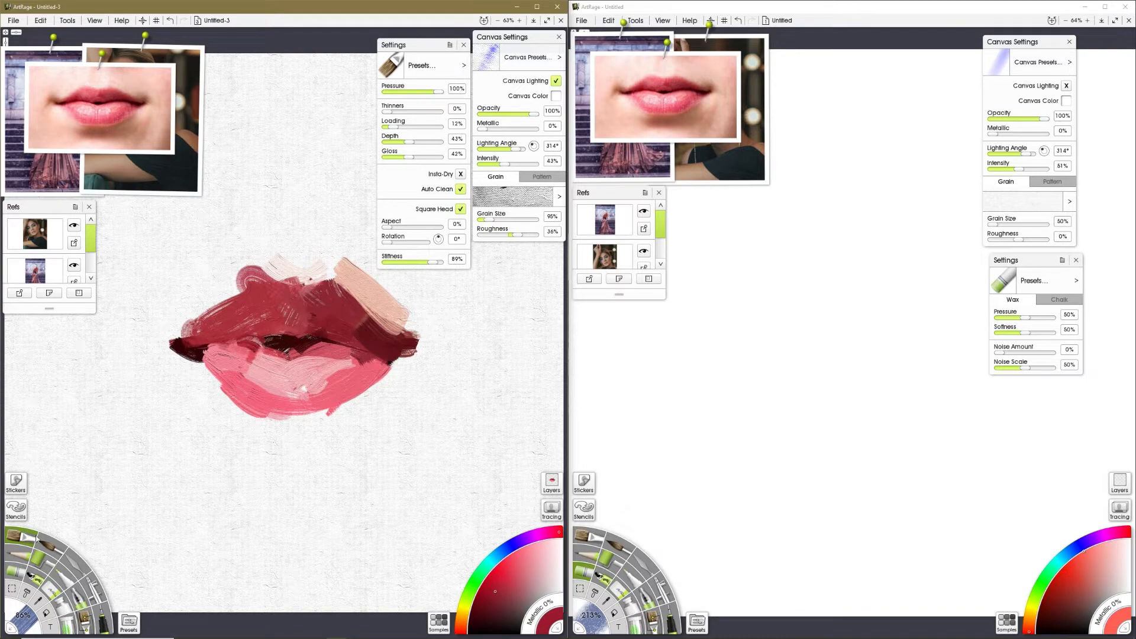
pyautogui.click(71, 572)
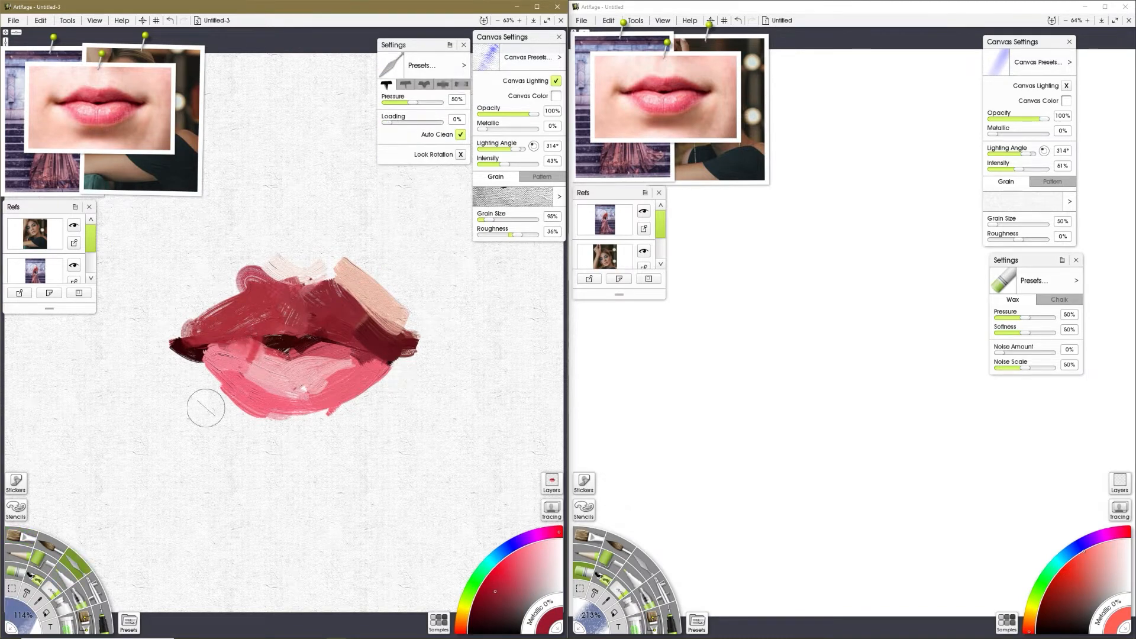
# Paint a sampled deeper red shadow on the lower lip's lower right with the oil brush and soften it with the palette knife.
pyautogui.click(24, 541)
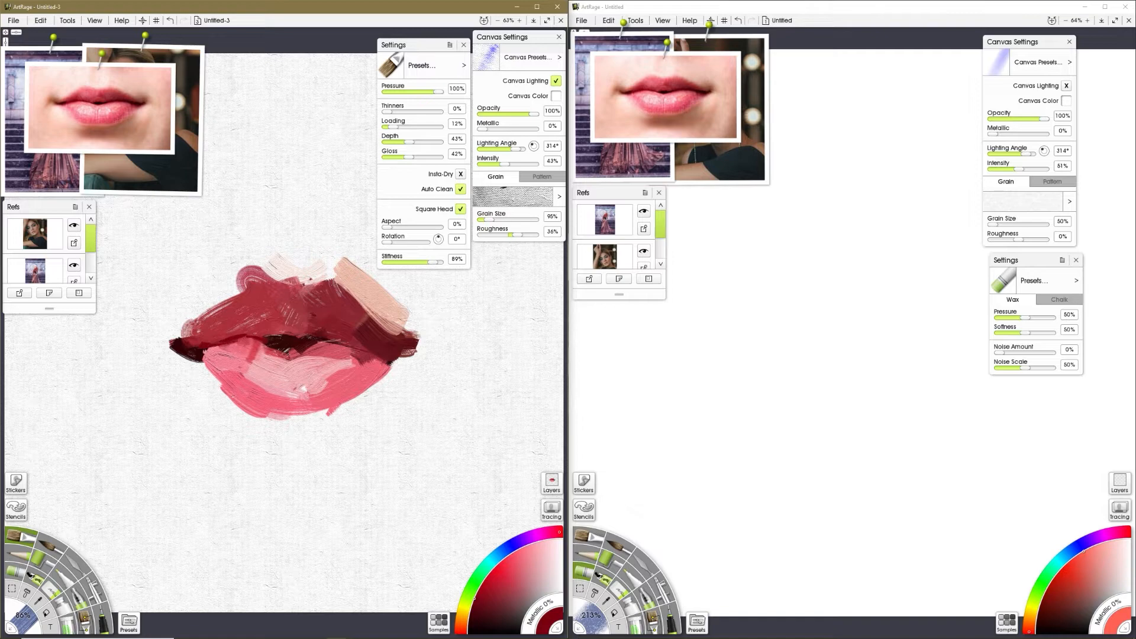
pyautogui.moveTo(102, 124); pyautogui.dragTo(109, 120)
pyautogui.moveTo(329, 385); pyautogui.dragTo(355, 399)
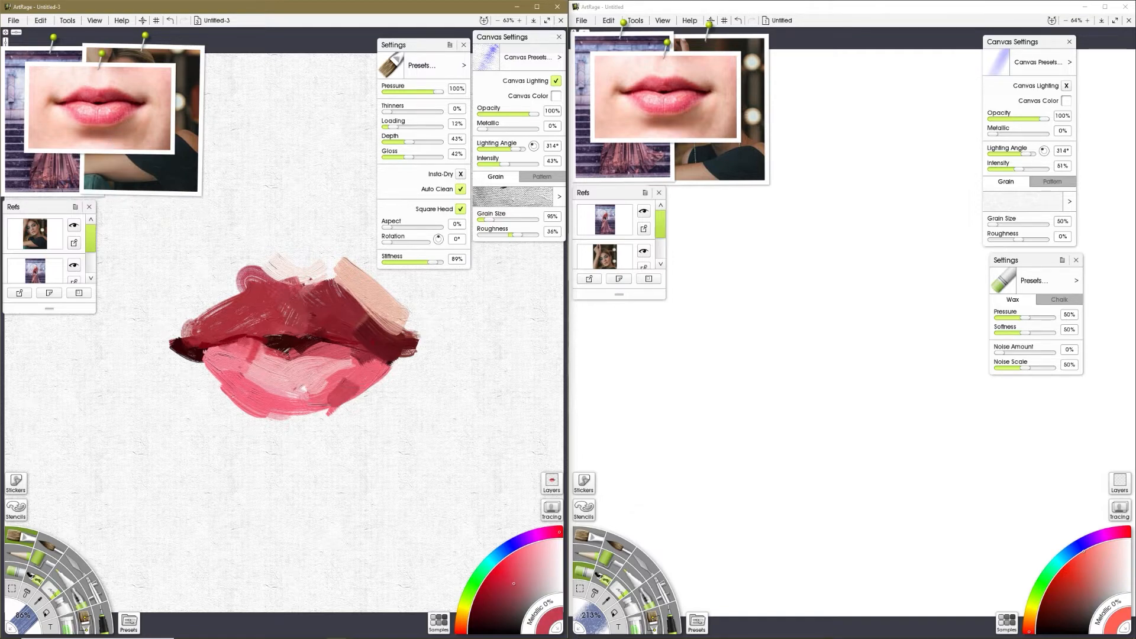
pyautogui.click(85, 554)
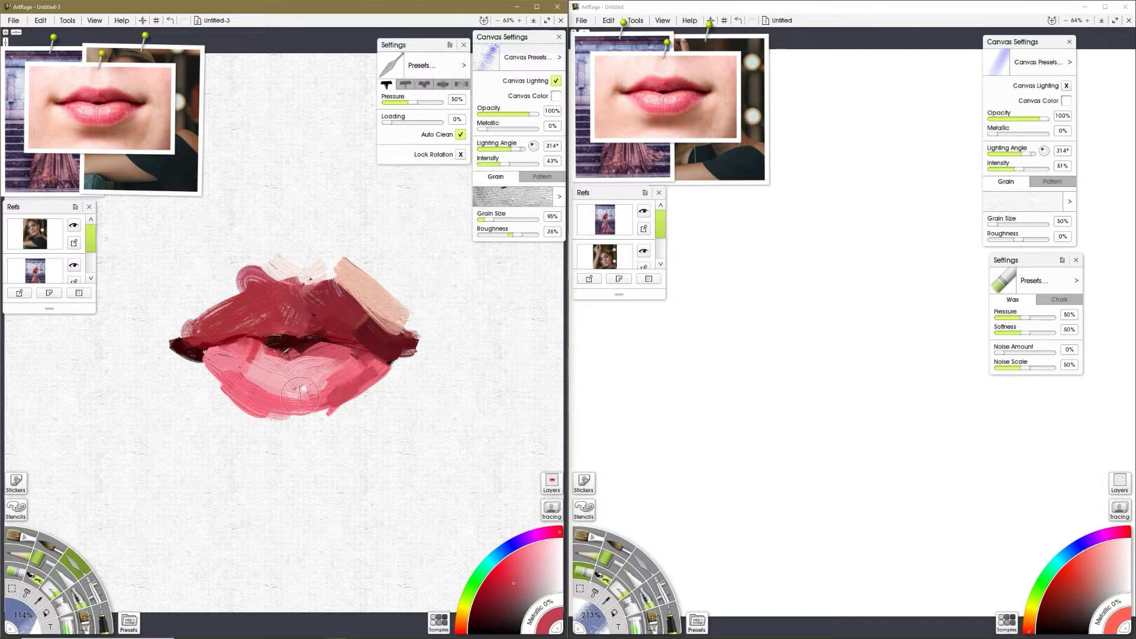
# Paint sampled skin tones with the oil brush along the upper lip's left edge and darker browns around both mouth corners.
pyautogui.click(21, 536)
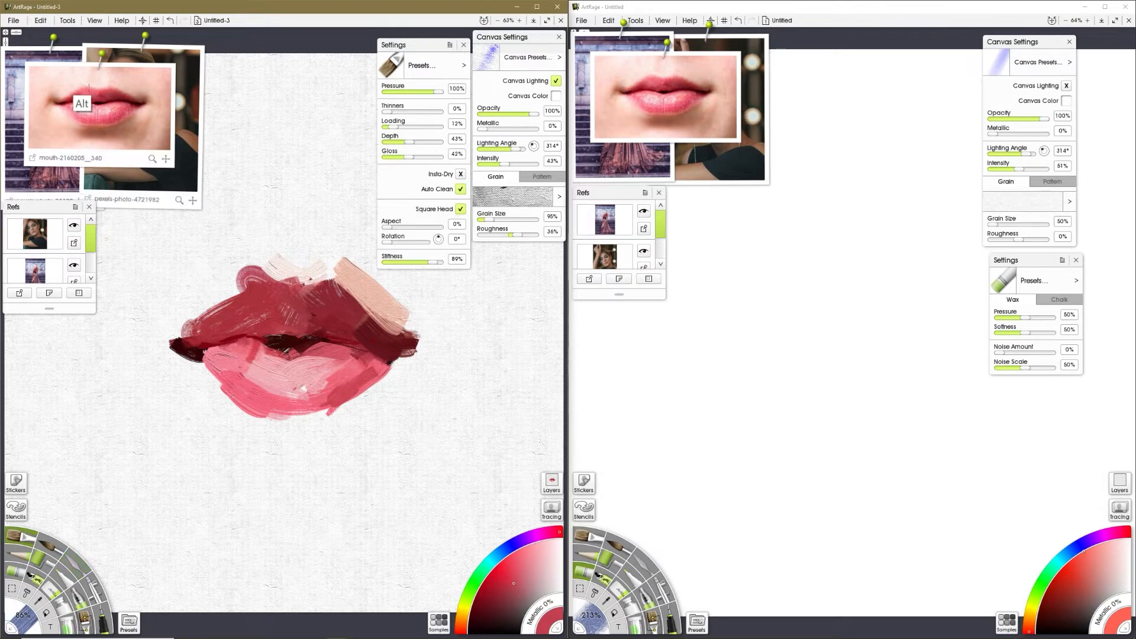
pyautogui.keyDown('alt'); pyautogui.click(89, 88); pyautogui.keyUp('alt')
pyautogui.moveTo(276, 257); pyautogui.dragTo(188, 322)
pyautogui.keyDown('alt'); pyautogui.click(53, 109); pyautogui.keyUp('alt')
pyautogui.moveTo(177, 318)
pyautogui.mouseDown()
pyautogui.moveTo(184, 330)
pyautogui.moveTo(163, 350)
pyautogui.mouseUp()
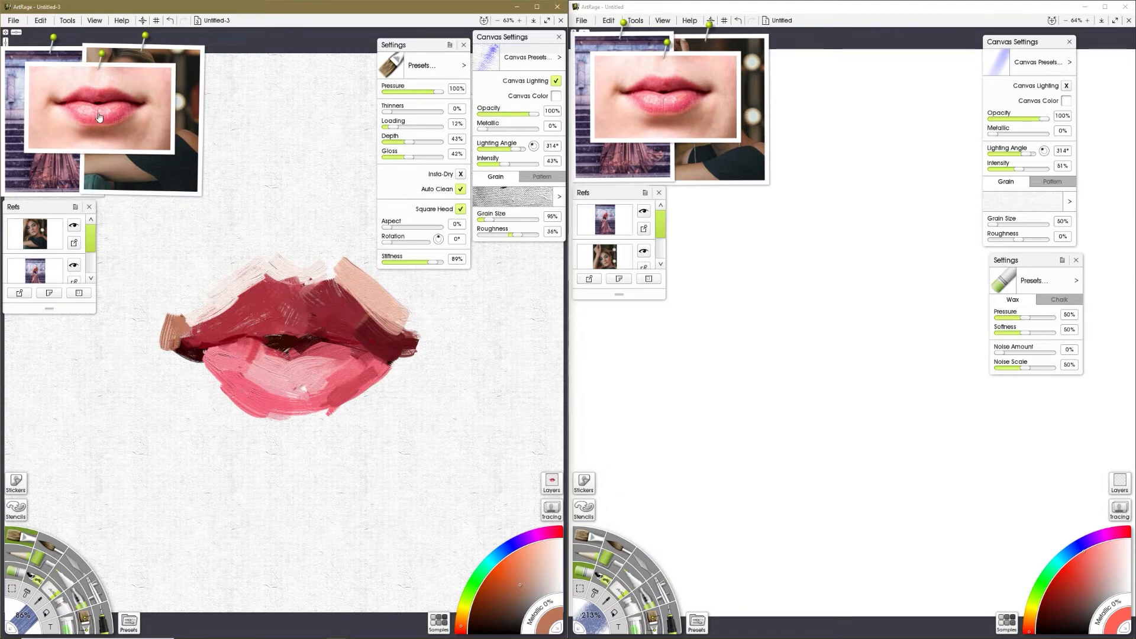
pyautogui.keyDown('alt'); pyautogui.click(146, 110); pyautogui.keyUp('alt')
pyautogui.moveTo(414, 325); pyautogui.dragTo(441, 346)
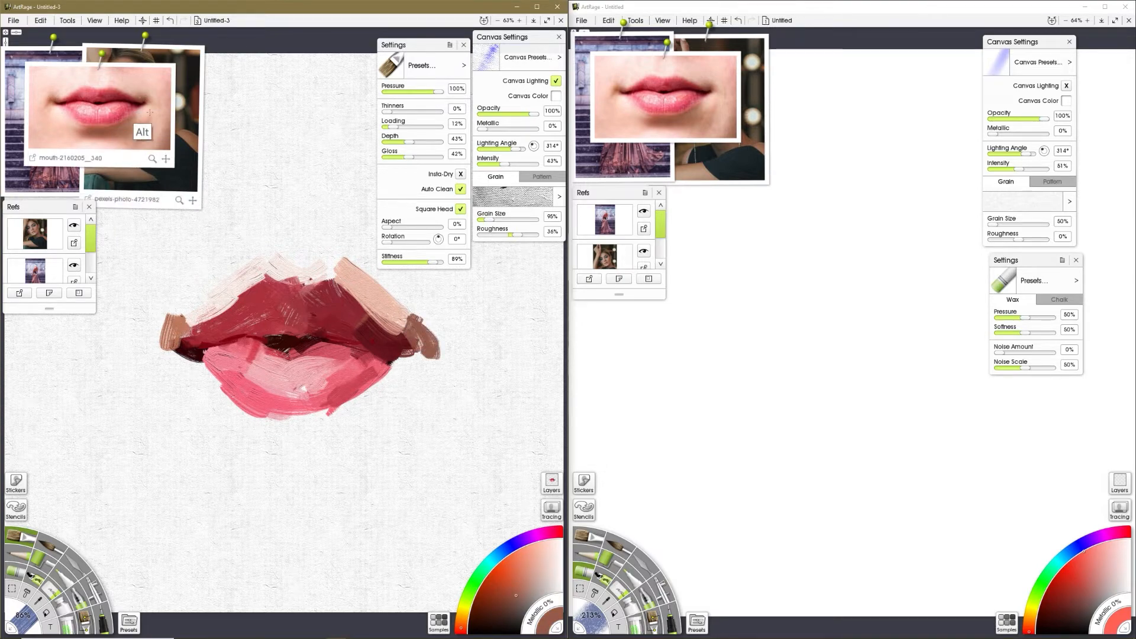
# Darken the lip line's right half with a sampled near-black, and paint sampled skin tones over the area above the upper lip.
pyautogui.keyDown('alt'); pyautogui.click(141, 106); pyautogui.keyUp('alt')
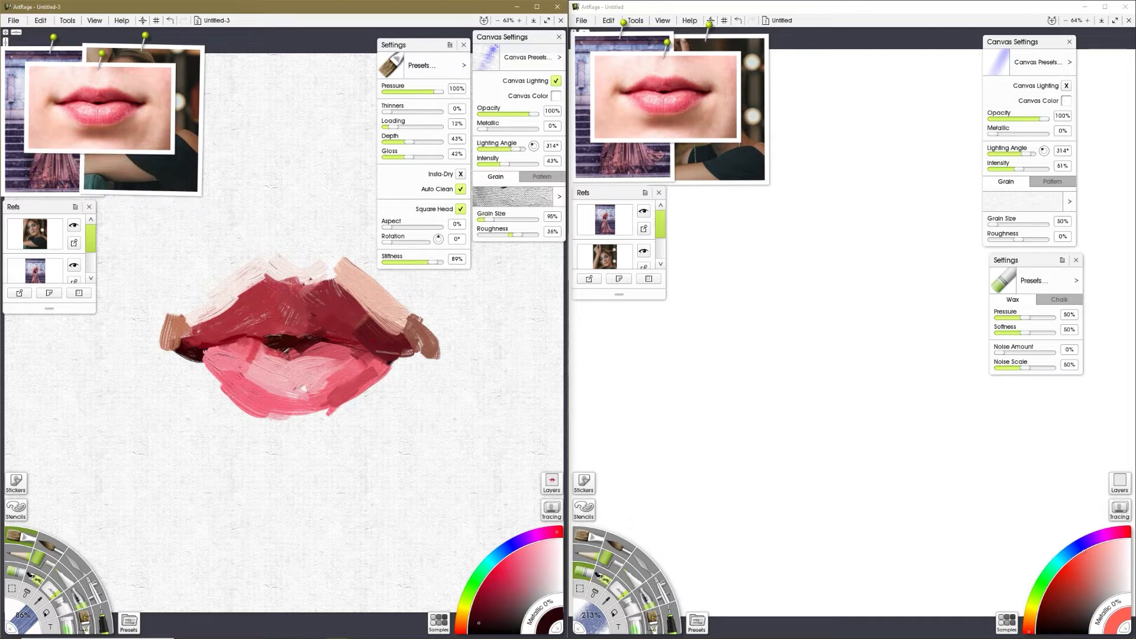
pyautogui.moveTo(384, 352); pyautogui.dragTo(350, 349)
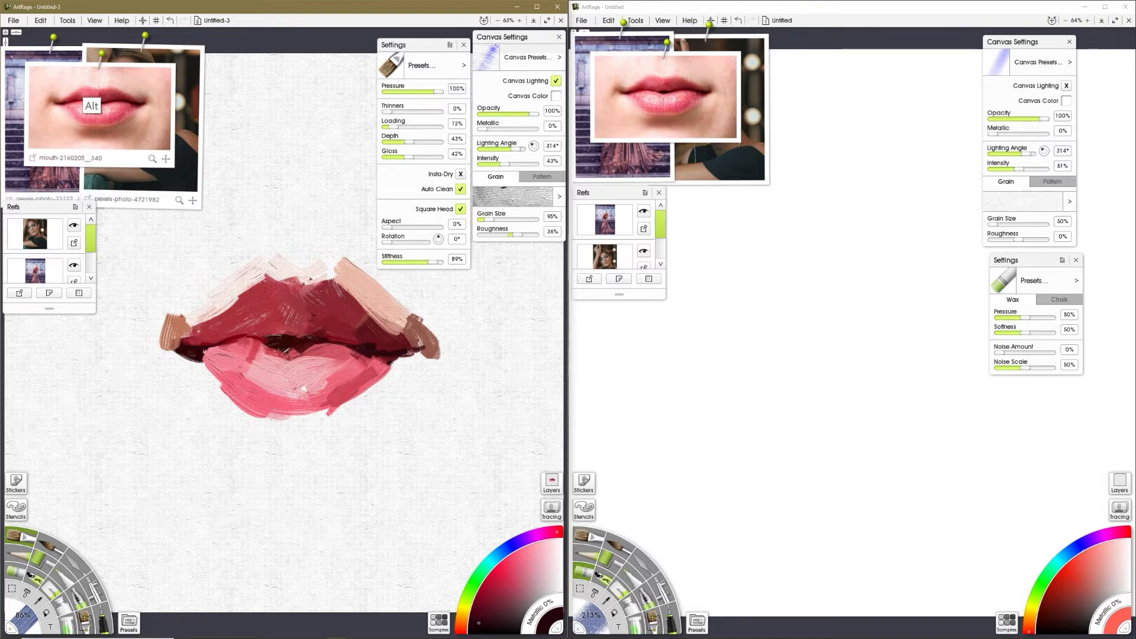
pyautogui.click(89, 101)
pyautogui.moveTo(276, 258); pyautogui.dragTo(294, 211)
pyautogui.click(125, 110)
pyautogui.moveTo(334, 275); pyautogui.dragTo(342, 216)
pyautogui.moveTo(379, 284); pyautogui.dragTo(334, 208)
pyautogui.moveTo(417, 48)
pyautogui.mouseDown()
pyautogui.moveTo(444, 26)
pyautogui.moveTo(443, 46)
pyautogui.mouseUp()
pyautogui.moveTo(309, 269)
pyautogui.mouseDown()
pyautogui.moveTo(292, 217)
pyautogui.moveTo(316, 244)
pyautogui.moveTo(256, 259)
pyautogui.mouseUp()
pyautogui.moveTo(270, 215)
pyautogui.mouseDown()
pyautogui.moveTo(224, 270)
pyautogui.moveTo(189, 289)
pyautogui.moveTo(178, 321)
pyautogui.mouseUp()
# Sample a brown from the reference photo's shadow below the mouth and paint it under the centre of the lower lip.
pyautogui.keyDown('alt'); pyautogui.click(63, 95); pyautogui.keyUp('alt')
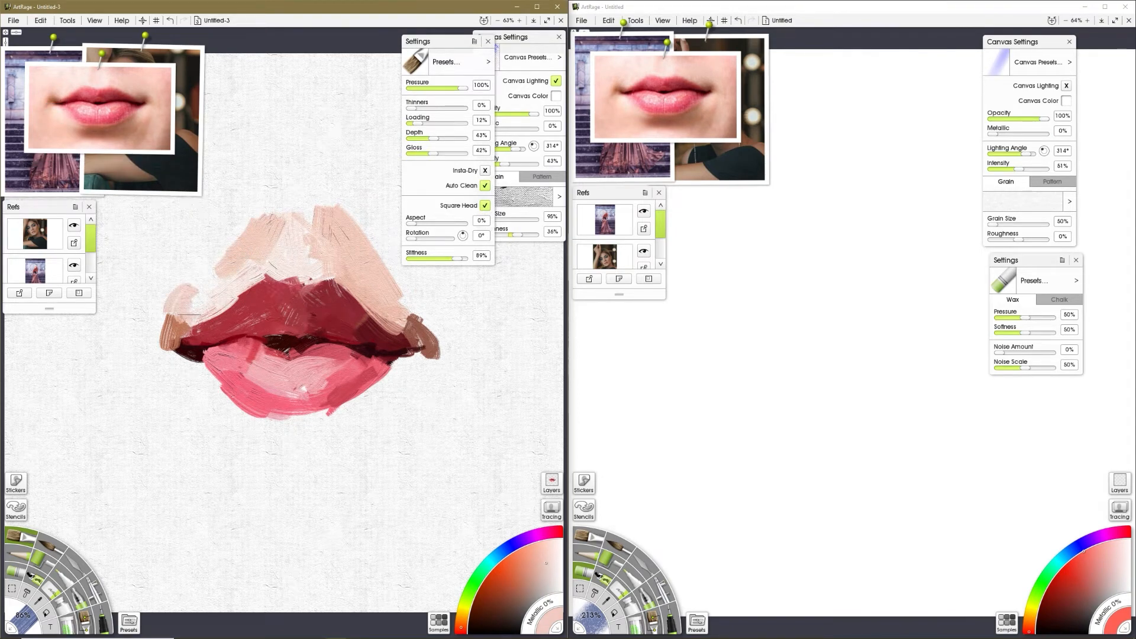
pyautogui.keyDown('alt'); pyautogui.click(65, 112); pyautogui.keyUp('alt')
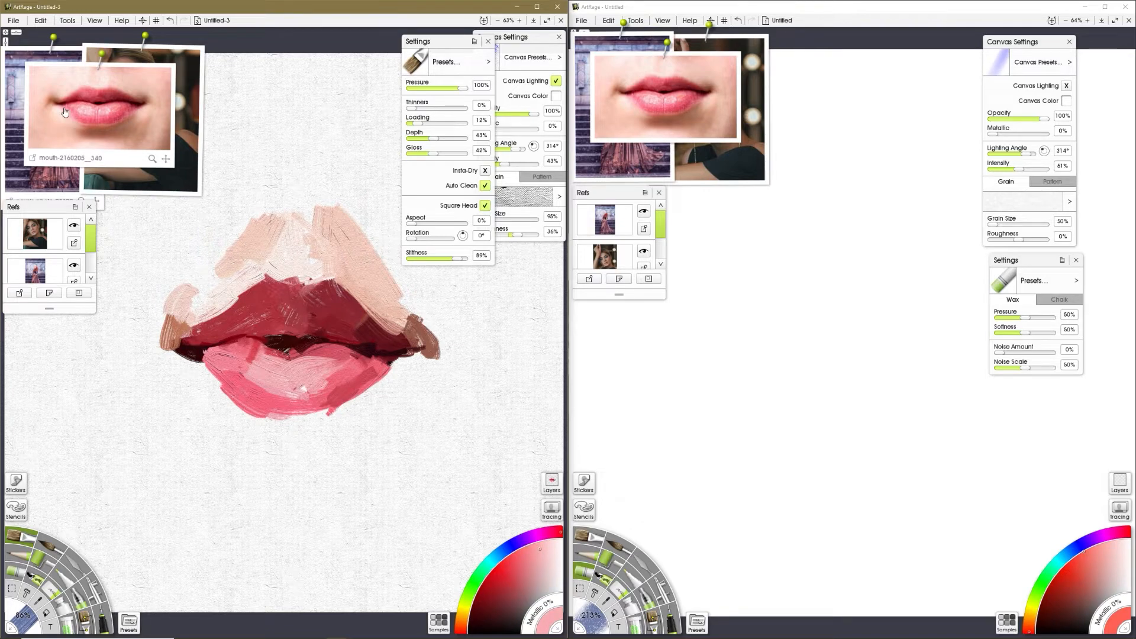
pyautogui.keyDown('alt'); pyautogui.click(96, 129); pyautogui.keyUp('alt')
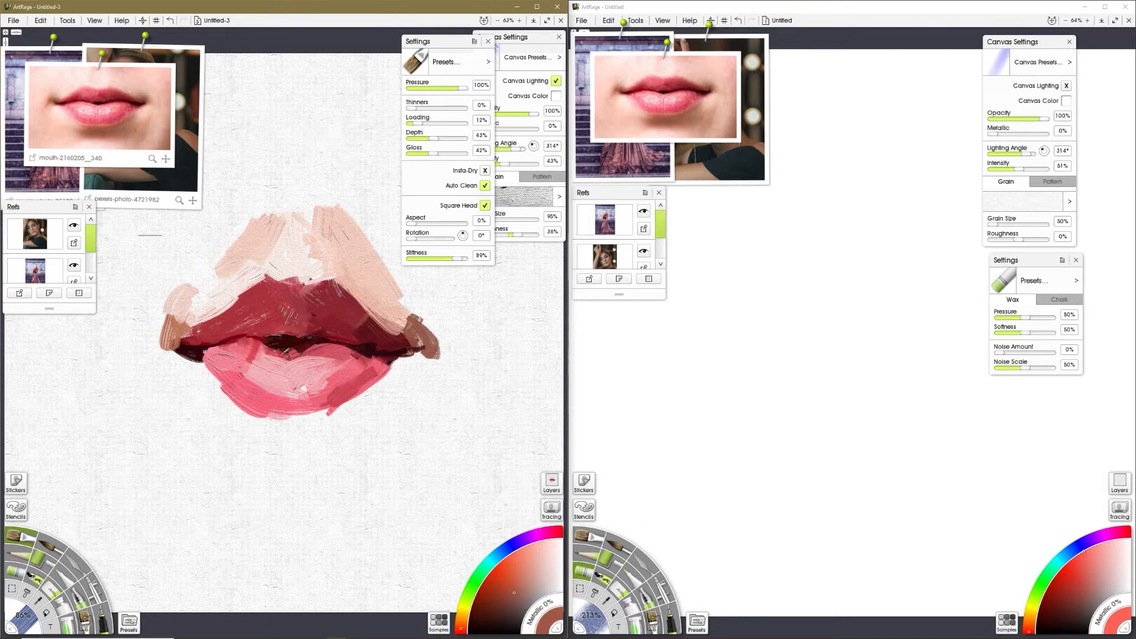
pyautogui.moveTo(309, 428)
pyautogui.mouseDown()
pyautogui.moveTo(266, 428)
pyautogui.moveTo(250, 441)
pyautogui.moveTo(262, 463)
pyautogui.mouseUp()
pyautogui.moveTo(269, 423)
pyautogui.mouseDown()
pyautogui.moveTo(282, 472)
pyautogui.moveTo(334, 418)
pyautogui.moveTo(277, 461)
pyautogui.moveTo(272, 448)
pyautogui.moveTo(297, 469)
pyautogui.mouseUp()
pyautogui.moveTo(323, 431)
pyautogui.mouseDown()
pyautogui.moveTo(315, 456)
pyautogui.moveTo(332, 466)
pyautogui.mouseUp()
pyautogui.moveTo(334, 421)
pyautogui.mouseDown()
pyautogui.moveTo(354, 469)
pyautogui.moveTo(344, 417)
pyautogui.moveTo(362, 401)
pyautogui.mouseUp()
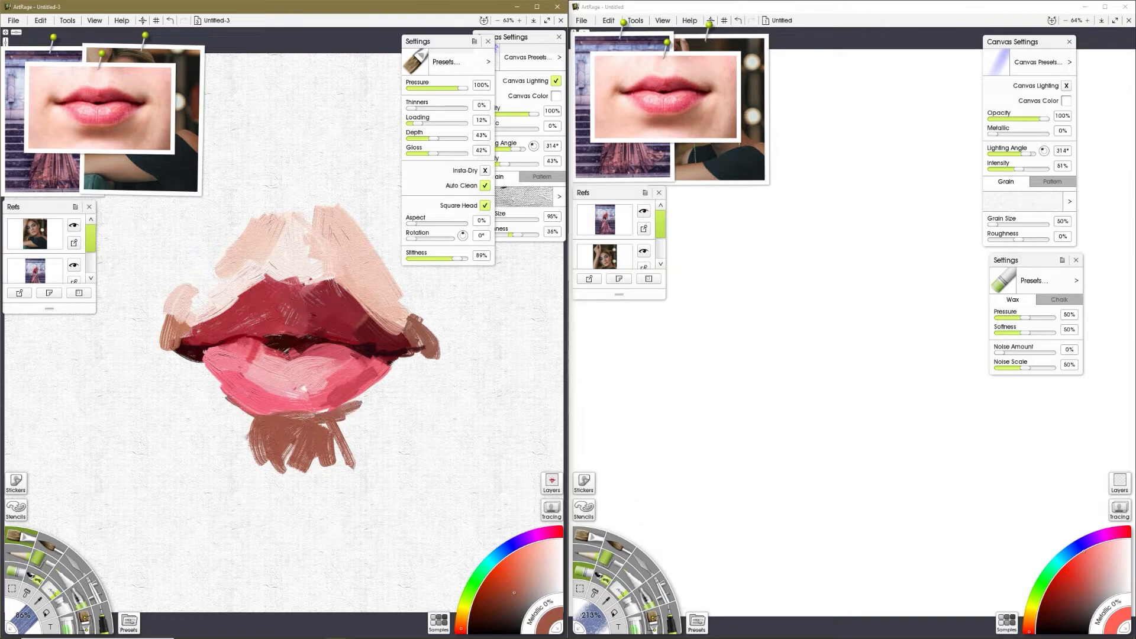
# Paint a sampled lighter brown below the lower lip's right side, extending the shadow up along the lip edge.
pyautogui.press('alt')
pyautogui.keyDown('alt'); pyautogui.click(137, 130); pyautogui.keyUp('alt')
pyautogui.moveTo(380, 393); pyautogui.dragTo(338, 447)
pyautogui.moveTo(384, 395)
pyautogui.mouseDown()
pyautogui.moveTo(349, 445)
pyautogui.moveTo(357, 473)
pyautogui.mouseUp()
pyautogui.moveTo(333, 421); pyautogui.dragTo(383, 387)
# Paint sampled pale pink skin and a tan tone below the lower lip's left side, joining the brown shadow.
pyautogui.keyDown('alt'); pyautogui.click(80, 130); pyautogui.keyUp('alt')
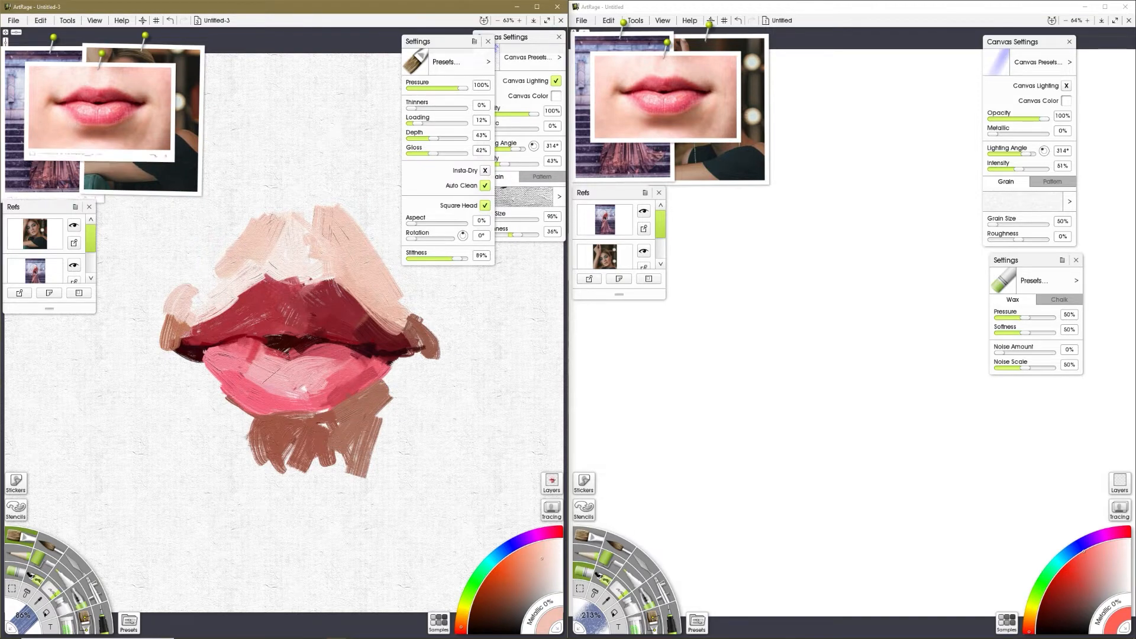
pyautogui.moveTo(212, 387)
pyautogui.mouseDown()
pyautogui.moveTo(260, 427)
pyautogui.moveTo(217, 415)
pyautogui.mouseUp()
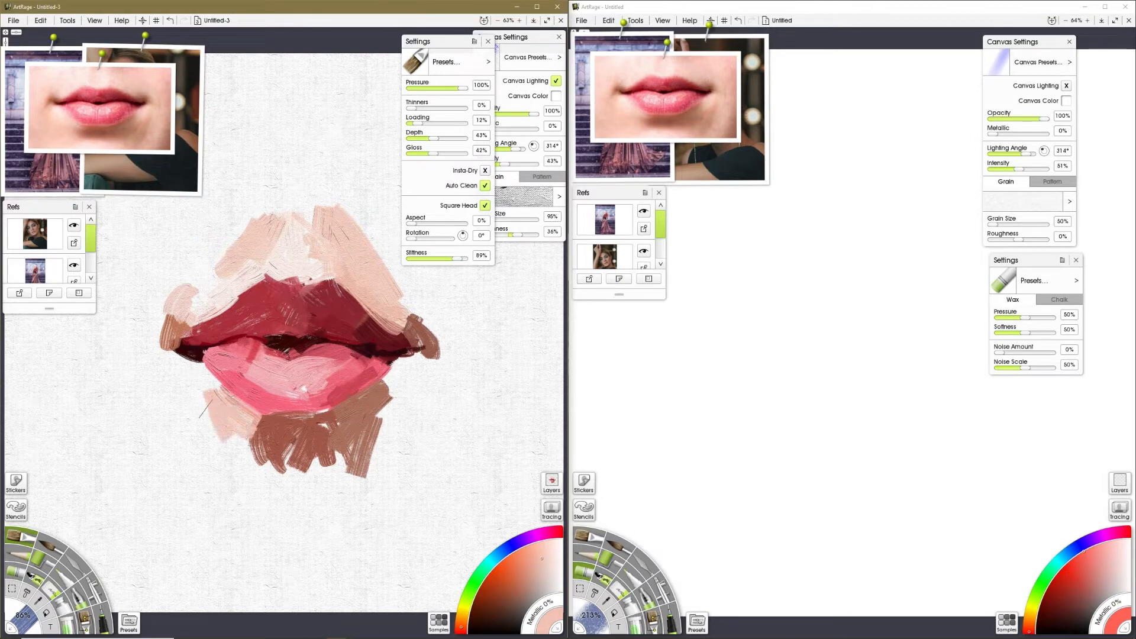
pyautogui.keyDown('alt'); pyautogui.click(80, 132); pyautogui.keyUp('alt')
pyautogui.moveTo(259, 427)
pyautogui.mouseDown()
pyautogui.moveTo(229, 441)
pyautogui.moveTo(255, 465)
pyautogui.mouseUp()
# Paint sampled tan and orange-brown skin tones around the outside of the right and left mouth corners.
pyautogui.keyDown('alt'); pyautogui.click(140, 116); pyautogui.keyUp('alt')
pyautogui.moveTo(408, 319)
pyautogui.mouseDown()
pyautogui.moveTo(412, 309)
pyautogui.moveTo(450, 338)
pyautogui.mouseUp()
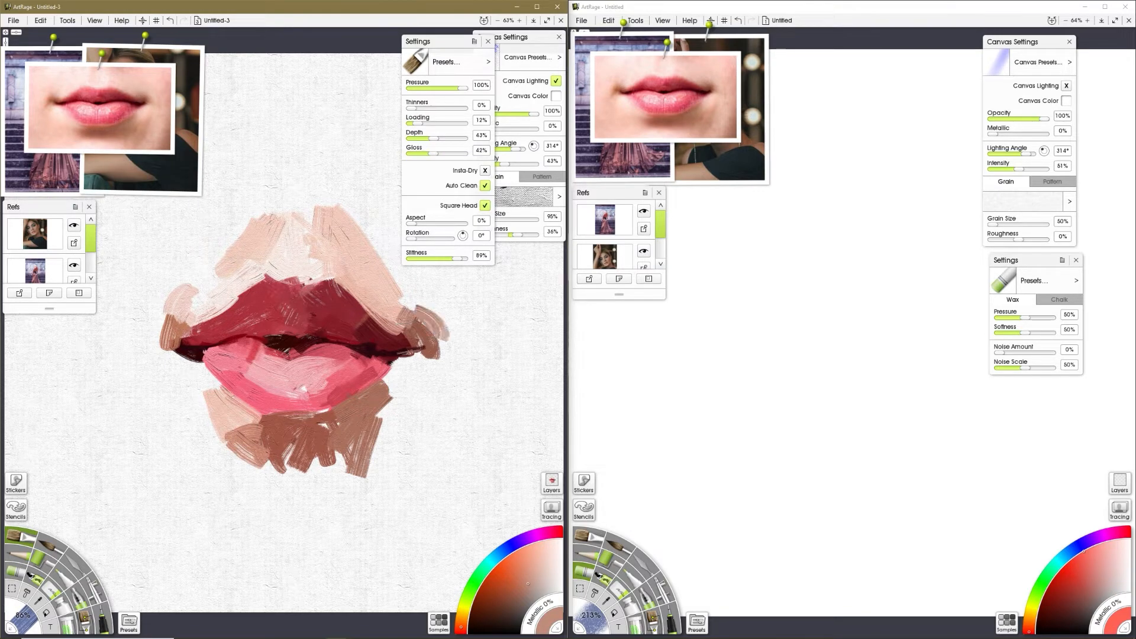
pyautogui.keyDown('alt'); pyautogui.click(54, 105); pyautogui.keyUp('alt')
pyautogui.moveTo(174, 316); pyautogui.dragTo(153, 357)
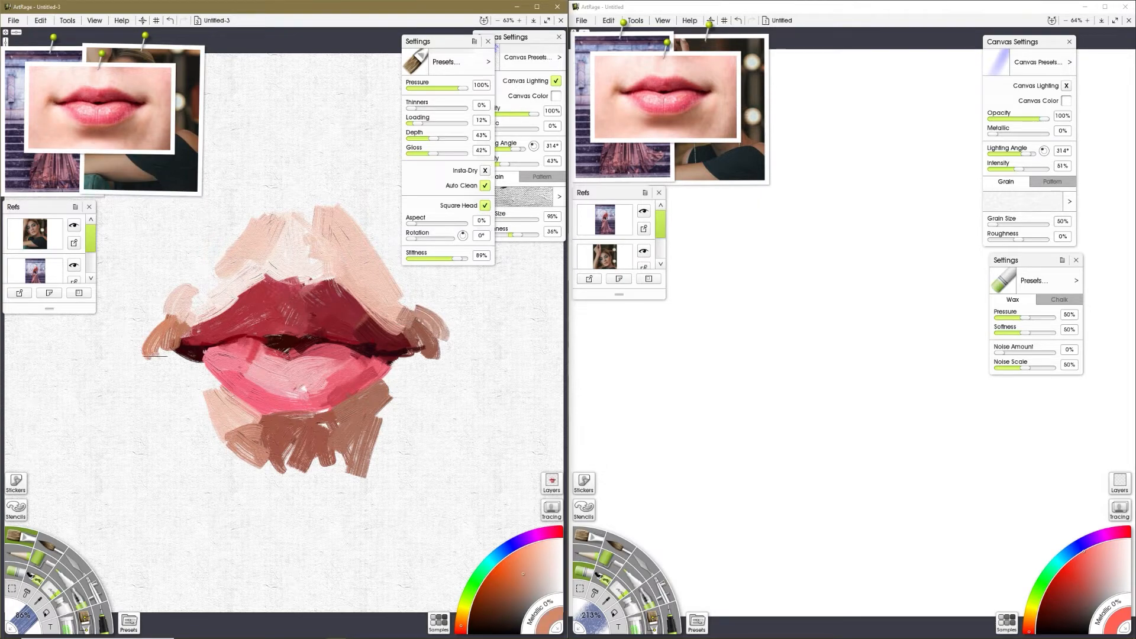
# Smear the skin tones on both sides of the lower lip outward and the brown shadow downward with the palette knife.
pyautogui.click(74, 563)
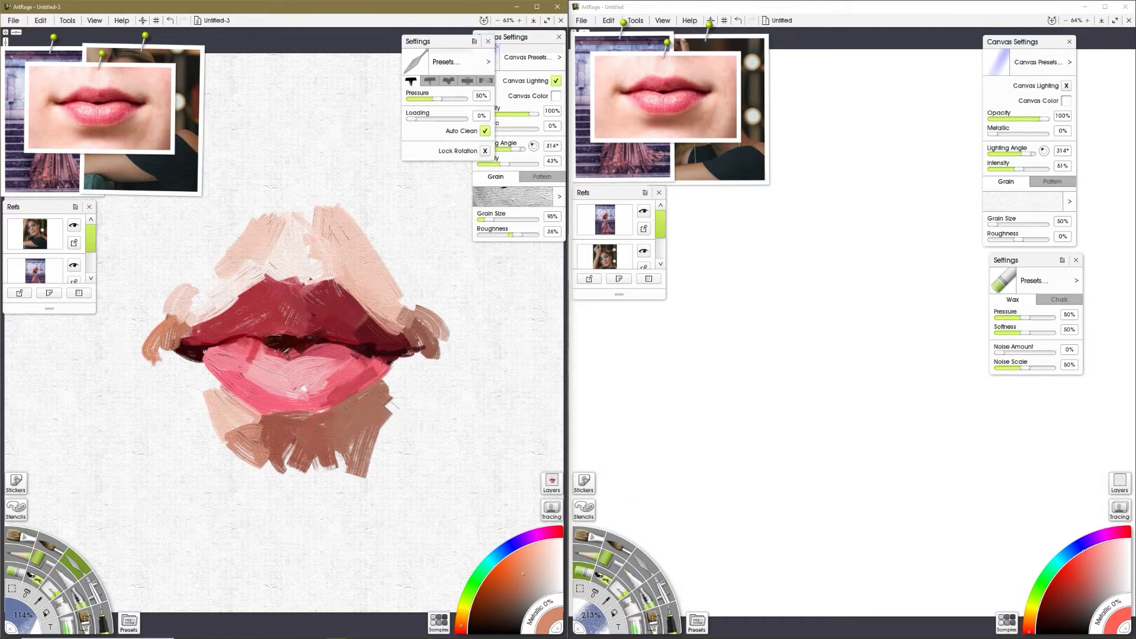
pyautogui.moveTo(385, 409); pyautogui.dragTo(418, 378)
pyautogui.moveTo(222, 408)
pyautogui.mouseDown()
pyautogui.moveTo(193, 390)
pyautogui.moveTo(206, 396)
pyautogui.moveTo(194, 363)
pyautogui.mouseUp()
pyautogui.moveTo(303, 431); pyautogui.dragTo(302, 500)
pyautogui.moveTo(273, 427)
pyautogui.mouseDown()
pyautogui.moveTo(253, 441)
pyautogui.moveTo(299, 485)
pyautogui.mouseUp()
pyautogui.moveTo(326, 447); pyautogui.dragTo(324, 467)
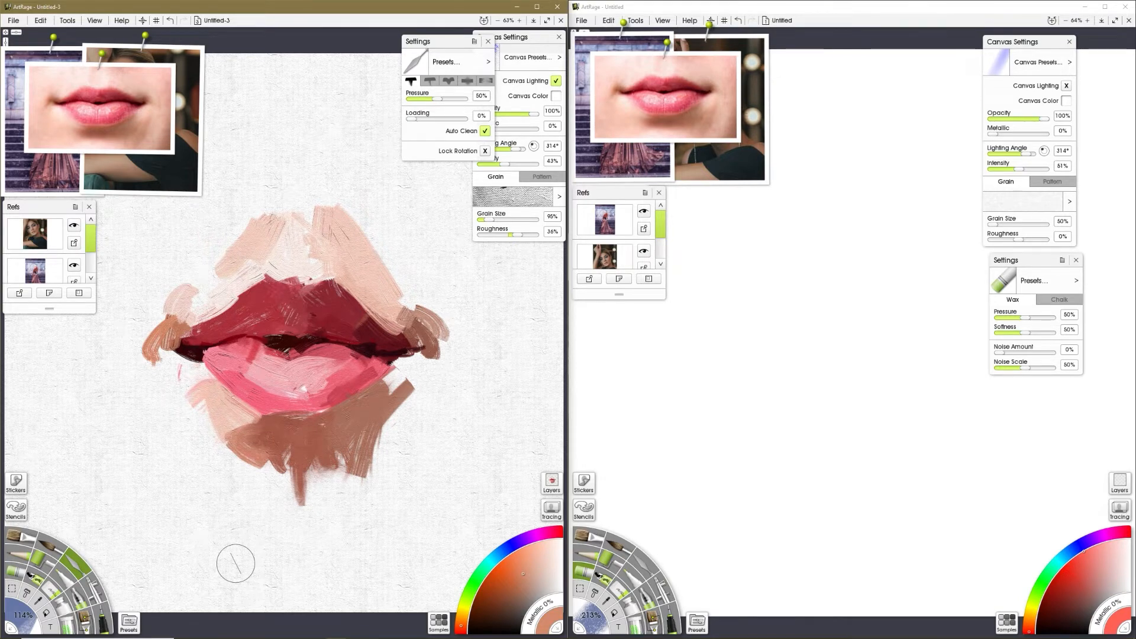
# Switch to the second ArtRage window with the blank painting and choose the oil brush.
pyautogui.moveTo(693, 79)
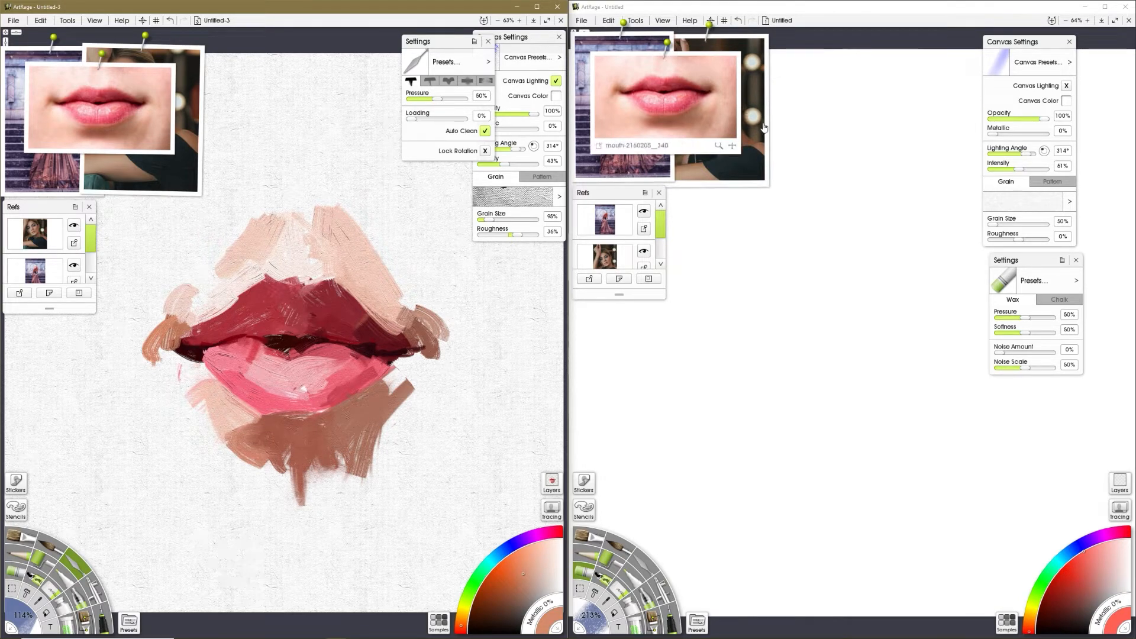
pyautogui.click(757, 21)
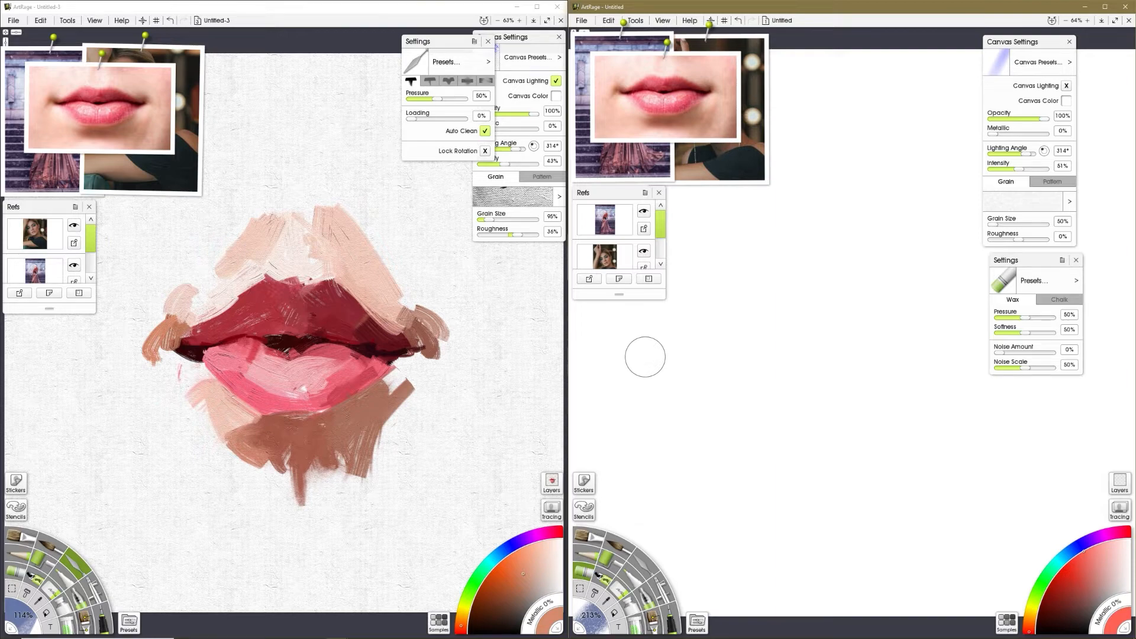
pyautogui.click(590, 537)
# Paint coral test strokes on the blank canvas with the oil brush at 0% stiffness, and again with stiffness set to 100%.
pyautogui.moveTo(833, 328)
pyautogui.mouseDown()
pyautogui.moveTo(814, 367)
pyautogui.moveTo(737, 313)
pyautogui.mouseUp()
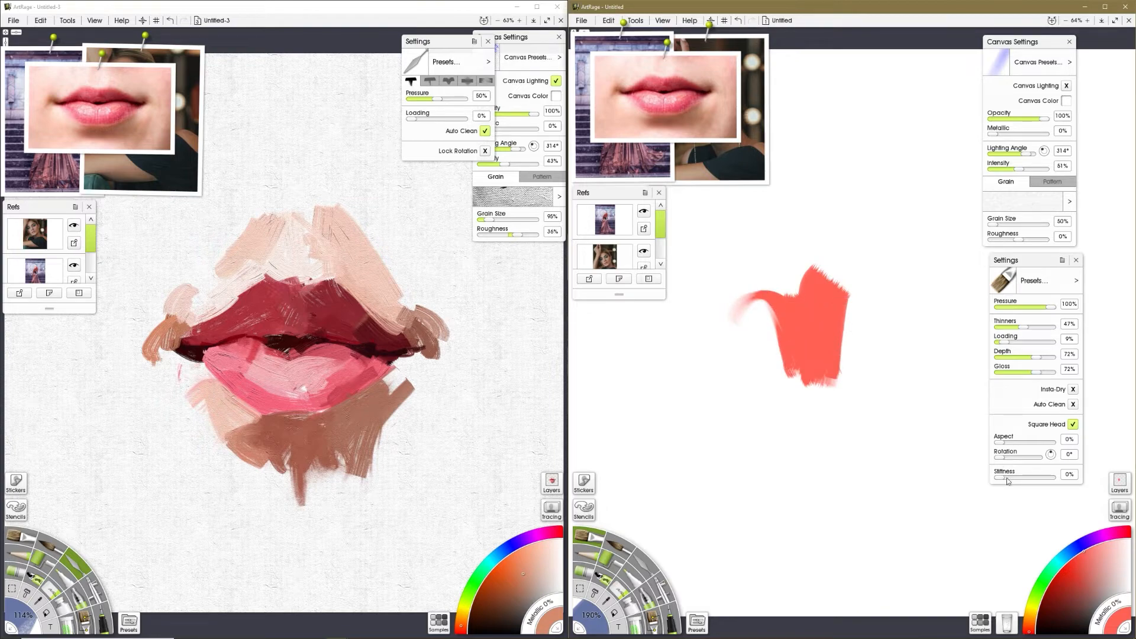
pyautogui.moveTo(1043, 477); pyautogui.dragTo(1060, 477)
pyautogui.moveTo(914, 316)
pyautogui.mouseDown()
pyautogui.moveTo(876, 415)
pyautogui.moveTo(829, 438)
pyautogui.mouseUp()
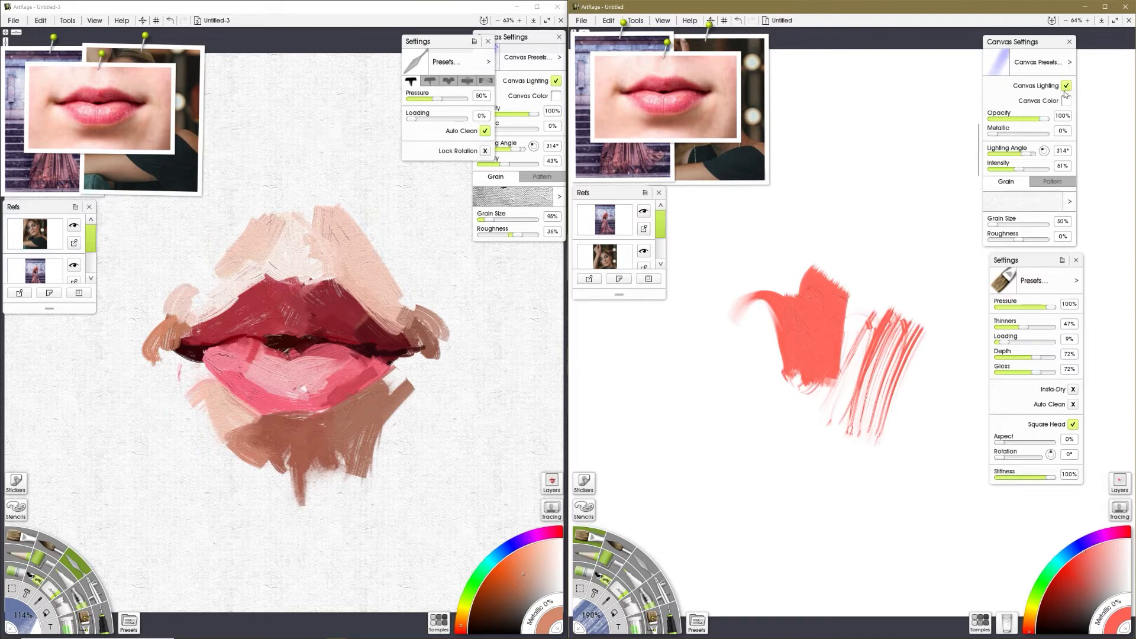
# Try oil strokes on a lit canvas with roughness at 86%, undo them, and return the roughness to 0%.
pyautogui.moveTo(1018, 241); pyautogui.dragTo(1041, 239)
pyautogui.moveTo(858, 278)
pyautogui.mouseDown()
pyautogui.moveTo(923, 249)
pyautogui.moveTo(977, 297)
pyautogui.mouseUp()
pyautogui.hotkey('ctrl', 'z')
pyautogui.moveTo(900, 260)
pyautogui.mouseDown()
pyautogui.moveTo(944, 207)
pyautogui.moveTo(882, 225)
pyautogui.moveTo(941, 189)
pyautogui.mouseUp()
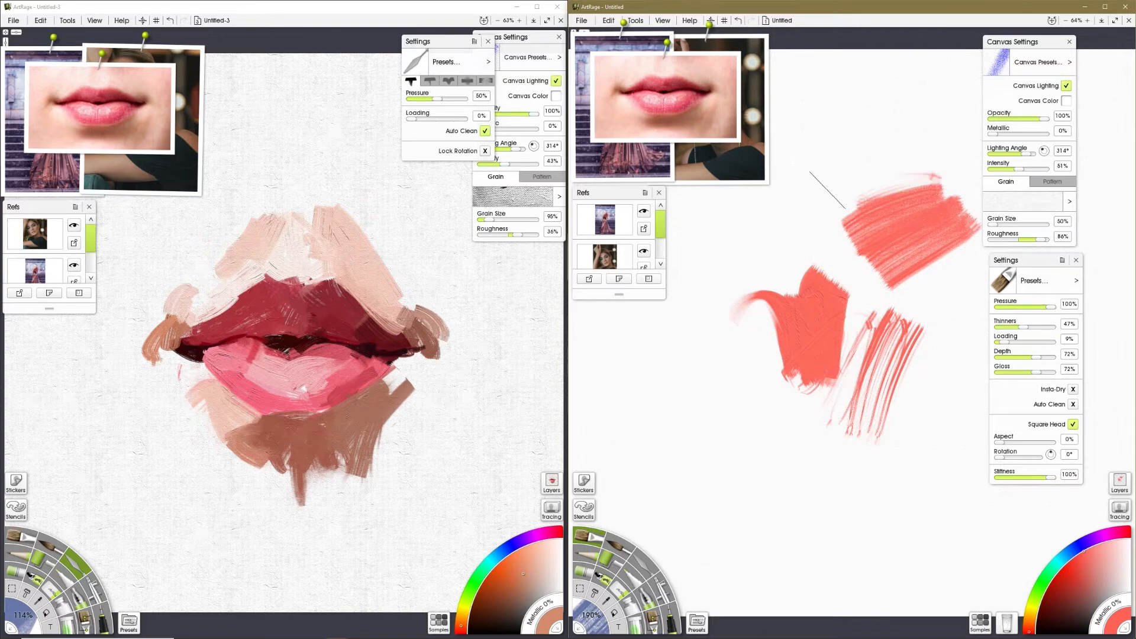
pyautogui.hotkey('ctrl', 'z')
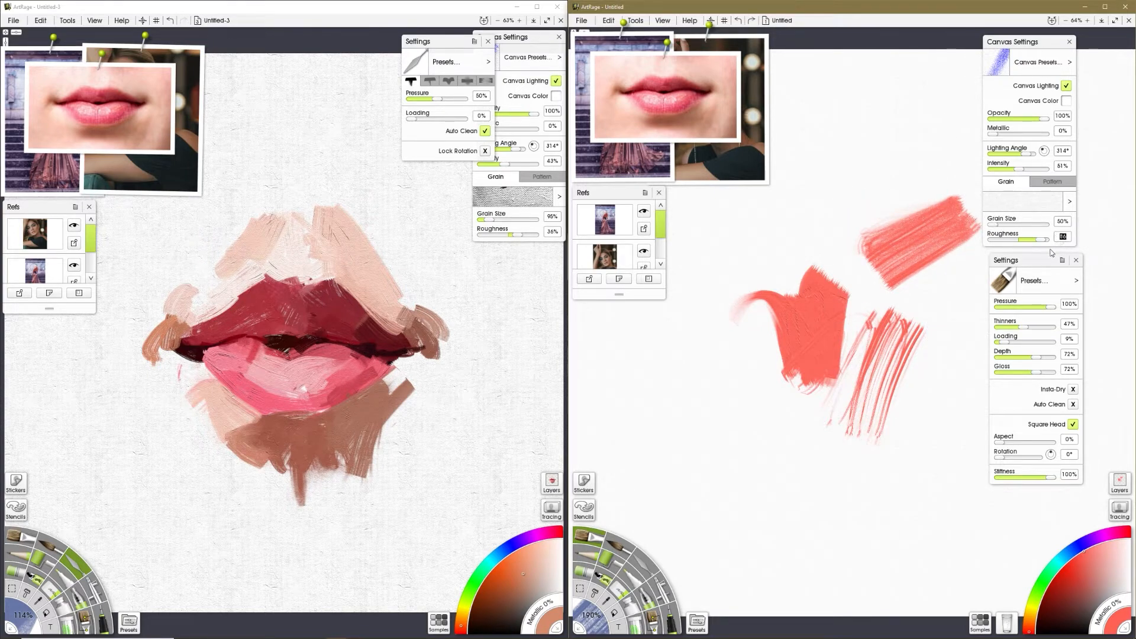
pyautogui.press('Return')
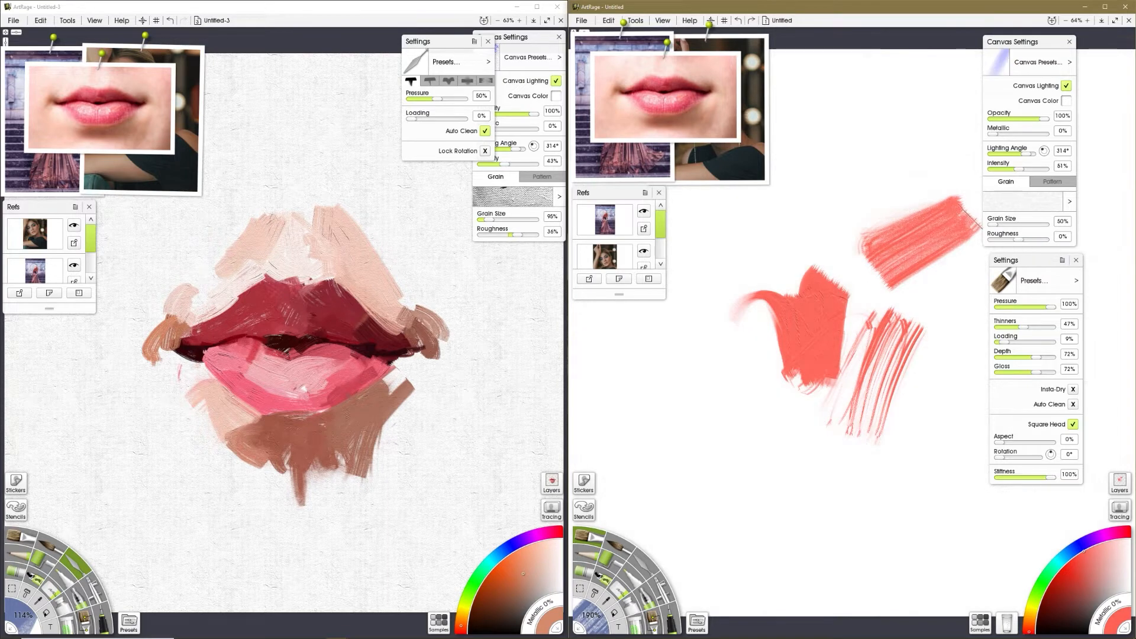
pyautogui.hotkey('ctrl', 'z')
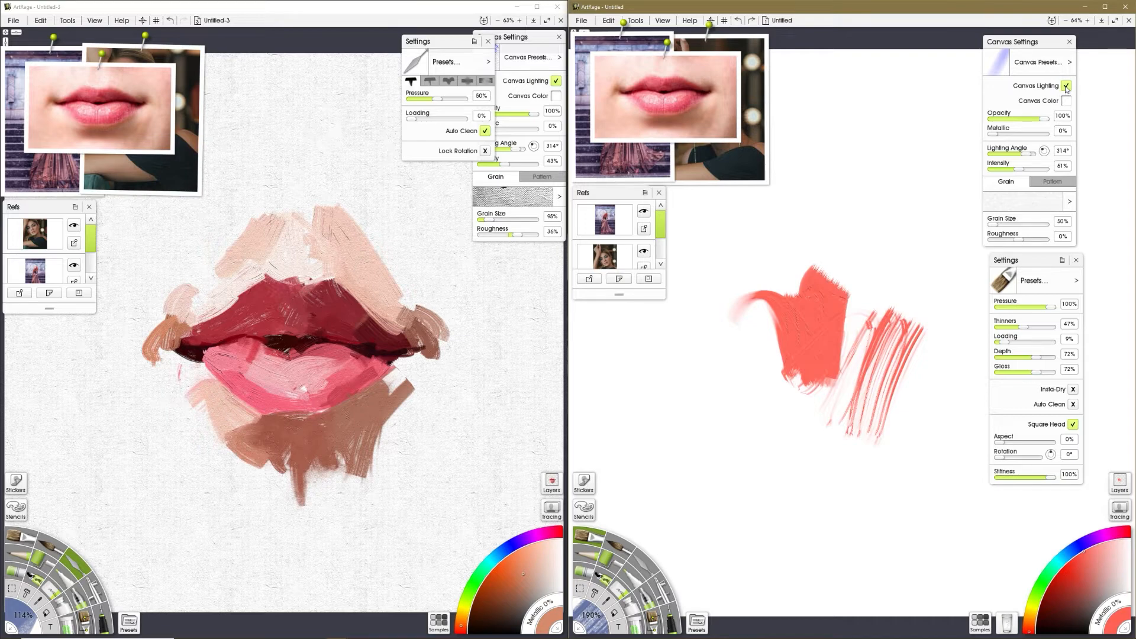
# Turn canvas lighting off and clear the test strokes from the layer.
pyautogui.click(664, 22)
pyautogui.click(866, 10)
pyautogui.click(608, 20)
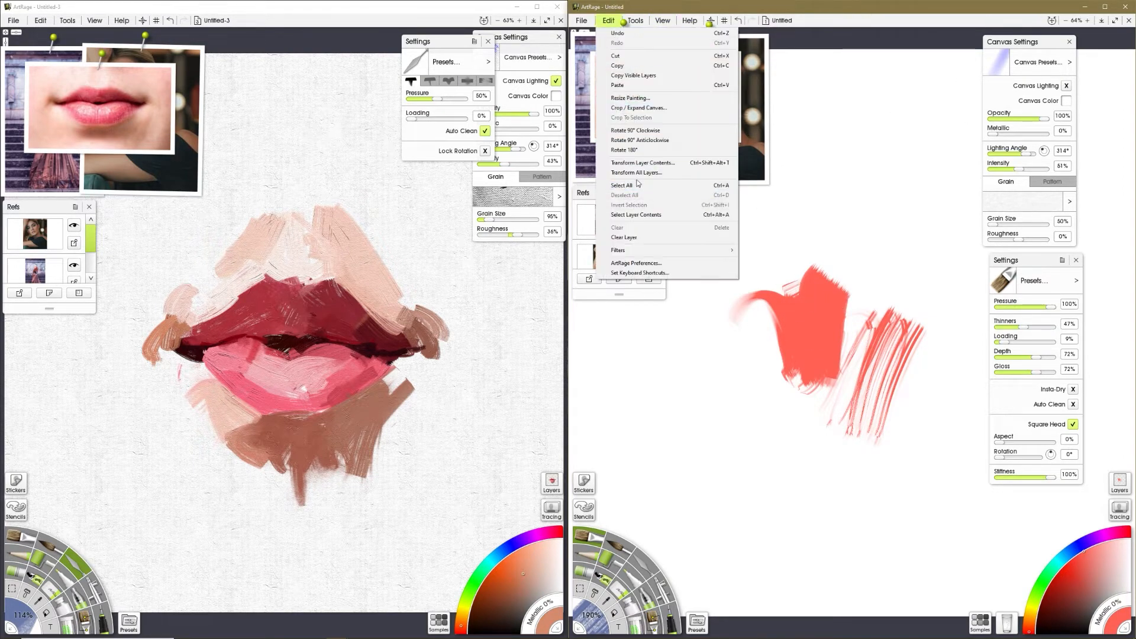
pyautogui.click(624, 237)
# Set the oil brush stiffness to 0% and block in the lip line's centre and both corners with a sampled near-black.
pyautogui.keyDown('alt'); pyautogui.click(668, 92); pyautogui.keyUp('alt')
pyautogui.moveTo(851, 320)
pyautogui.mouseDown()
pyautogui.moveTo(766, 320)
pyautogui.moveTo(832, 292)
pyautogui.mouseUp()
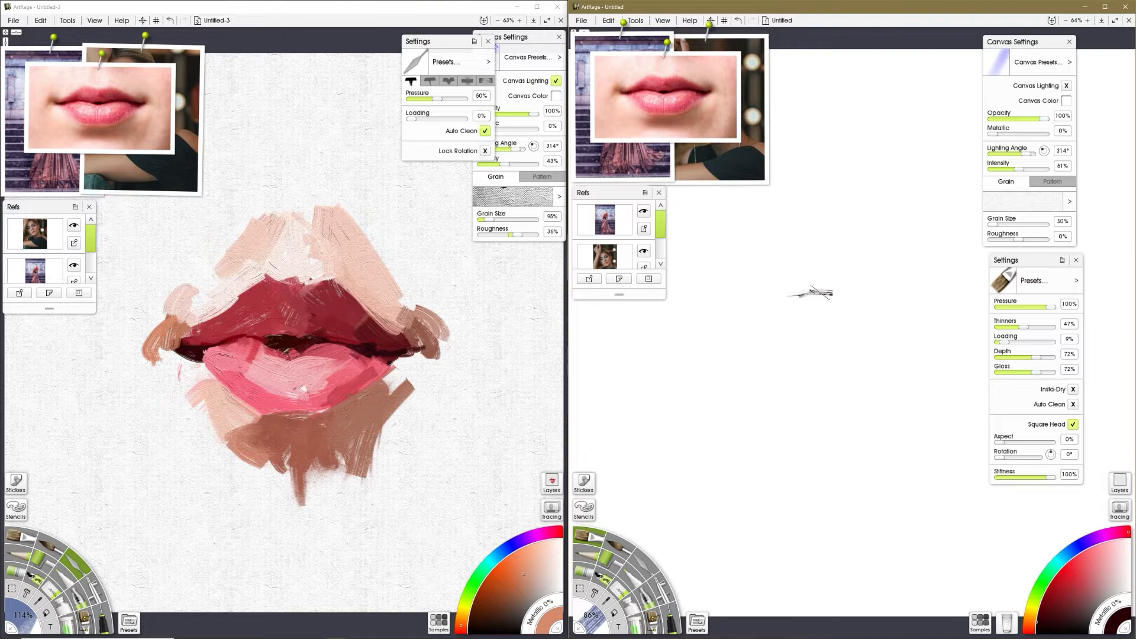
pyautogui.moveTo(1049, 477); pyautogui.dragTo(997, 478)
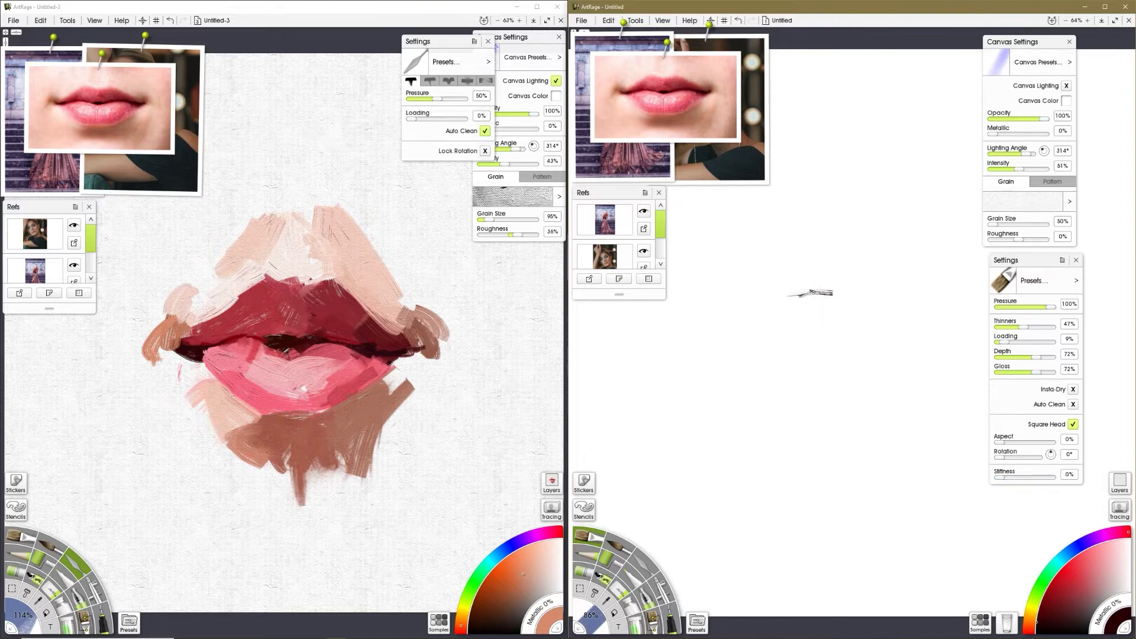
pyautogui.moveTo(818, 287)
pyautogui.mouseDown()
pyautogui.moveTo(796, 297)
pyautogui.moveTo(840, 295)
pyautogui.mouseUp()
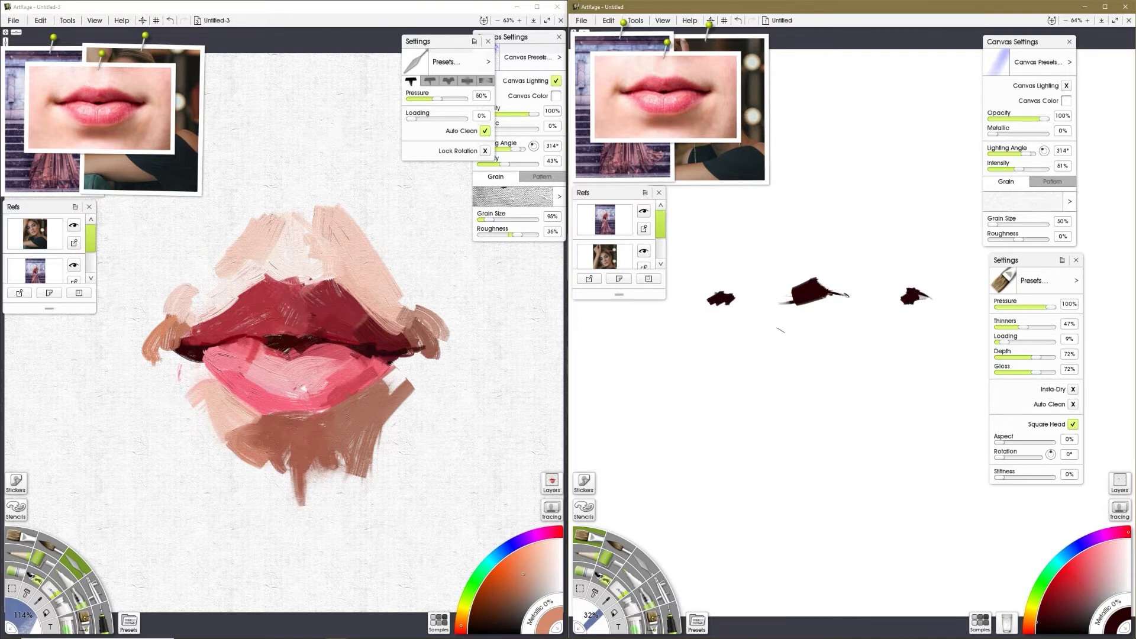
# Connect the dark centre and corner patches with thin, sampled dark maroon strokes along the lip line.
pyautogui.keyDown('alt'); pyautogui.click(702, 96); pyautogui.keyUp('alt')
pyautogui.keyDown('alt'); pyautogui.click(702, 96); pyautogui.keyUp('alt')
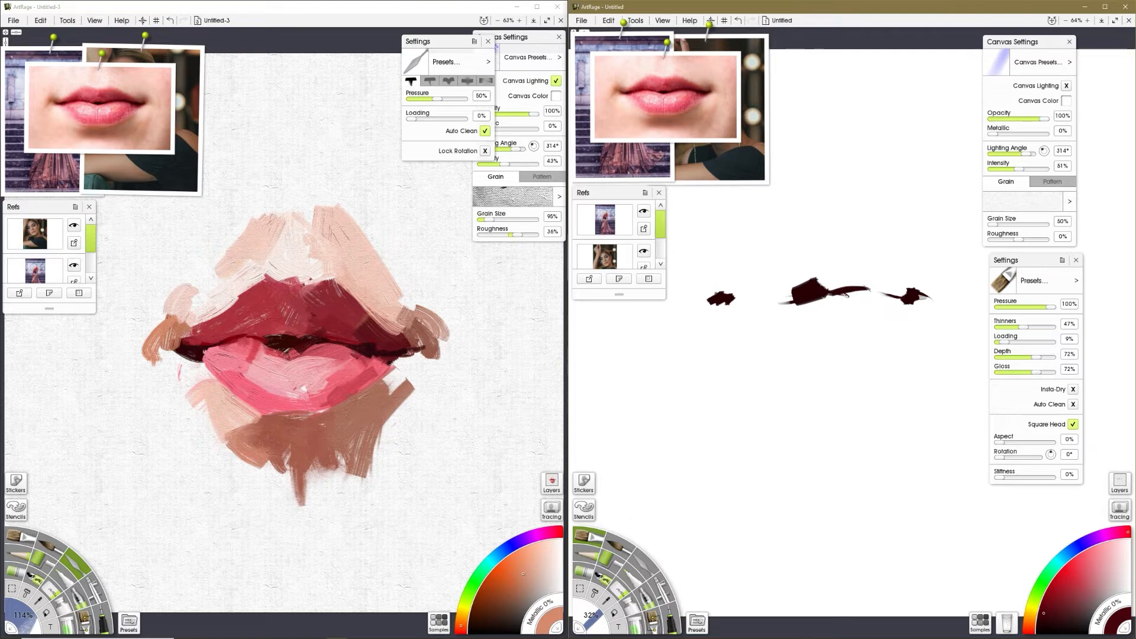
pyautogui.moveTo(820, 315); pyautogui.dragTo(834, 315)
pyautogui.moveTo(732, 298); pyautogui.dragTo(763, 292)
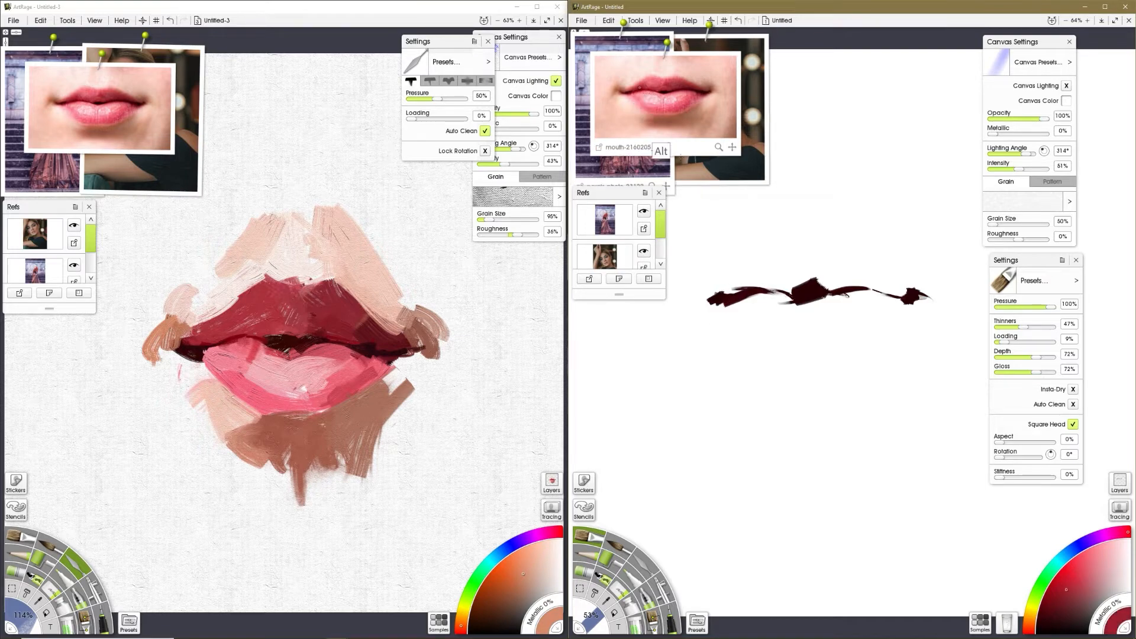
# Paint sampled dark and lighter reds with the oil brush across the left and right sides of the upper lip.
pyautogui.moveTo(722, 296); pyautogui.dragTo(769, 273)
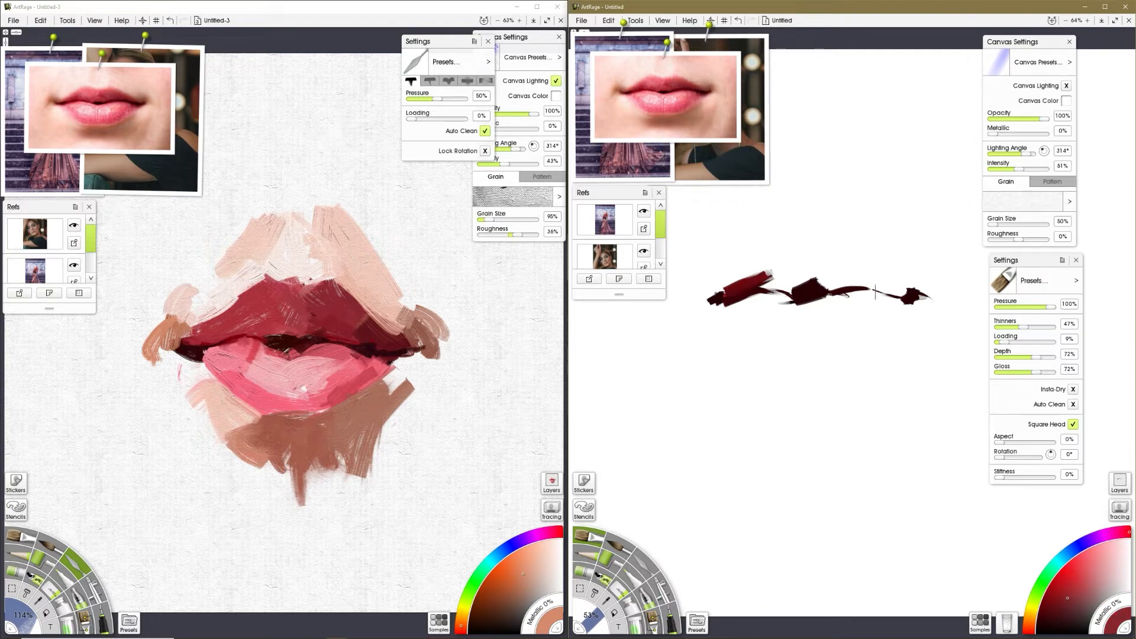
pyautogui.moveTo(864, 277); pyautogui.dragTo(858, 277)
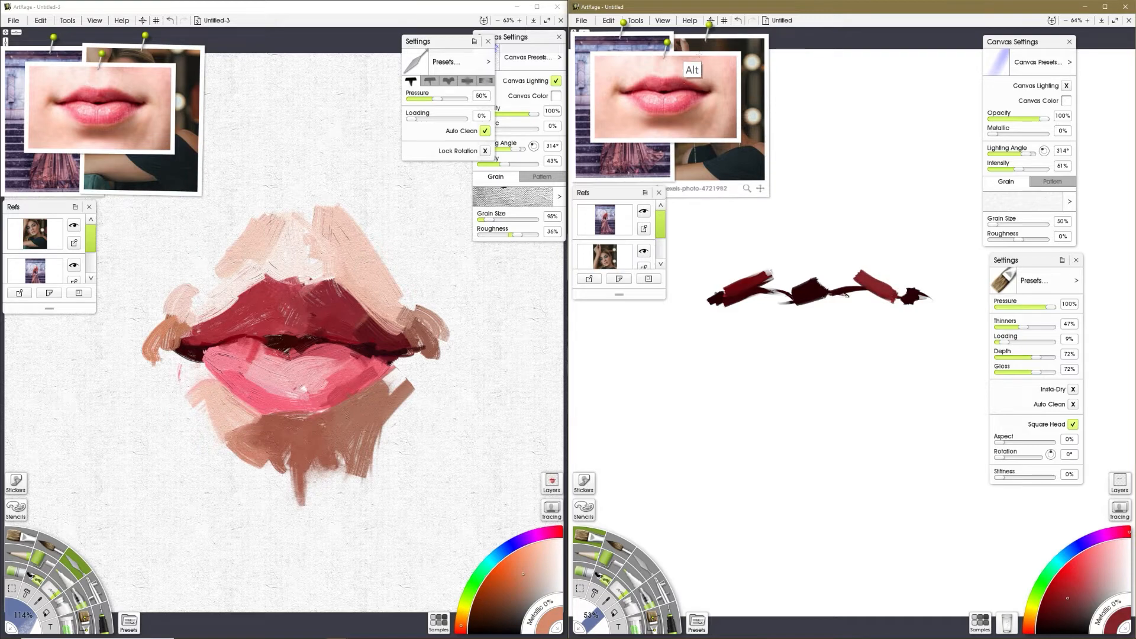
pyautogui.click(676, 106)
pyautogui.moveTo(850, 273); pyautogui.dragTo(845, 289)
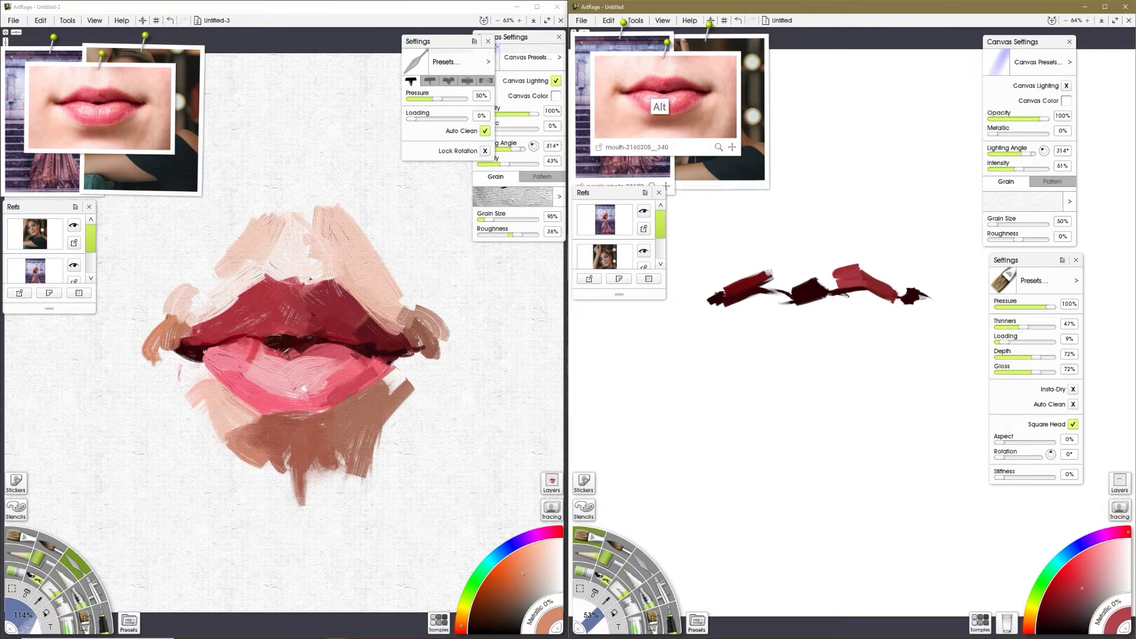
pyautogui.click(655, 109)
pyautogui.moveTo(783, 279); pyautogui.dragTo(793, 293)
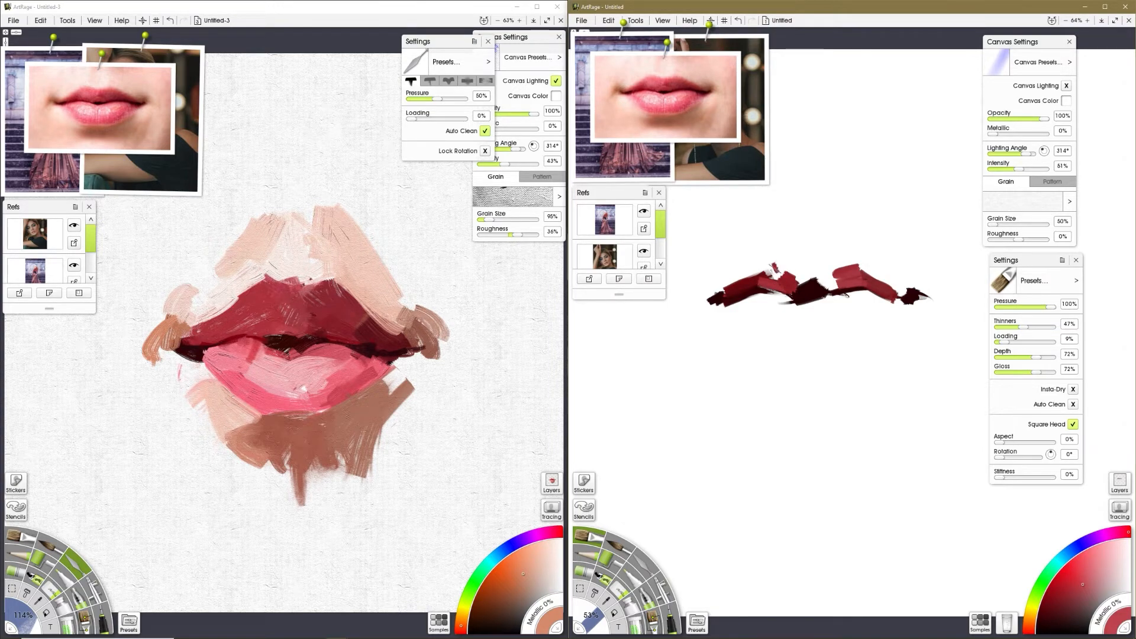
# Blend the upper lip reds with the palette knife and pull the paint across the gap at the centre.
pyautogui.click(636, 562)
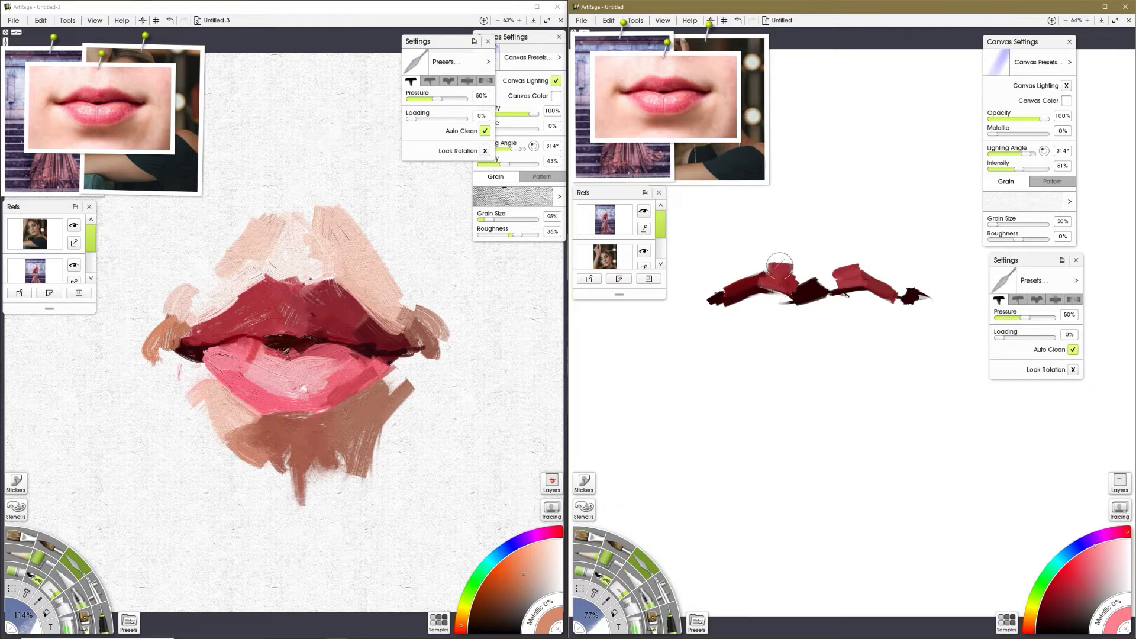
pyautogui.moveTo(779, 265)
pyautogui.mouseDown()
pyautogui.moveTo(728, 289)
pyautogui.moveTo(769, 266)
pyautogui.mouseUp()
pyautogui.moveTo(845, 260)
pyautogui.mouseDown()
pyautogui.moveTo(873, 281)
pyautogui.moveTo(829, 260)
pyautogui.moveTo(897, 290)
pyautogui.mouseUp()
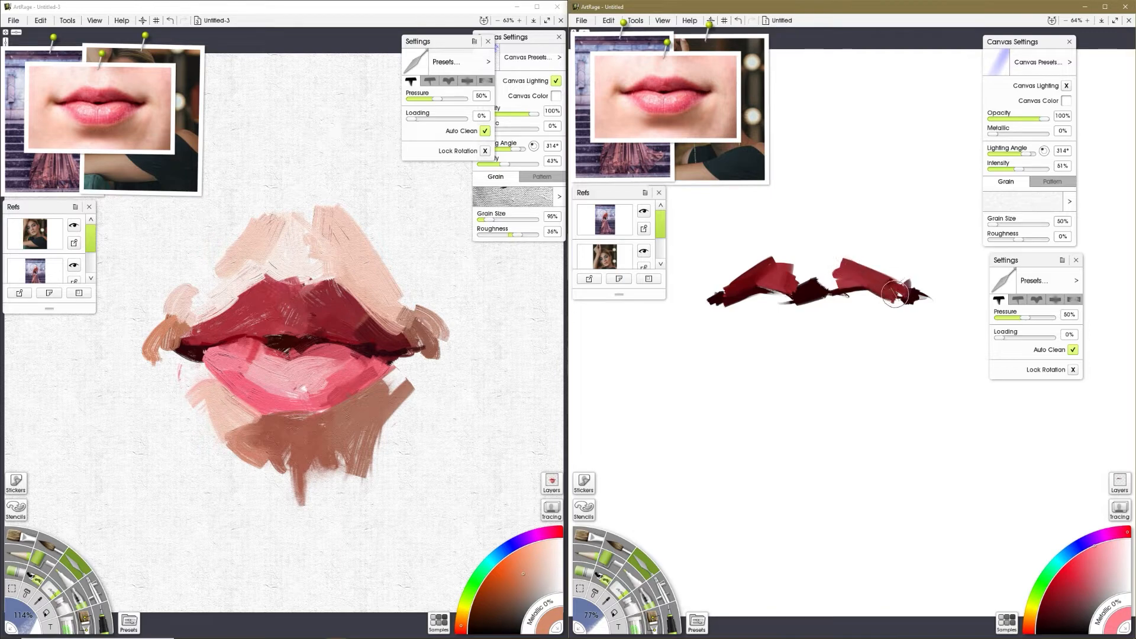
pyautogui.moveTo(825, 246)
pyautogui.mouseDown()
pyautogui.moveTo(793, 278)
pyautogui.moveTo(826, 270)
pyautogui.moveTo(827, 283)
pyautogui.moveTo(835, 258)
pyautogui.moveTo(826, 281)
pyautogui.mouseUp()
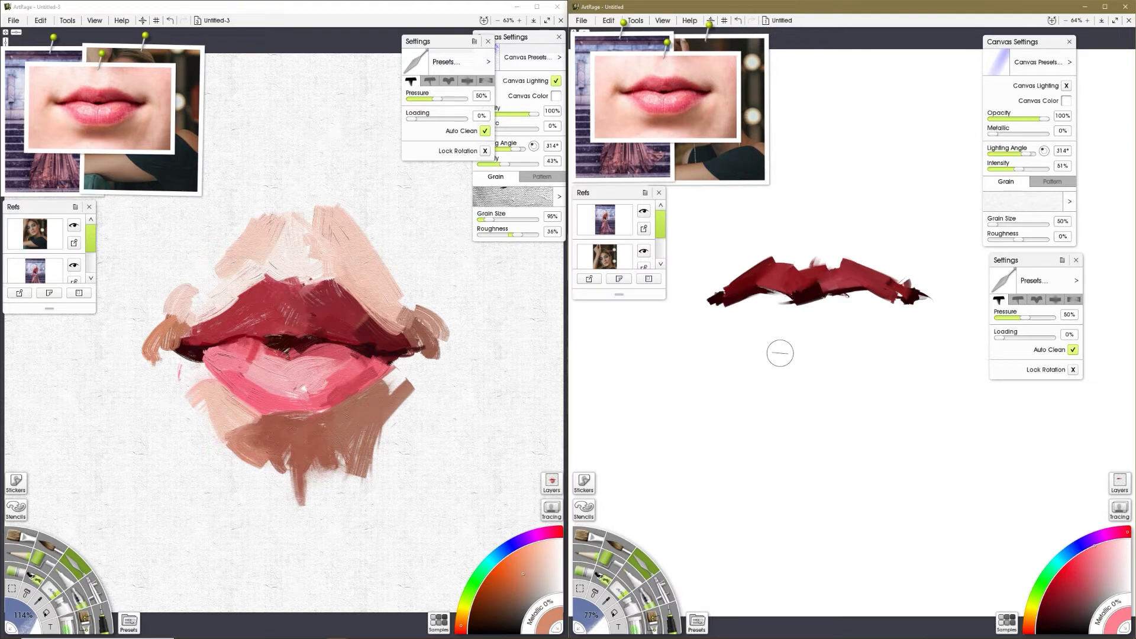
pyautogui.click(592, 534)
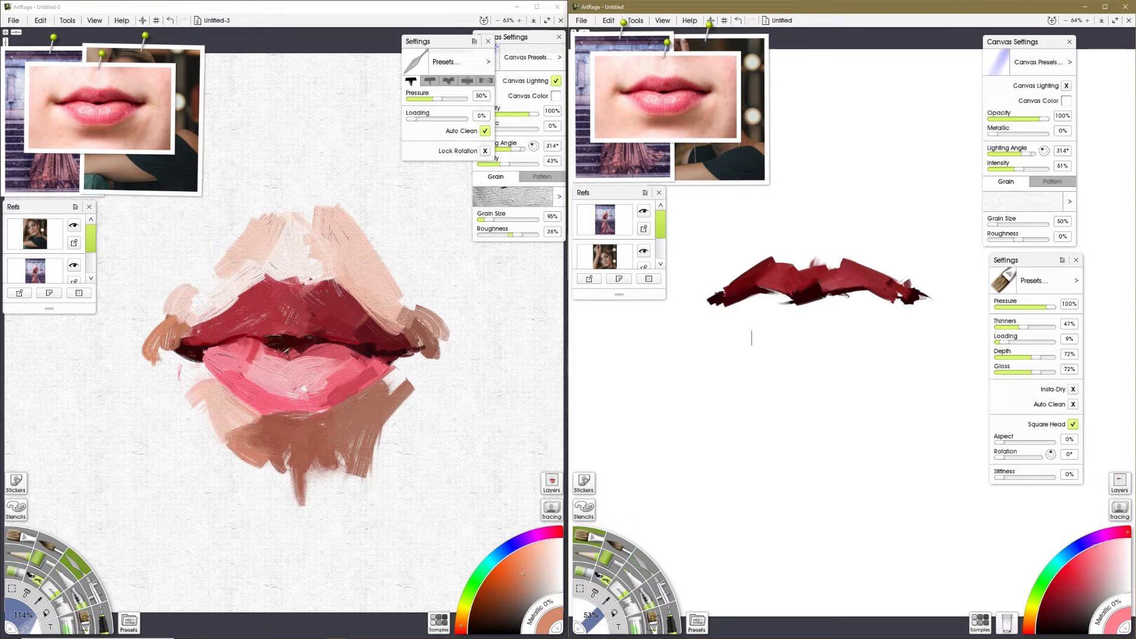
pyautogui.moveTo(751, 338)
pyautogui.mouseDown()
pyautogui.moveTo(682, 344)
pyautogui.moveTo(710, 349)
pyautogui.mouseUp()
pyautogui.hotkey('ctrl', 'z')
# Switch to the pastel in Wax mode and reassign Size to pen pressure in its stylus properties.
pyautogui.click(614, 550)
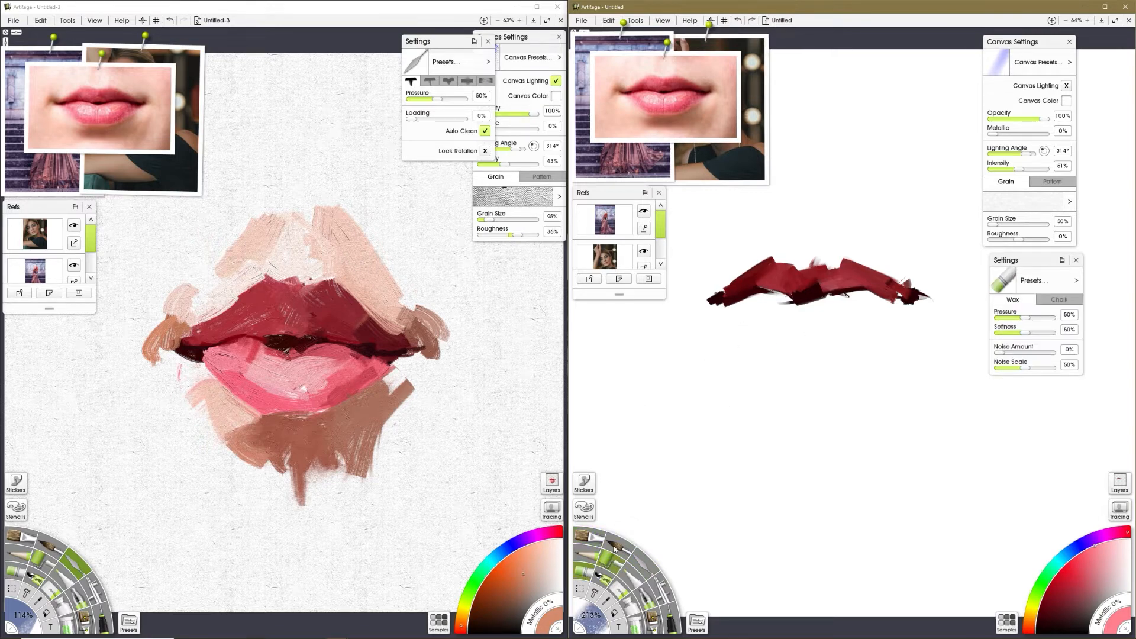
pyautogui.moveTo(1018, 260); pyautogui.dragTo(658, 341)
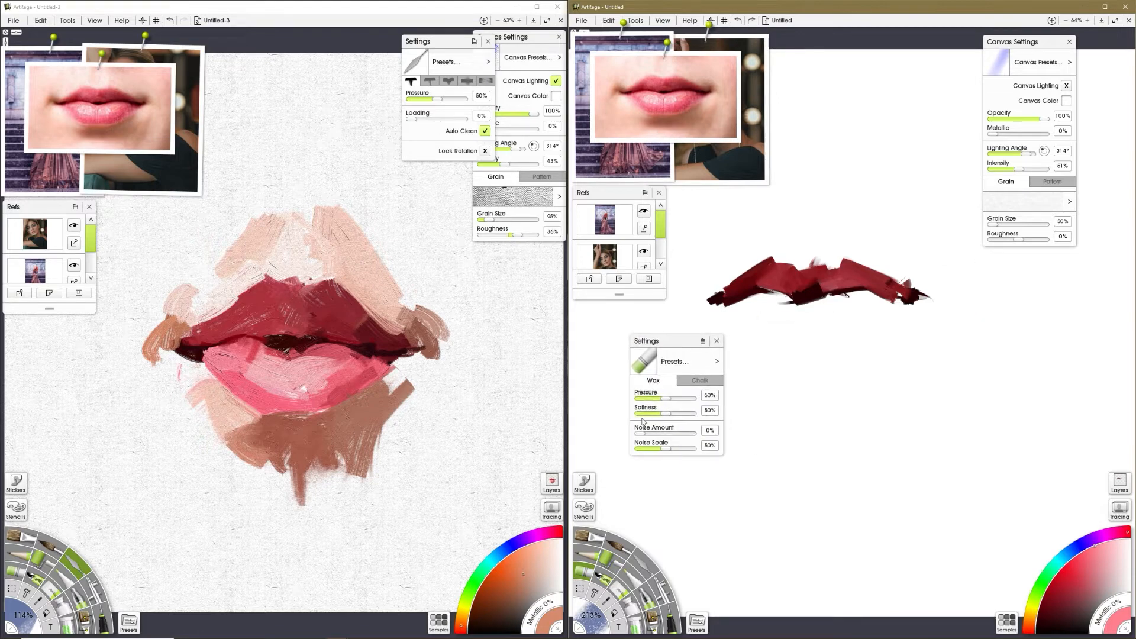
pyautogui.click(703, 342)
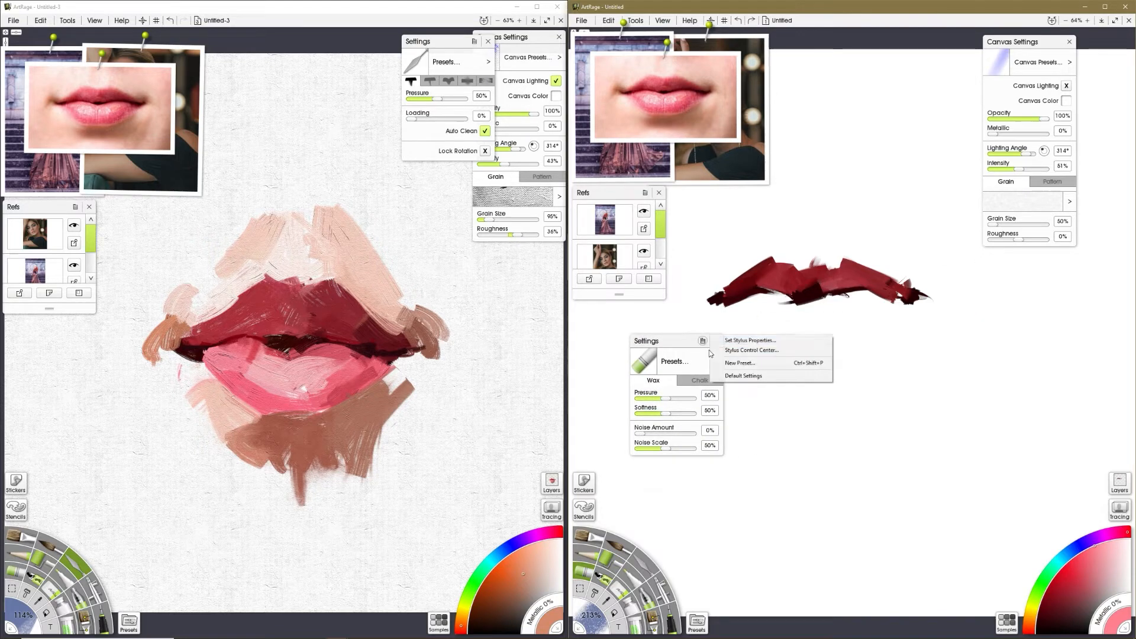
pyautogui.click(759, 343)
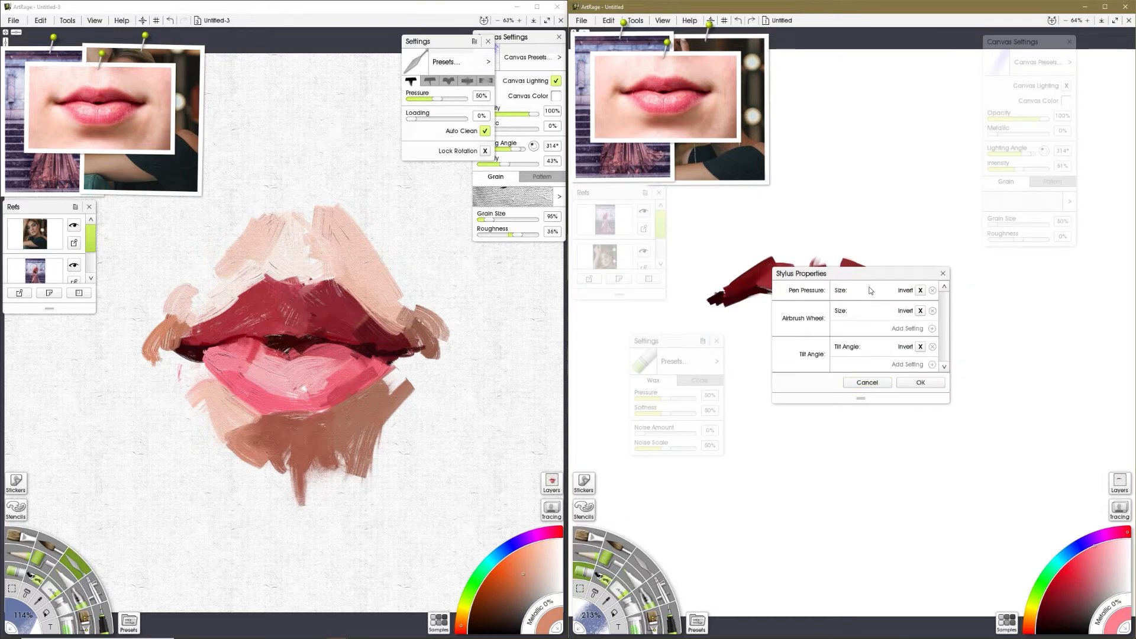
pyautogui.click(933, 290)
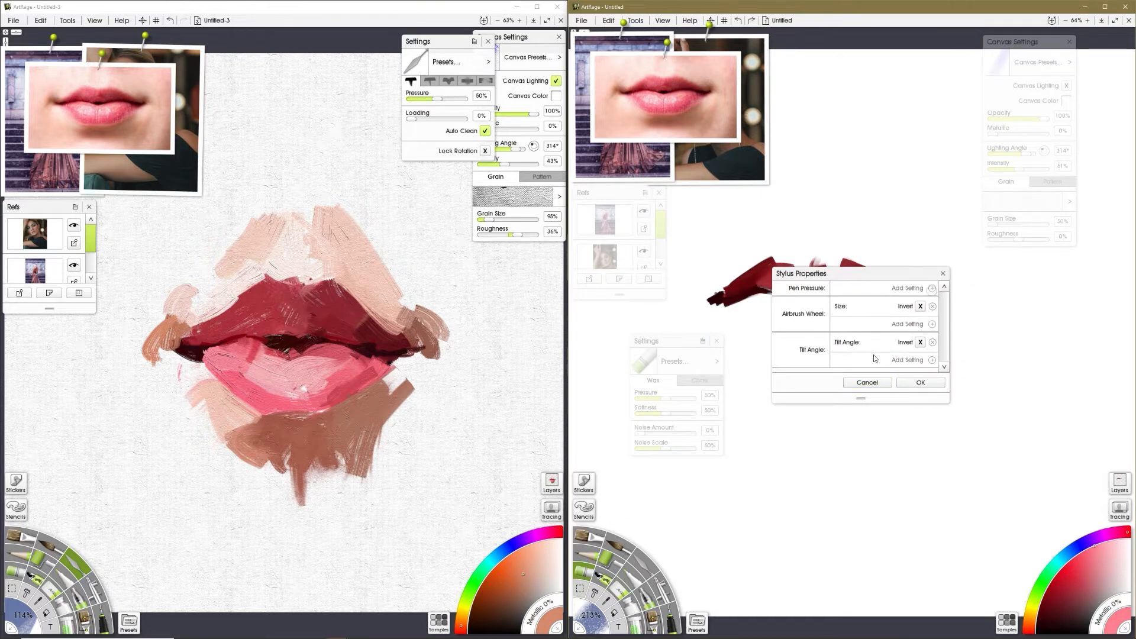
pyautogui.click(932, 288)
pyautogui.click(964, 288)
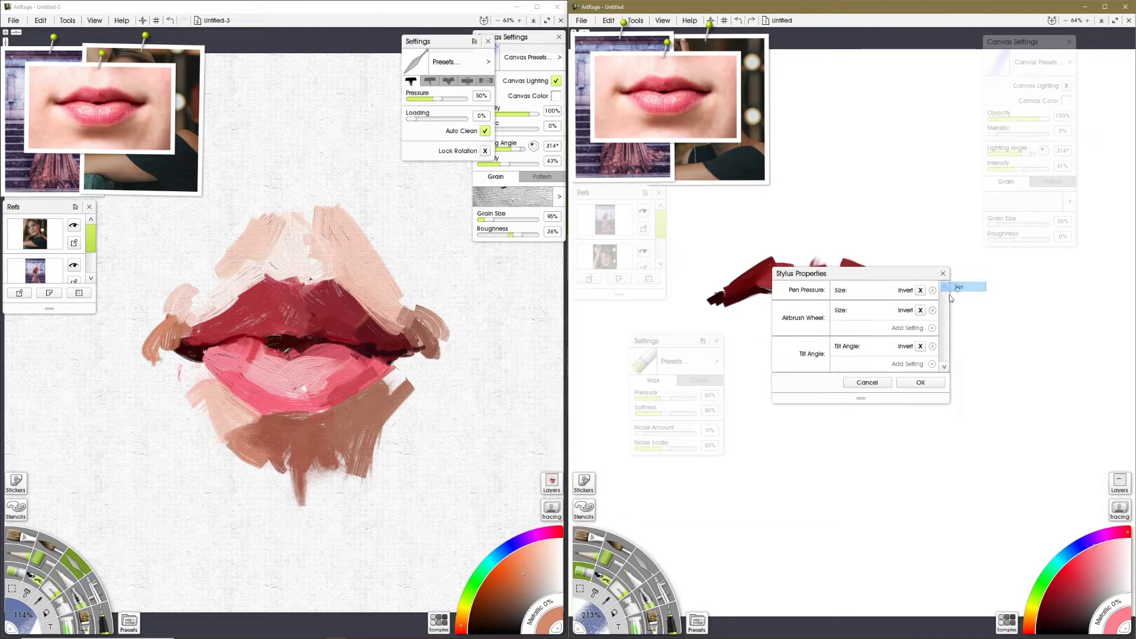
pyautogui.click(913, 383)
# Test the pastel's pressure response with pink strokes on blank canvas below the lips, and undo the test strokes.
pyautogui.moveTo(801, 444)
pyautogui.mouseDown()
pyautogui.moveTo(850, 427)
pyautogui.moveTo(884, 438)
pyautogui.moveTo(847, 453)
pyautogui.mouseUp()
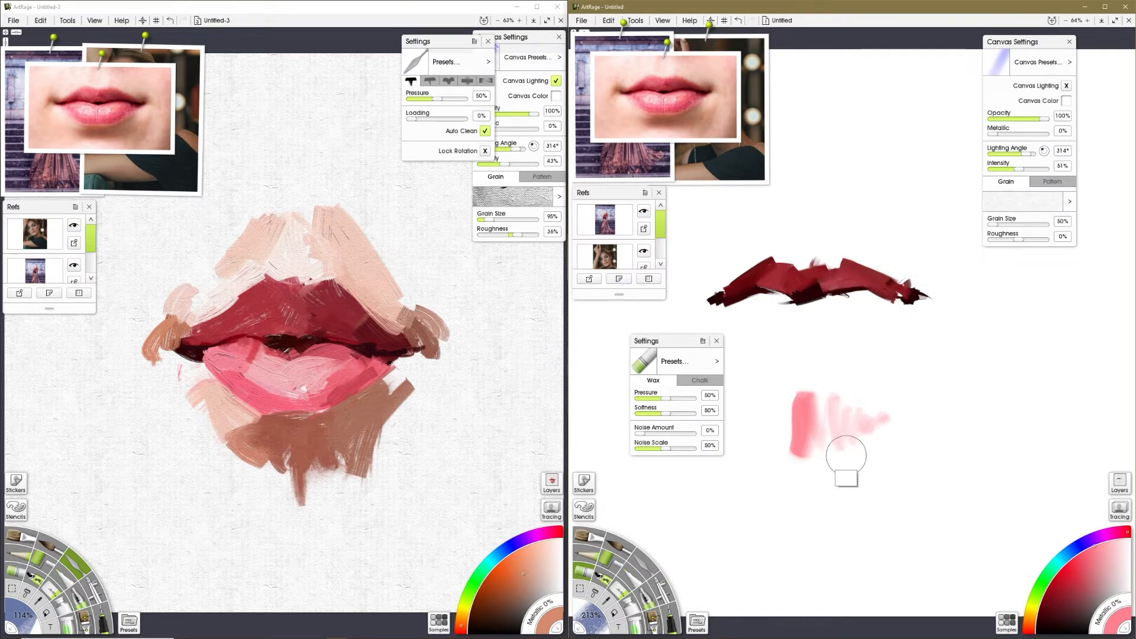
pyautogui.hotkey('ctrl', 'z')
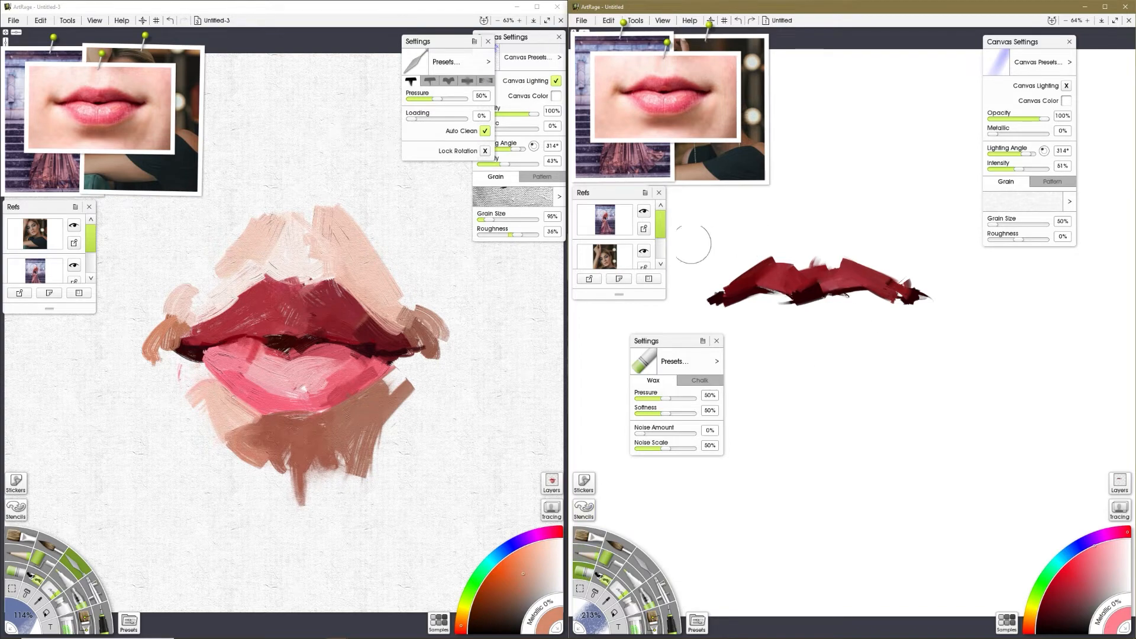
# Blend sampled dark reds with the pastel over the upper lip's left corner and across its central gap.
pyautogui.keyDown('alt'); pyautogui.click(641, 90); pyautogui.keyUp('alt')
pyautogui.moveTo(801, 328); pyautogui.dragTo(780, 328)
pyautogui.moveTo(746, 284)
pyautogui.mouseDown()
pyautogui.moveTo(706, 298)
pyautogui.moveTo(776, 270)
pyautogui.moveTo(716, 295)
pyautogui.mouseUp()
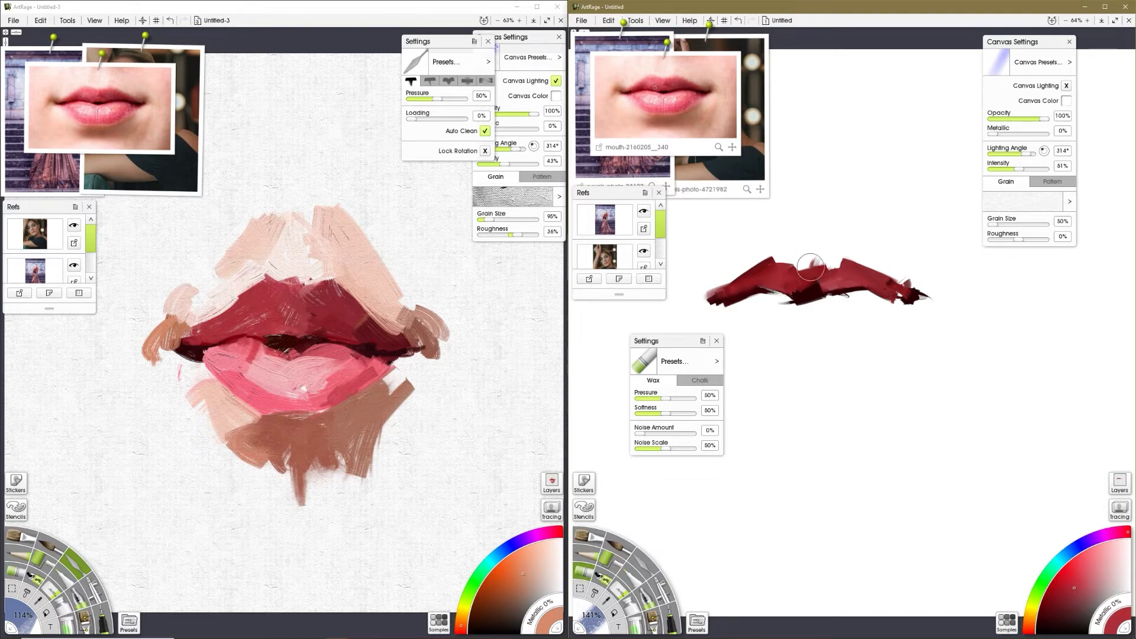
pyautogui.press('alt')
pyautogui.keyDown('alt'); pyautogui.click(679, 95); pyautogui.keyUp('alt')
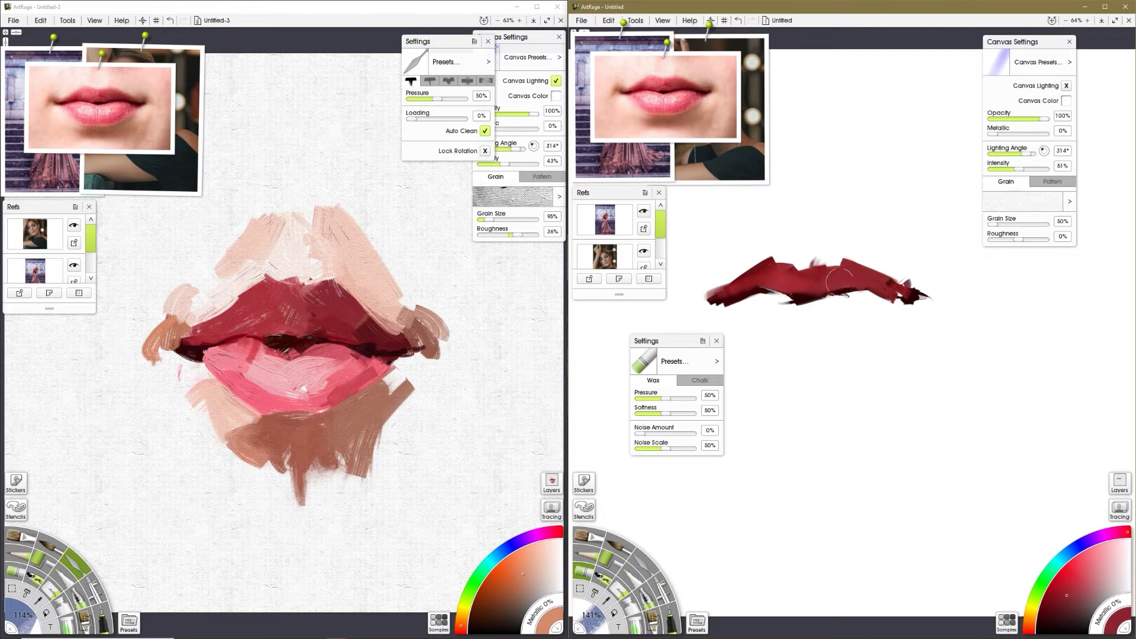
# Lighten both peaks of the upper lip with softer sampled reds, rounding the contour around the cupid's bow.
pyautogui.keyDown('alt'); pyautogui.click(660, 105); pyautogui.keyUp('alt')
pyautogui.moveTo(782, 264)
pyautogui.mouseDown()
pyautogui.moveTo(806, 274)
pyautogui.moveTo(732, 284)
pyautogui.mouseUp()
pyautogui.keyDown('alt'); pyautogui.click(679, 100); pyautogui.keyUp('alt')
pyautogui.moveTo(817, 242)
pyautogui.mouseDown()
pyautogui.moveTo(808, 269)
pyautogui.moveTo(857, 266)
pyautogui.mouseUp()
# Block in the lower lip's outline from corner to corner with pastel strokes in pinks sampled from the reference.
pyautogui.keyDown('alt'); pyautogui.click(658, 113); pyautogui.keyUp('alt')
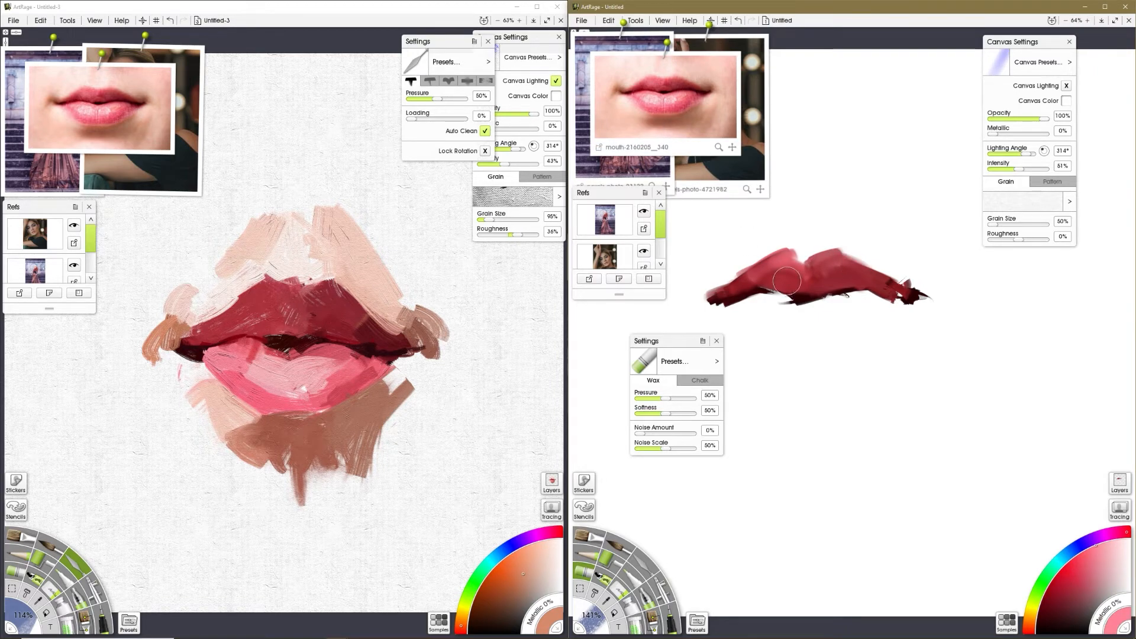
pyautogui.moveTo(734, 301)
pyautogui.mouseDown()
pyautogui.moveTo(776, 334)
pyautogui.moveTo(734, 306)
pyautogui.mouseUp()
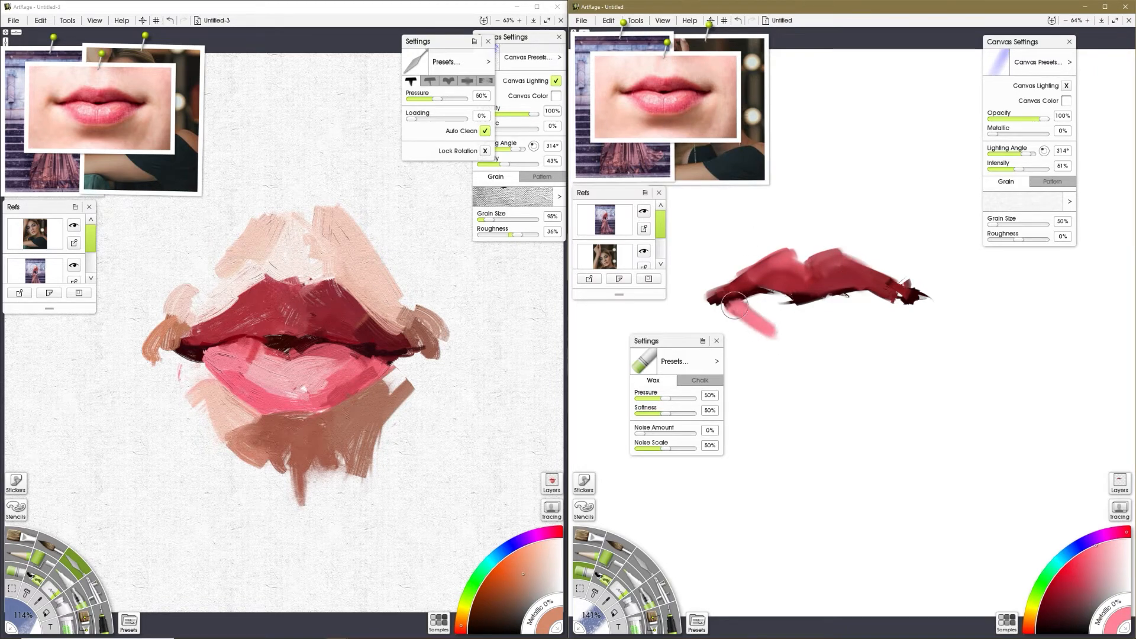
pyautogui.moveTo(882, 310)
pyautogui.mouseDown()
pyautogui.moveTo(893, 299)
pyautogui.moveTo(863, 300)
pyautogui.moveTo(884, 310)
pyautogui.moveTo(877, 319)
pyautogui.mouseUp()
pyautogui.keyDown('alt'); pyautogui.click(701, 102); pyautogui.keyUp('alt')
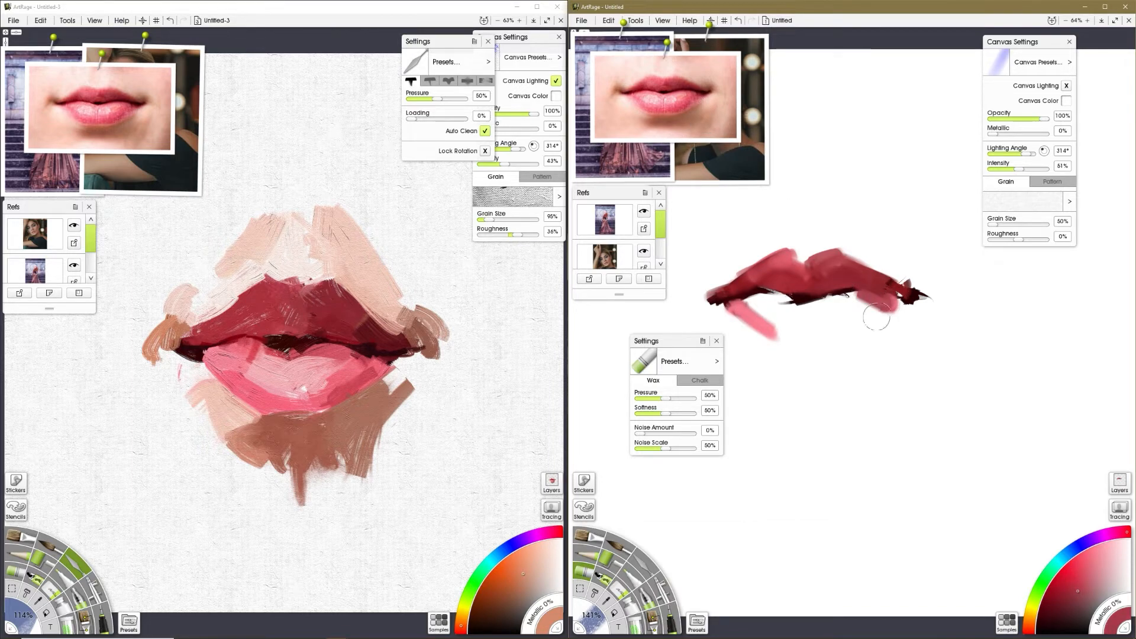
pyautogui.moveTo(687, 108)
pyautogui.moveTo(879, 304)
pyautogui.mouseDown()
pyautogui.moveTo(846, 329)
pyautogui.moveTo(809, 332)
pyautogui.moveTo(865, 314)
pyautogui.moveTo(806, 334)
pyautogui.moveTo(777, 327)
pyautogui.moveTo(821, 329)
pyautogui.moveTo(765, 326)
pyautogui.moveTo(812, 336)
pyautogui.moveTo(749, 314)
pyautogui.moveTo(845, 344)
pyautogui.moveTo(806, 338)
pyautogui.moveTo(854, 338)
pyautogui.moveTo(894, 305)
pyautogui.mouseUp()
pyautogui.press('alt')
pyautogui.press('alt')
pyautogui.keyDown('alt'); pyautogui.click(684, 110); pyautogui.keyUp('alt')
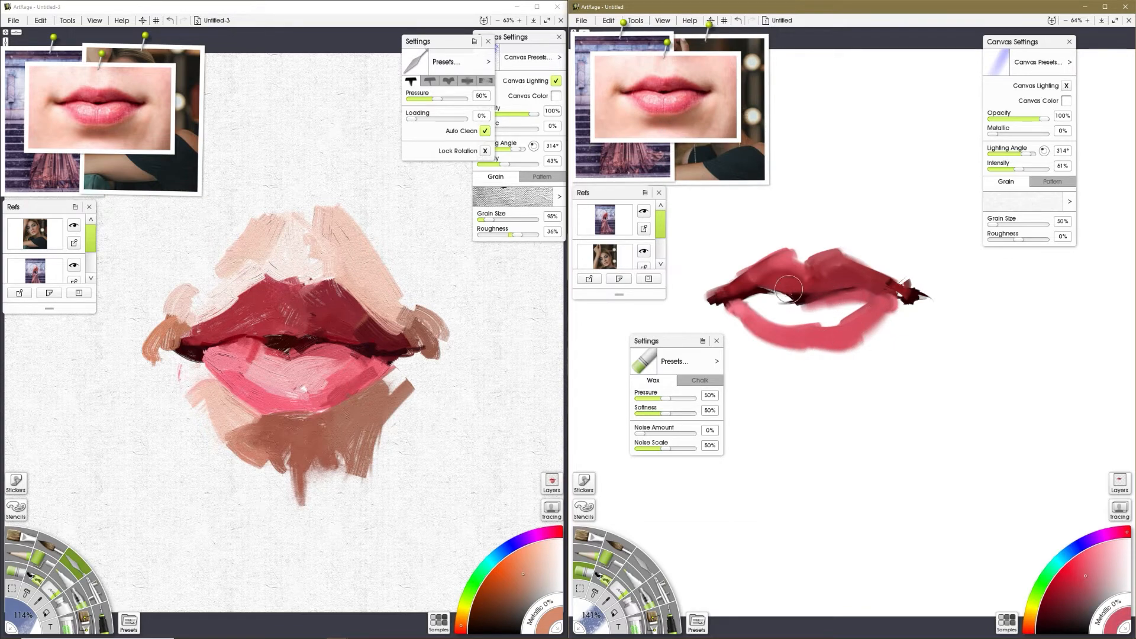
# Add sampled deeper reds beneath the left half of the lip line and pink along the lower lip's inner edge.
pyautogui.keyDown('alt'); pyautogui.click(650, 114); pyautogui.keyUp('alt')
pyautogui.moveTo(739, 304)
pyautogui.mouseDown()
pyautogui.moveTo(797, 309)
pyautogui.moveTo(719, 301)
pyautogui.mouseUp()
pyautogui.keyDown('alt'); pyautogui.click(645, 101); pyautogui.keyUp('alt')
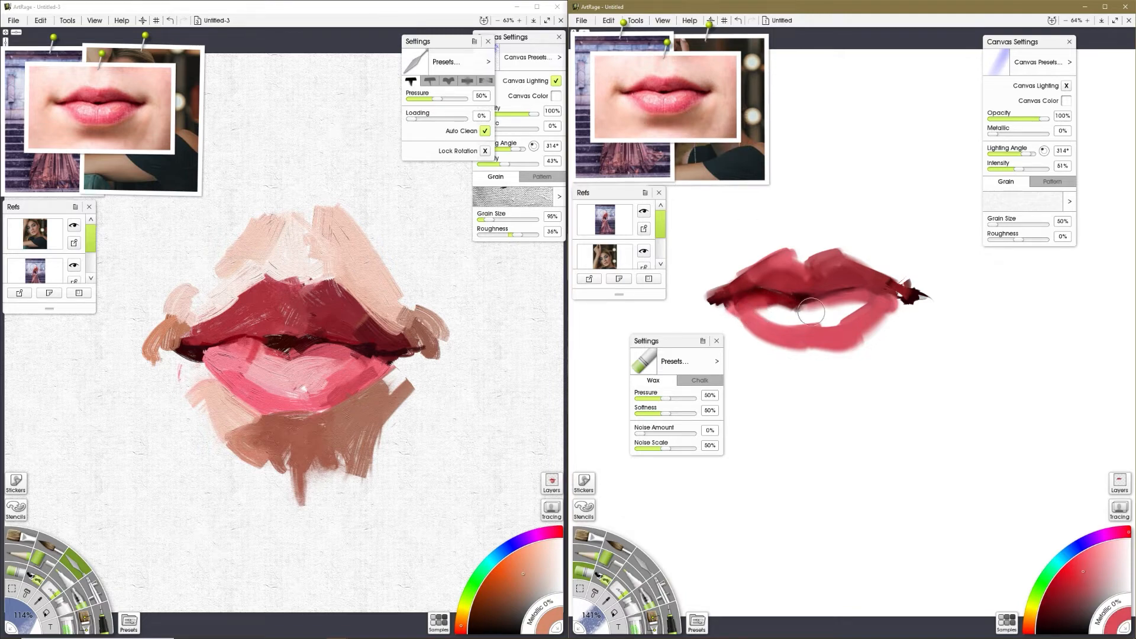
pyautogui.keyDown('alt'); pyautogui.click(692, 116); pyautogui.keyUp('alt')
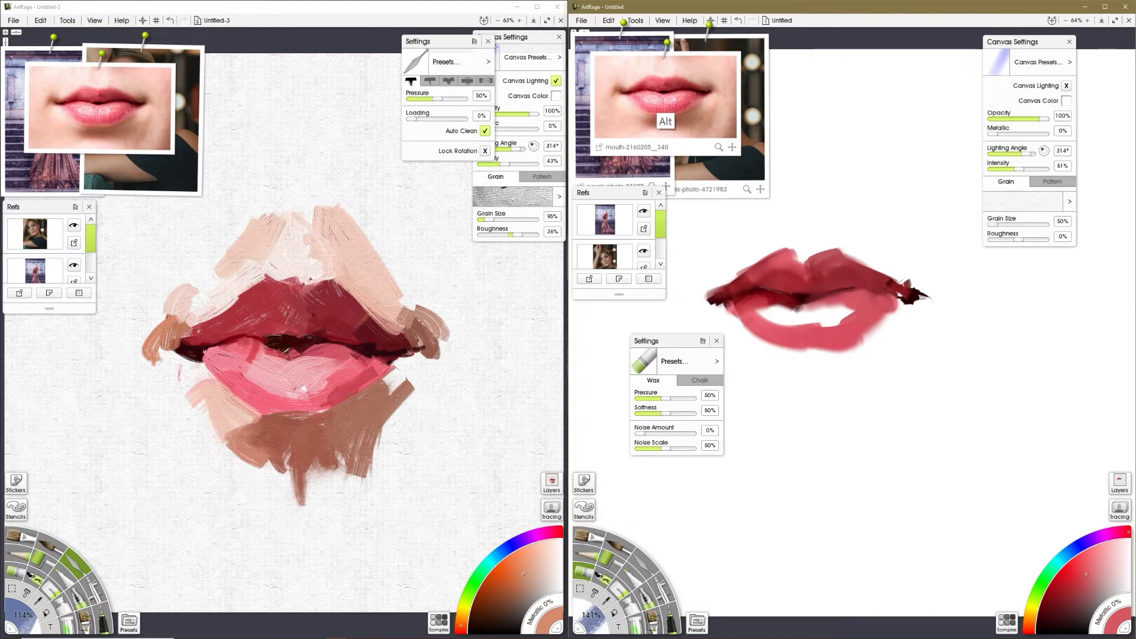
# Build up the lower lip's rim with sampled mid pinks and fill its white centre with pale pink highlights.
pyautogui.keyDown('alt'); pyautogui.click(664, 118); pyautogui.keyUp('alt')
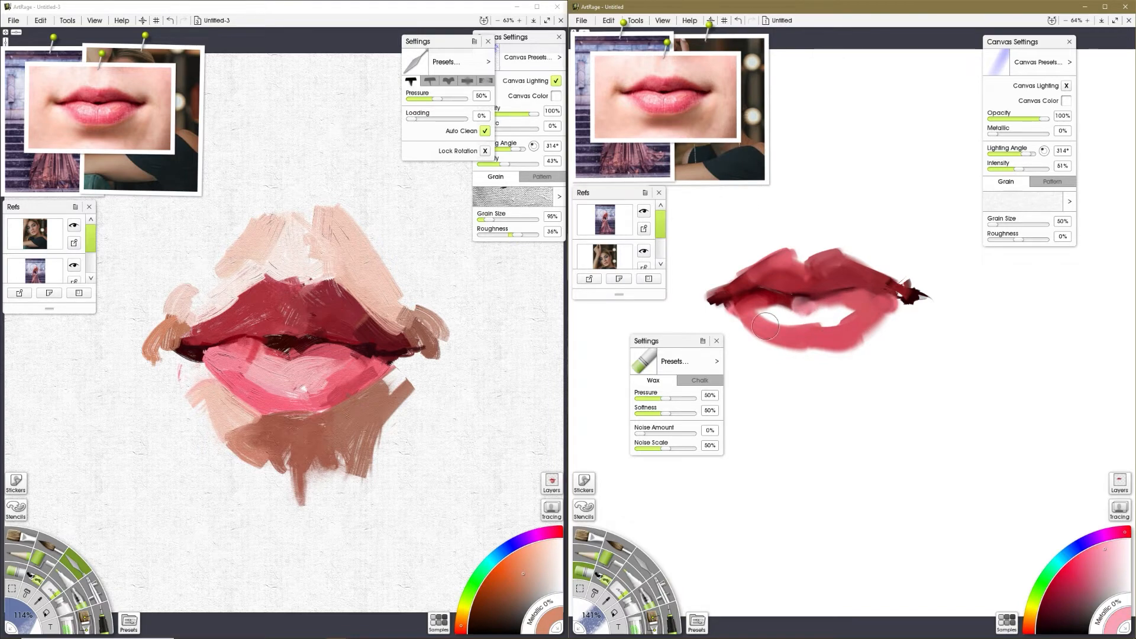
pyautogui.keyDown('alt'); pyautogui.click(651, 130); pyautogui.keyUp('alt')
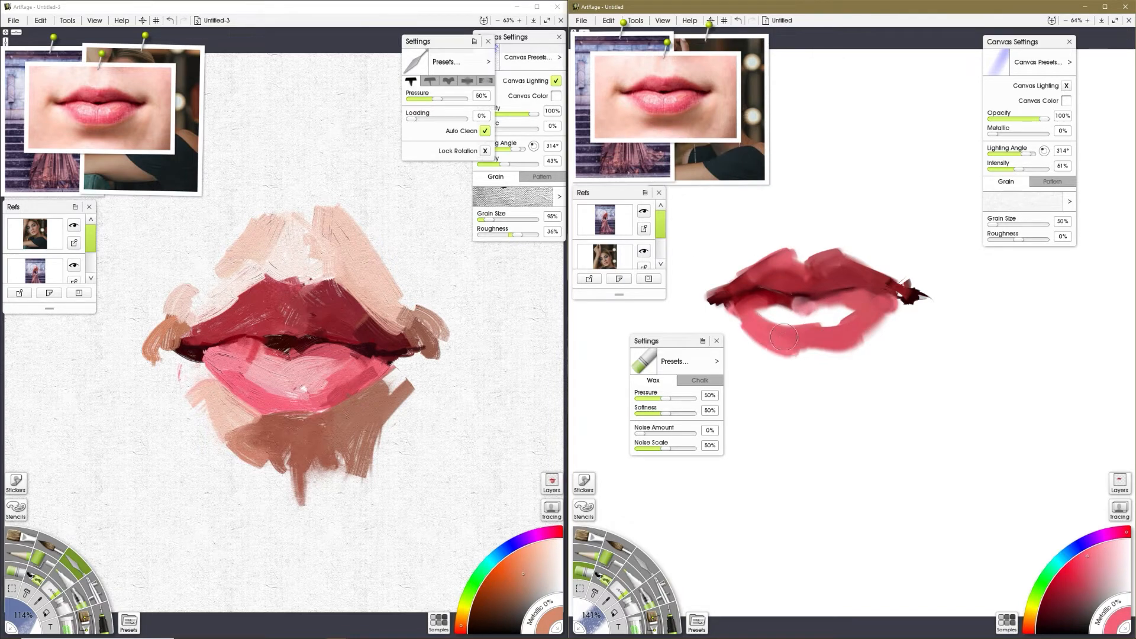
pyautogui.keyDown('alt'); pyautogui.click(681, 117); pyautogui.keyUp('alt')
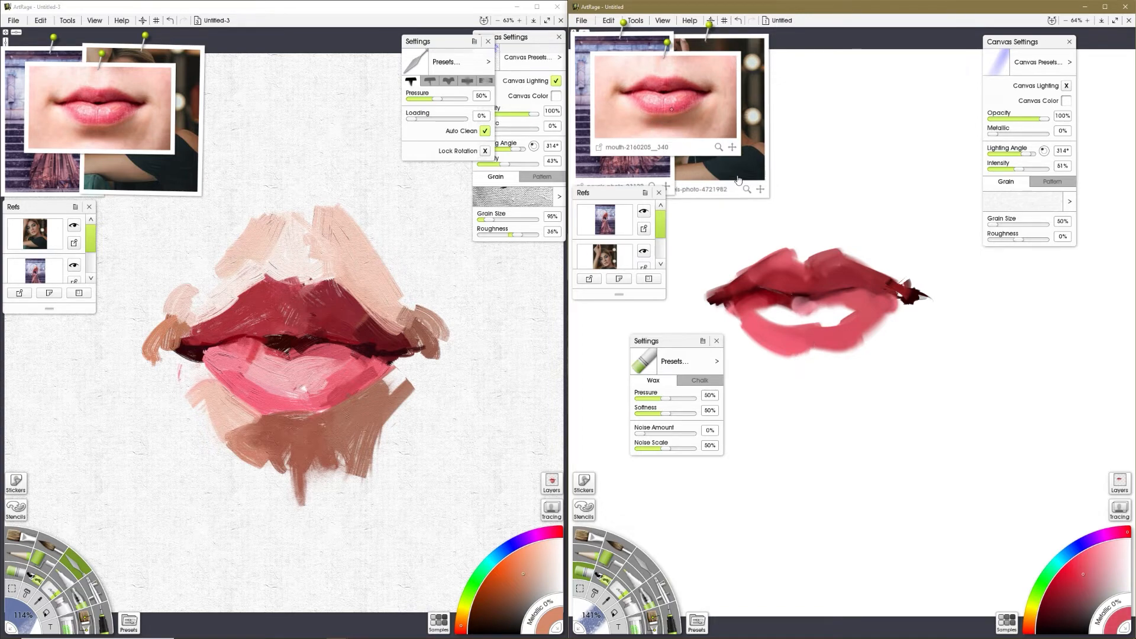
pyautogui.keyDown('alt'); pyautogui.click(680, 126); pyautogui.keyUp('alt')
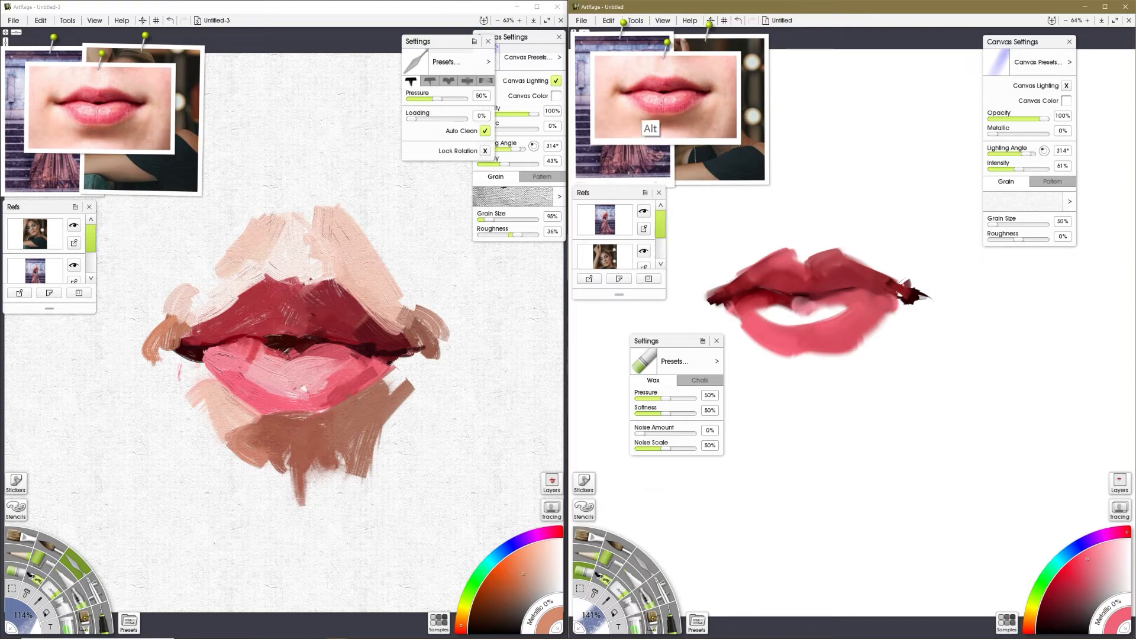
pyautogui.keyDown('alt'); pyautogui.click(644, 119); pyautogui.keyUp('alt')
pyautogui.moveTo(754, 309)
pyautogui.mouseDown()
pyautogui.moveTo(784, 307)
pyautogui.moveTo(777, 317)
pyautogui.moveTo(822, 319)
pyautogui.moveTo(801, 322)
pyautogui.moveTo(812, 324)
pyautogui.moveTo(850, 308)
pyautogui.mouseUp()
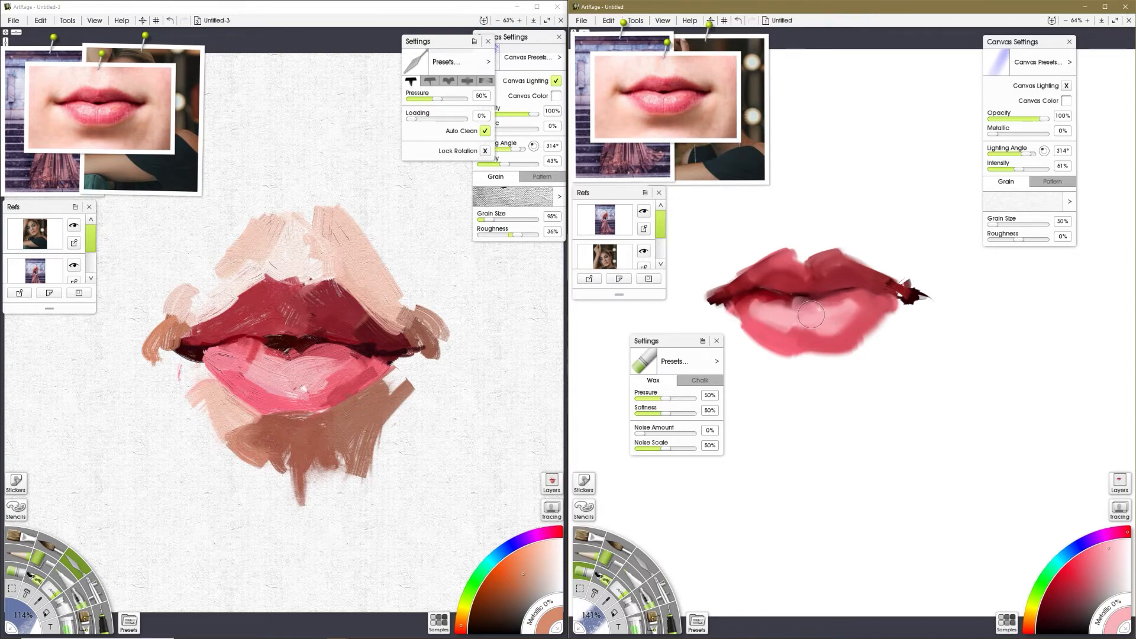
# Reduce the pastel size to 82% and darken the lip line and left corner with sampled dark maroon.
pyautogui.keyDown('alt'); pyautogui.click(643, 98); pyautogui.keyUp('alt')
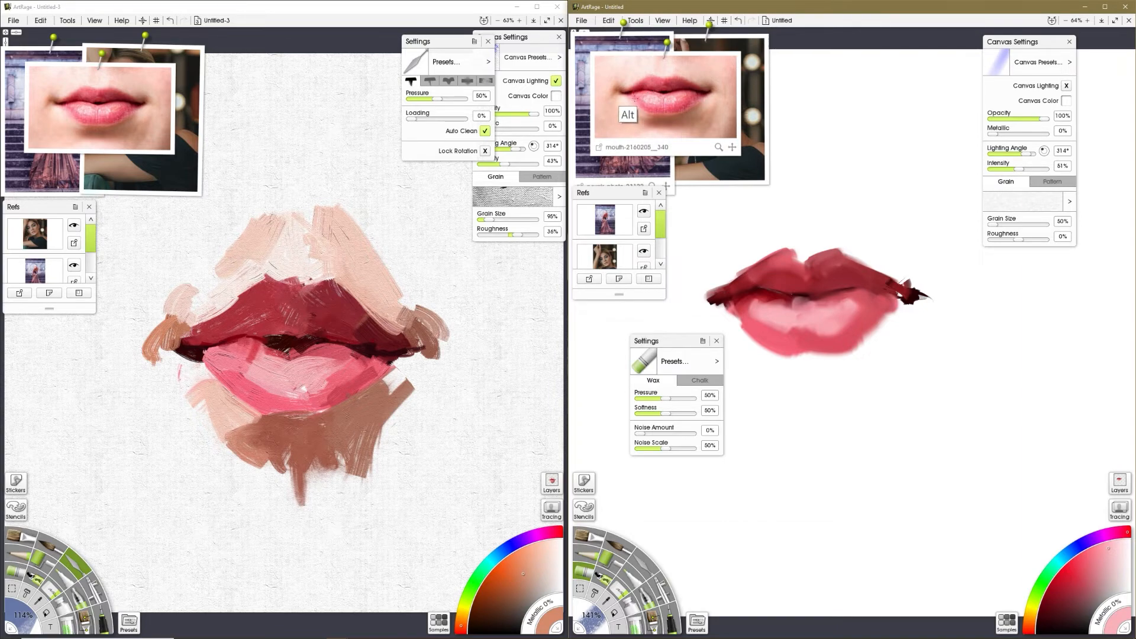
pyautogui.moveTo(715, 303); pyautogui.dragTo(749, 294)
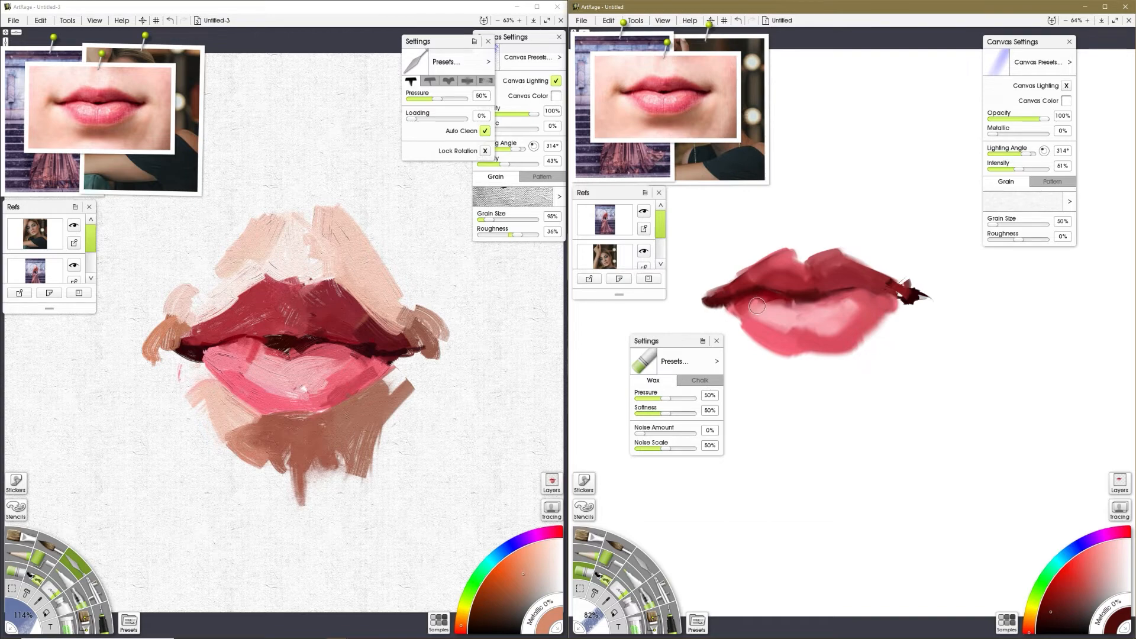
pyautogui.moveTo(804, 295); pyautogui.dragTo(865, 297)
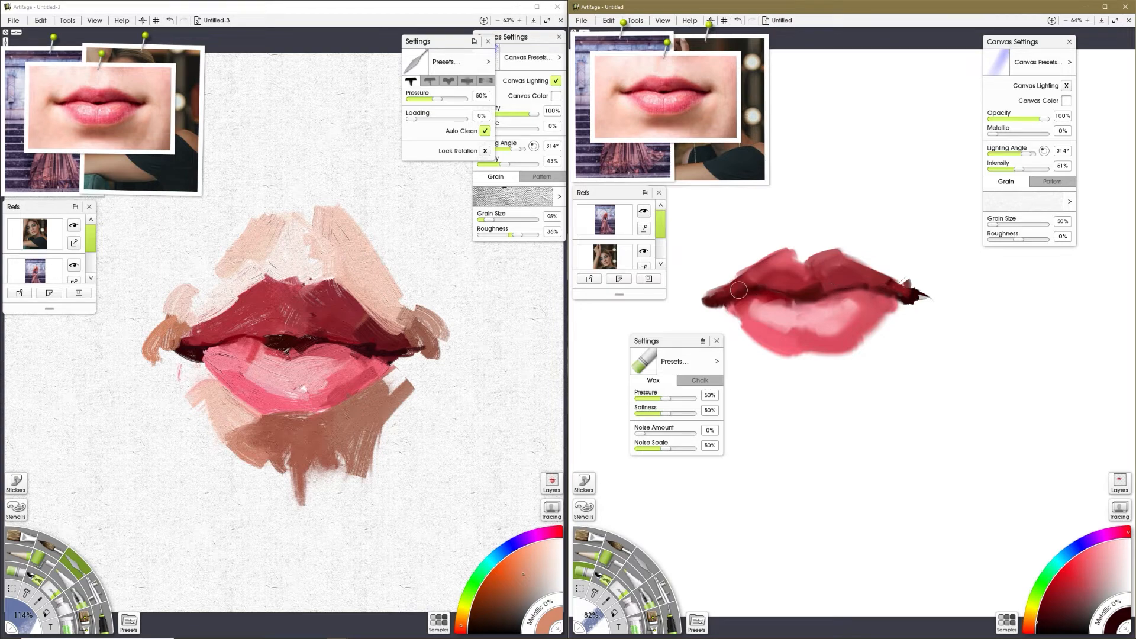
pyautogui.moveTo(708, 302); pyautogui.dragTo(741, 286)
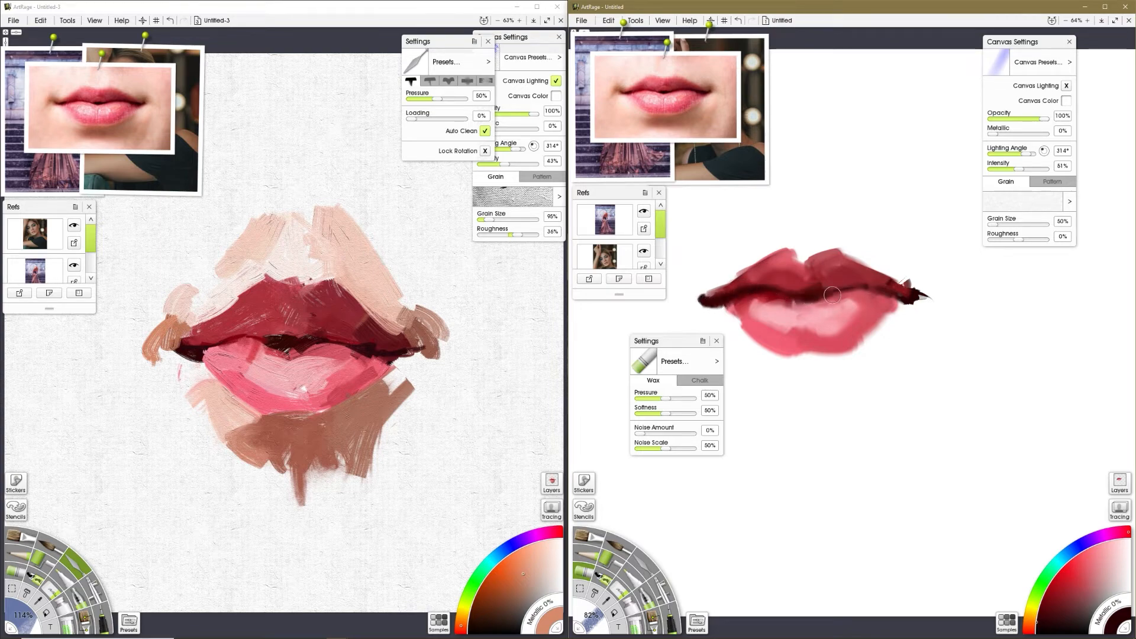
# Accent the centre of the lip line in near-black with the oil brush, undoing the last unwanted stroke.
pyautogui.click(583, 540)
pyautogui.moveTo(820, 292); pyautogui.dragTo(796, 299)
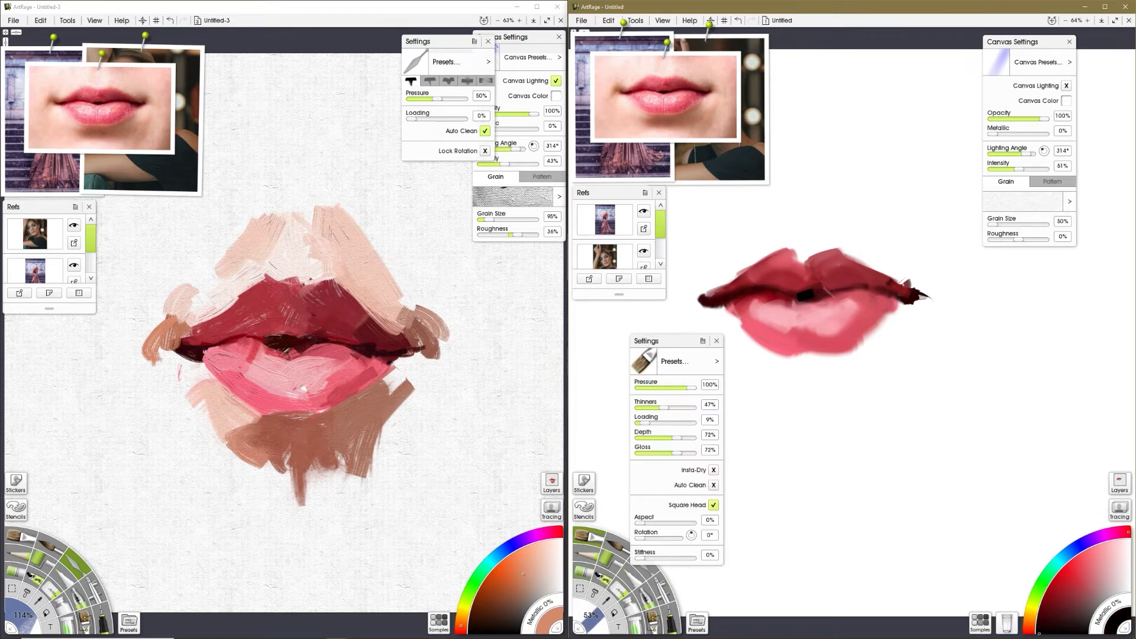
pyautogui.moveTo(818, 296)
pyautogui.mouseDown()
pyautogui.moveTo(860, 284)
pyautogui.moveTo(819, 293)
pyautogui.mouseUp()
pyautogui.hotkey('ctrl', 'z')
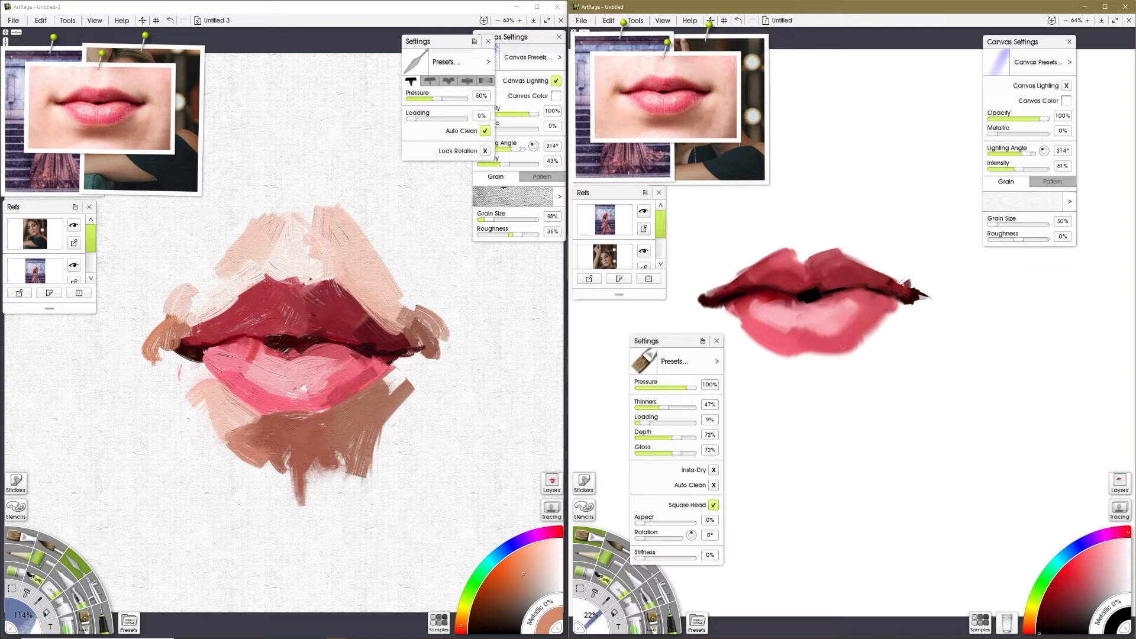
# Refine the lower lip's shading and lower-left edge with sampled pinks, using the oil brush at 22% size.
pyautogui.keyDown('alt'); pyautogui.click(679, 110); pyautogui.keyUp('alt')
pyautogui.keyDown('alt'); pyautogui.click(649, 108); pyautogui.keyUp('alt')
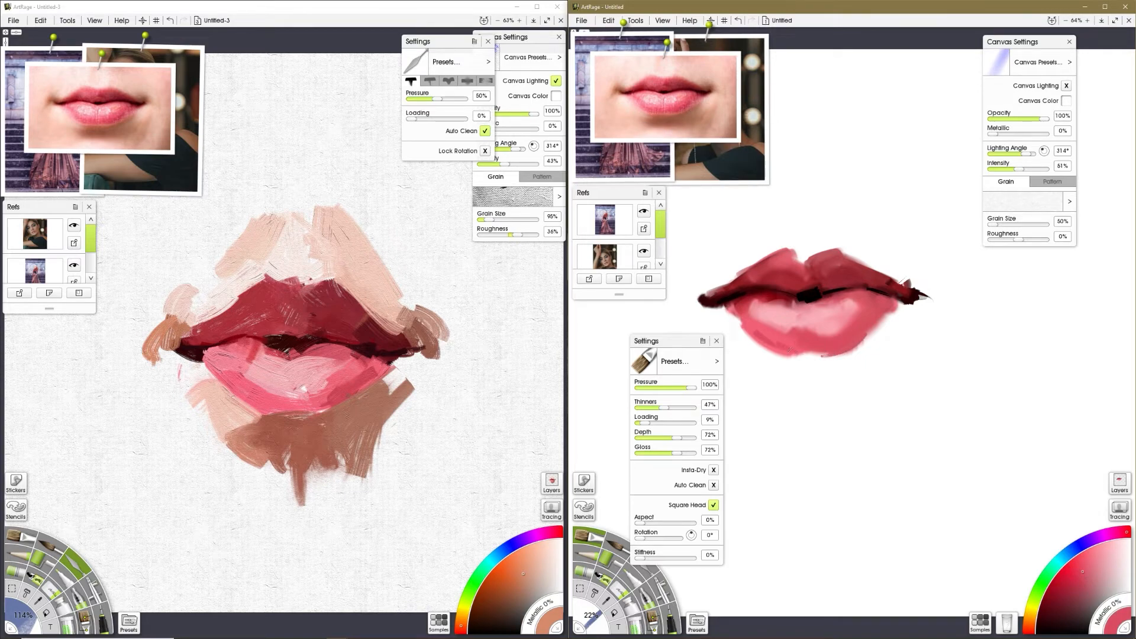
pyautogui.keyDown('alt'); pyautogui.click(651, 130); pyautogui.keyUp('alt')
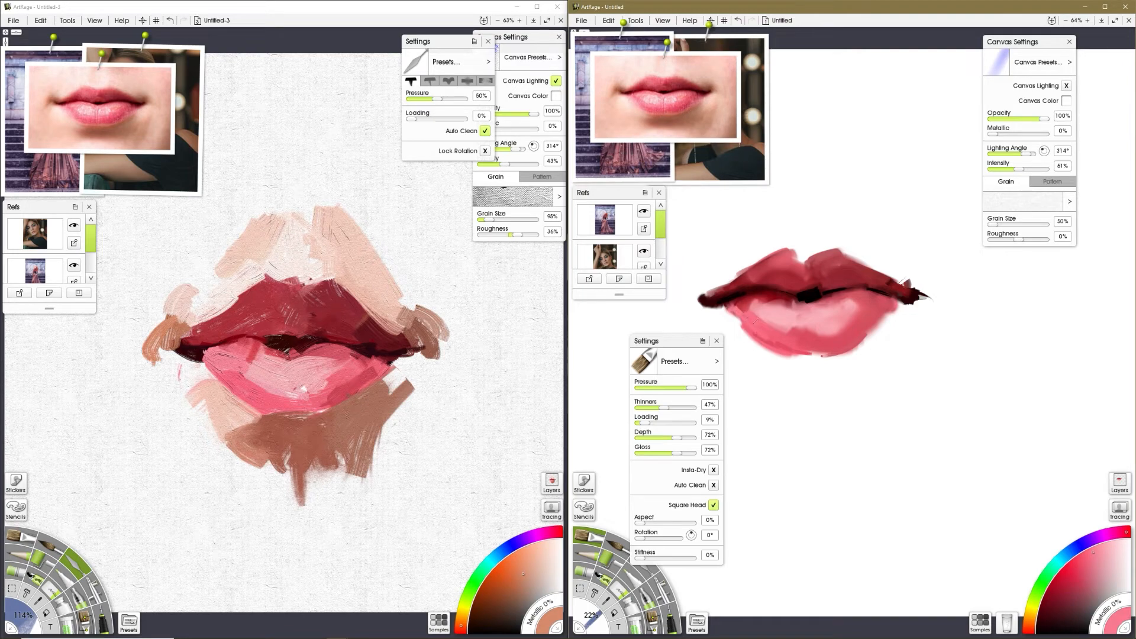
# Try a sampled pale pink oil stroke on the left side of the upper lip and undo it.
pyautogui.keyDown('alt'); pyautogui.click(657, 105); pyautogui.keyUp('alt')
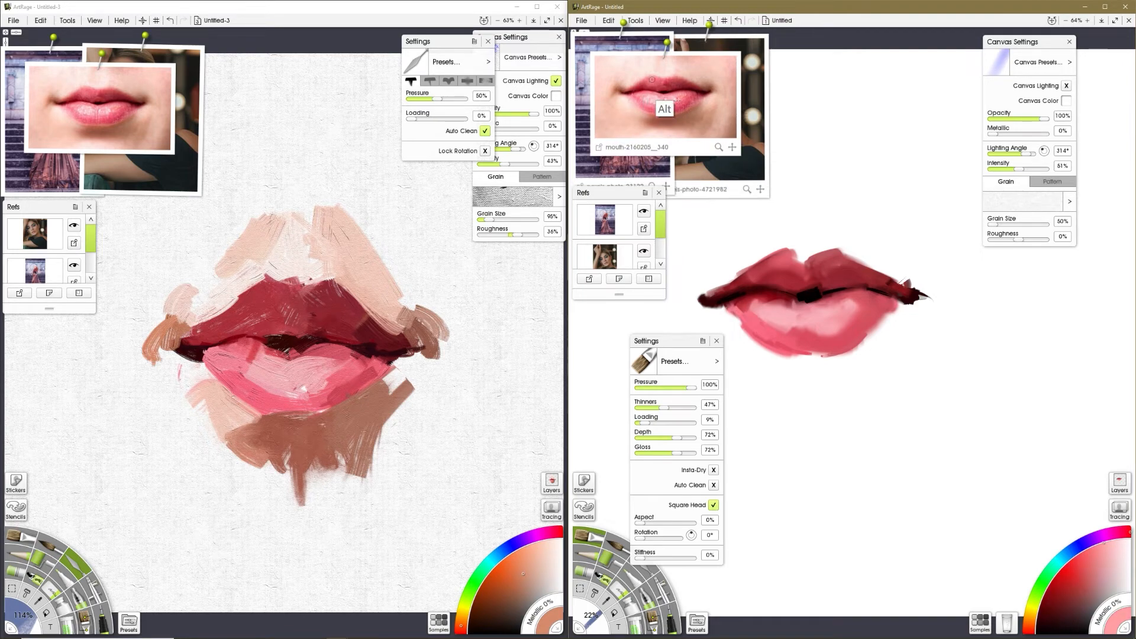
pyautogui.moveTo(769, 264); pyautogui.dragTo(747, 273)
pyautogui.hotkey('ctrl', 'z')
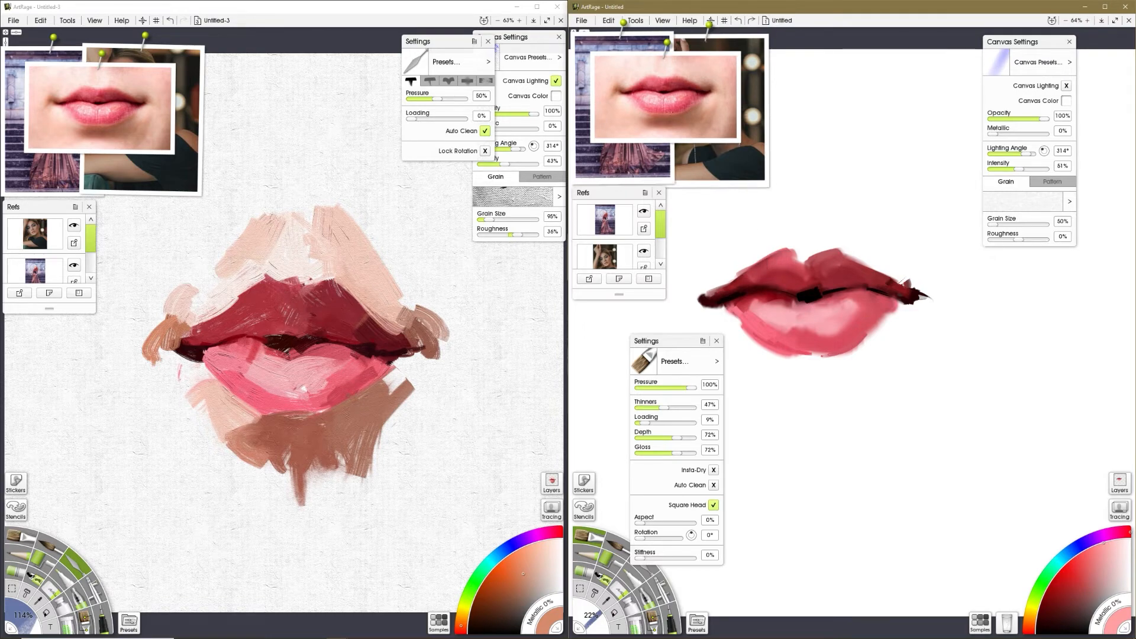
# Add small oil strokes in sampled reds to the upper lip and move the brush settings away from the painting.
pyautogui.keyDown('alt'); pyautogui.click(645, 108); pyautogui.keyUp('alt')
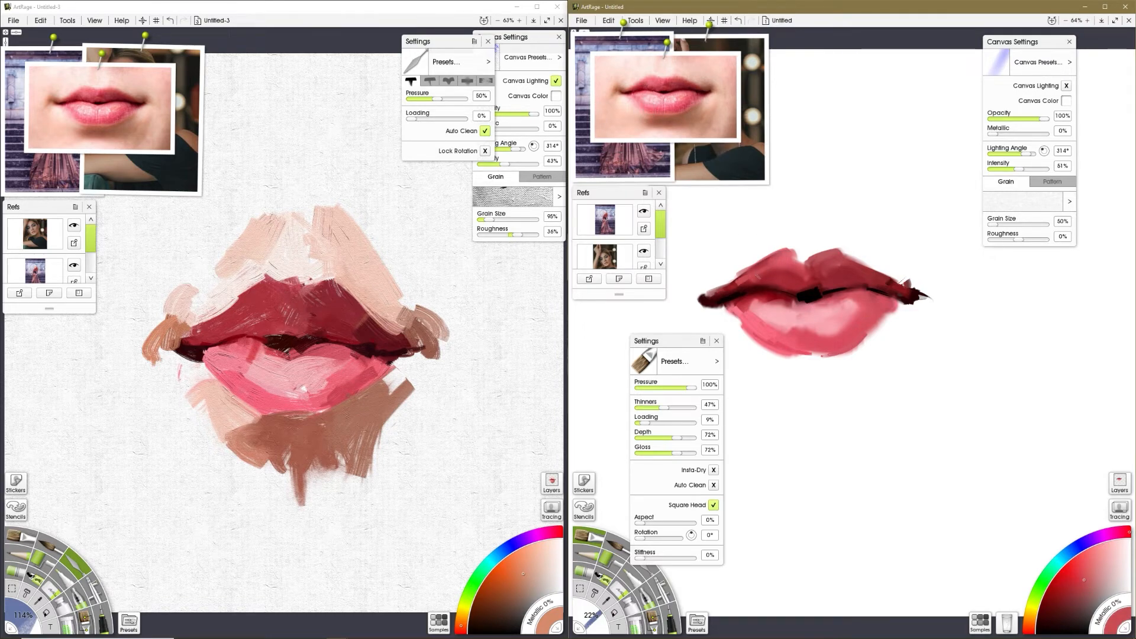
pyautogui.keyDown('alt'); pyautogui.click(641, 110); pyautogui.keyUp('alt')
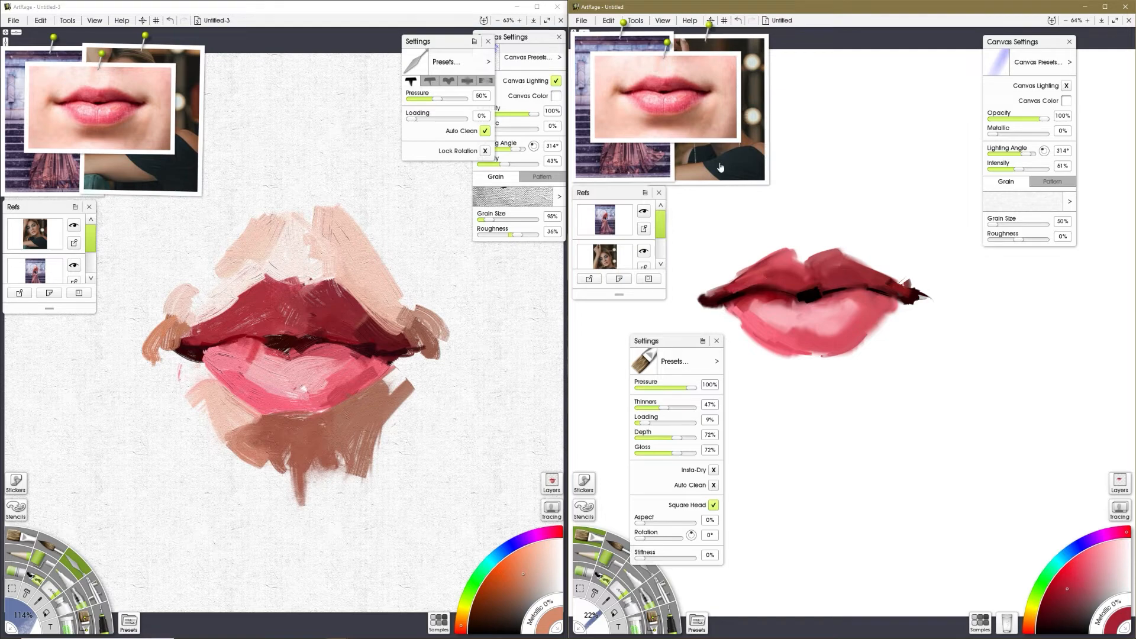
pyautogui.keyDown('alt'); pyautogui.click(687, 110); pyautogui.keyUp('alt')
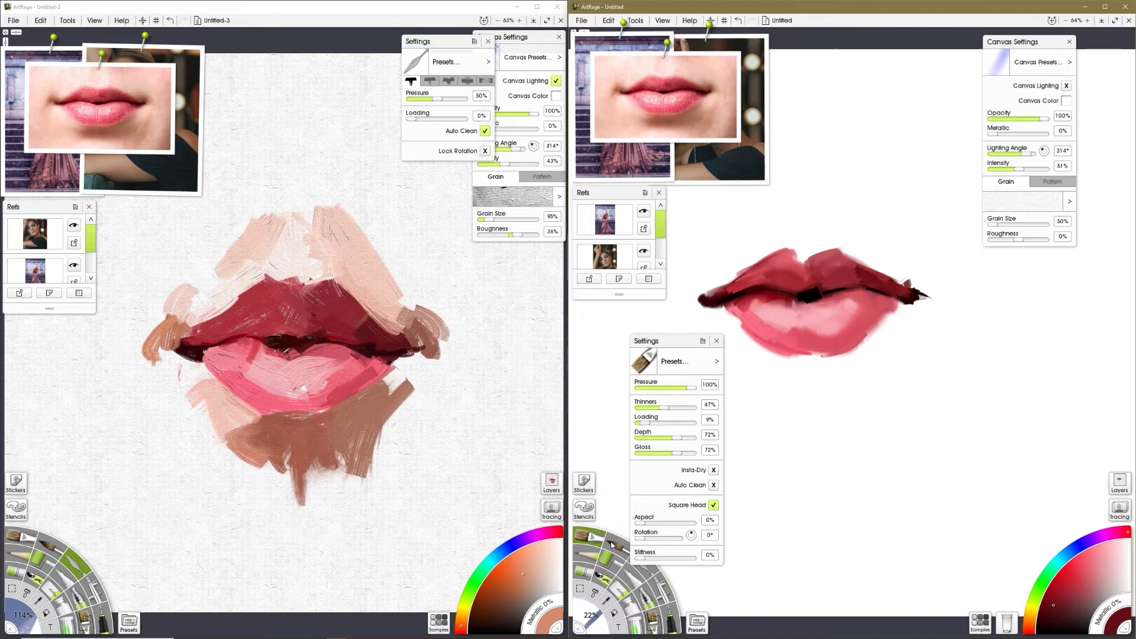
pyautogui.moveTo(670, 341)
pyautogui.mouseDown()
pyautogui.moveTo(622, 290)
pyautogui.moveTo(616, 237)
pyautogui.mouseUp()
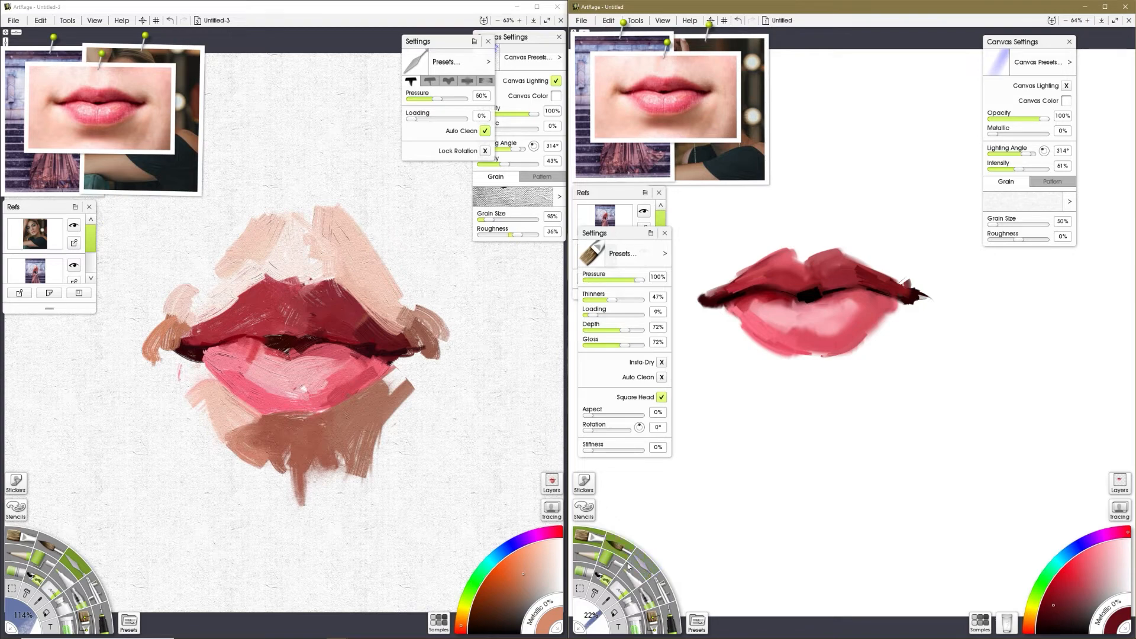
# Soften the dark accent at the centre of the lip line on the smooth canvas with the palette knife.
pyautogui.click(643, 571)
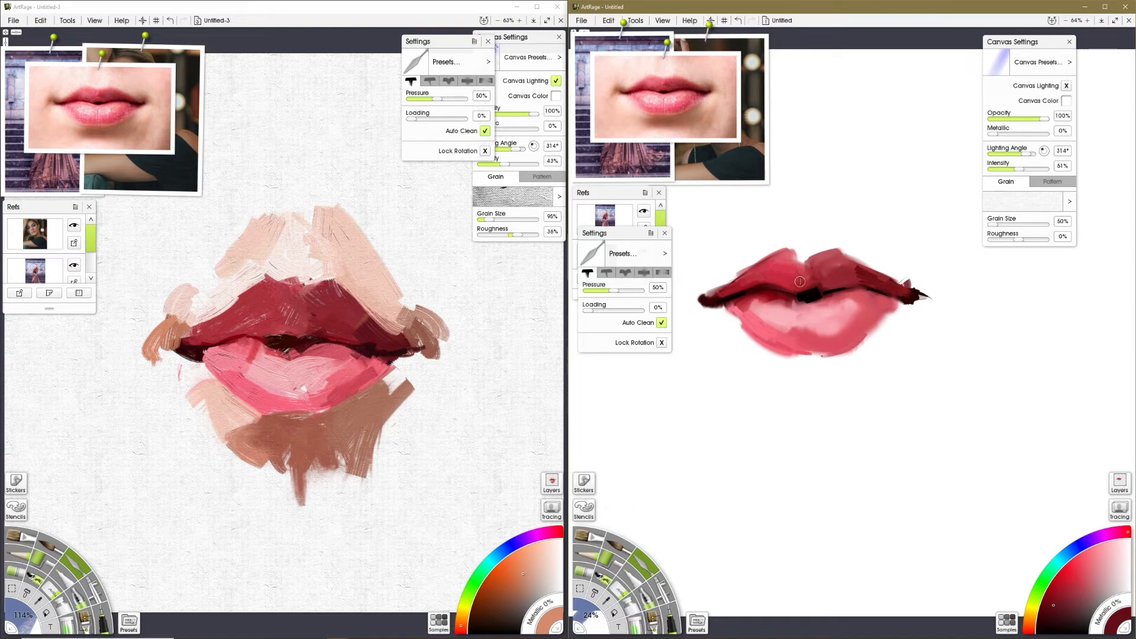
pyautogui.moveTo(798, 291); pyautogui.dragTo(802, 293)
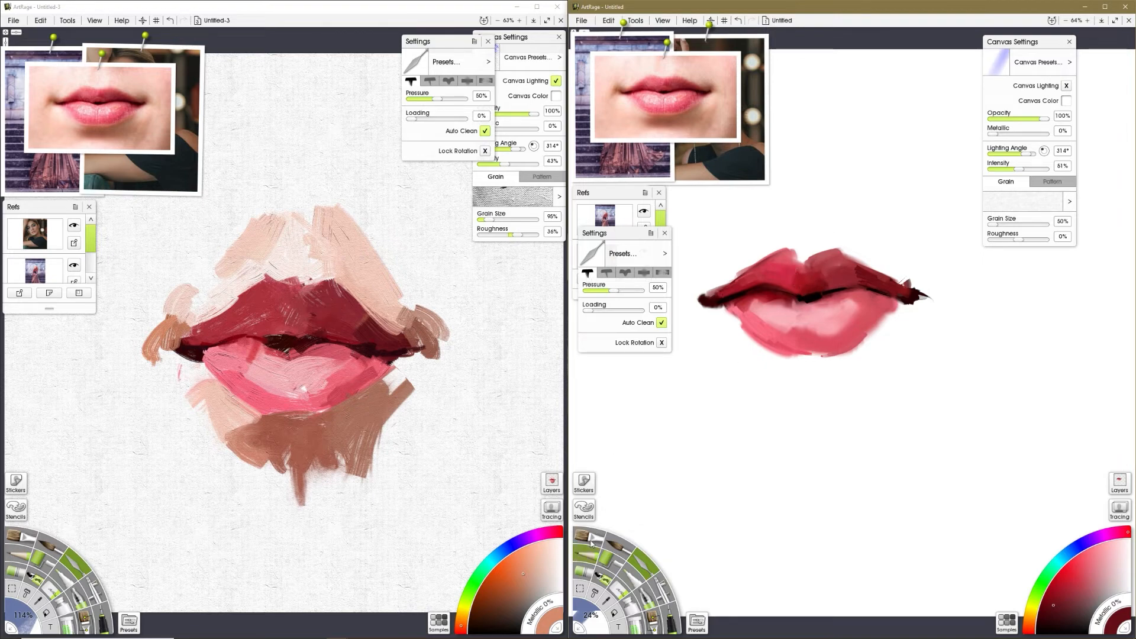
# Dab overlapping dark red, pale pink and mid pink pastel swatches below the smooth-canvas lips and blend them with the palette knife.
pyautogui.click(585, 576)
pyautogui.moveTo(748, 444)
pyautogui.mouseDown()
pyautogui.moveTo(804, 438)
pyautogui.moveTo(738, 432)
pyautogui.mouseUp()
pyautogui.hotkey('ctrl', 'z')
pyautogui.hotkey('ctrl', 'z')
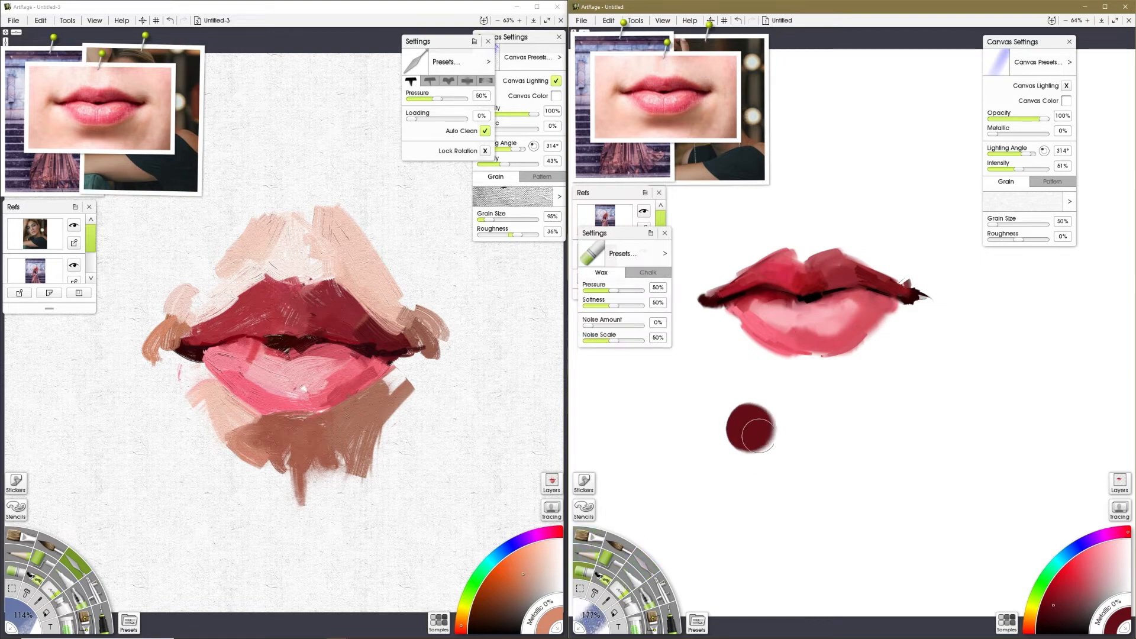
pyautogui.keyDown('alt'); pyautogui.click(835, 321); pyautogui.keyUp('alt')
pyautogui.moveTo(794, 429)
pyautogui.mouseDown()
pyautogui.moveTo(798, 418)
pyautogui.moveTo(809, 434)
pyautogui.mouseUp()
pyautogui.keyDown('alt'); pyautogui.click(800, 355); pyautogui.keyUp('alt')
pyautogui.moveTo(762, 410)
pyautogui.mouseDown()
pyautogui.moveTo(777, 404)
pyautogui.moveTo(769, 390)
pyautogui.moveTo(773, 403)
pyautogui.mouseUp()
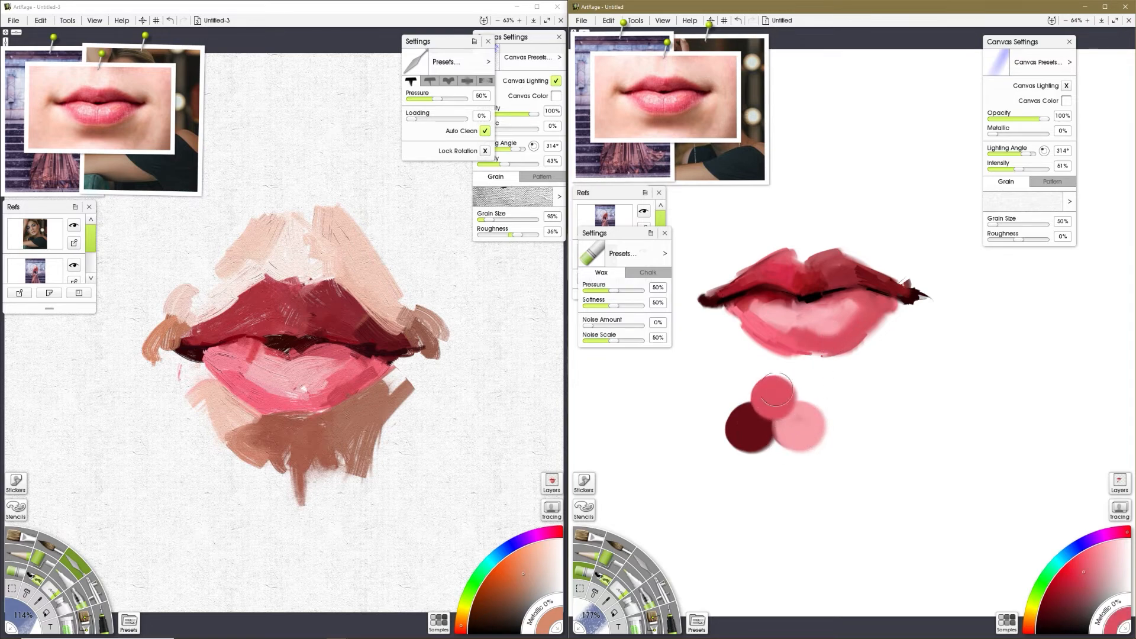
pyautogui.click(639, 564)
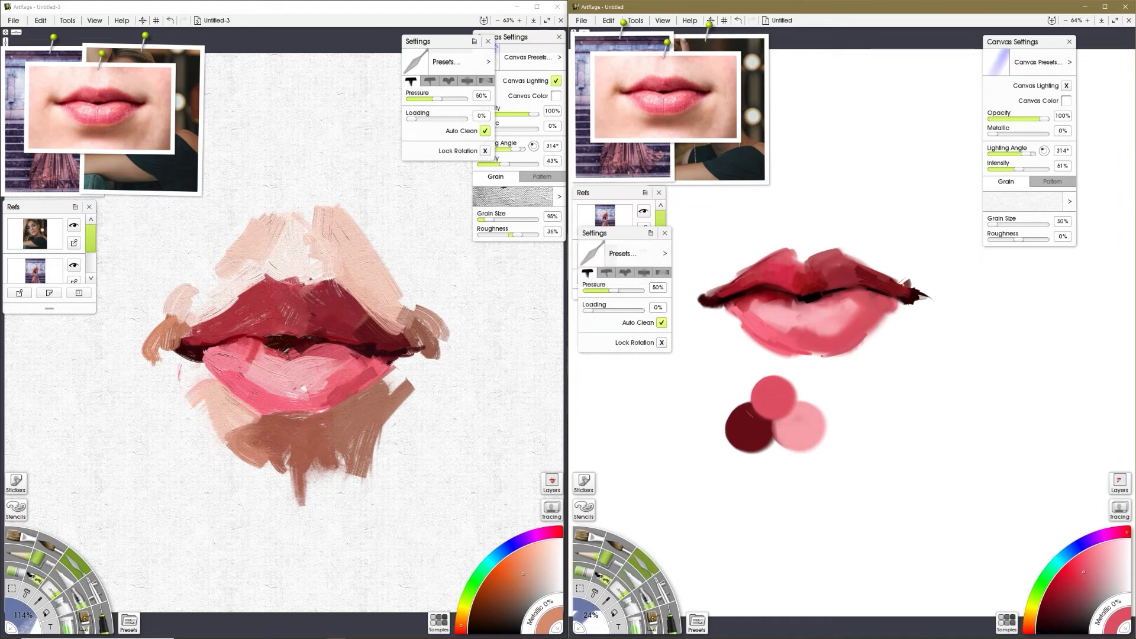
pyautogui.moveTo(758, 419); pyautogui.dragTo(778, 442)
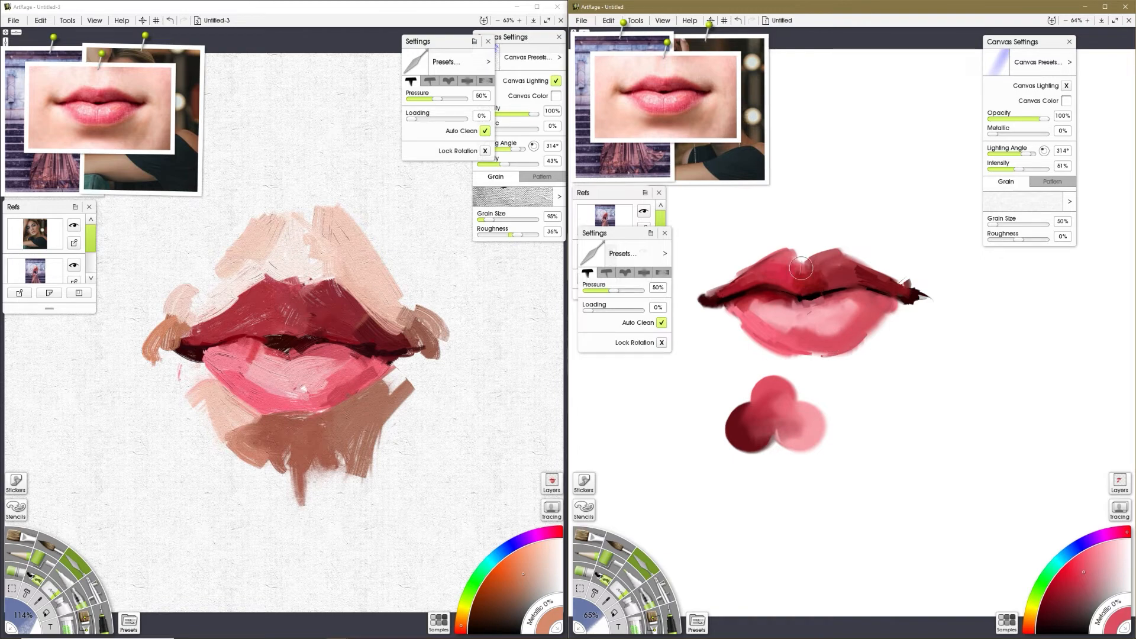
# Paint a mid pink pastel swatch below the right lip corner, add sampled pale pink around it and blend with the palette knife.
pyautogui.click(586, 573)
pyautogui.moveTo(947, 405)
pyautogui.mouseDown()
pyautogui.moveTo(954, 413)
pyautogui.moveTo(938, 413)
pyautogui.mouseUp()
pyautogui.click(645, 567)
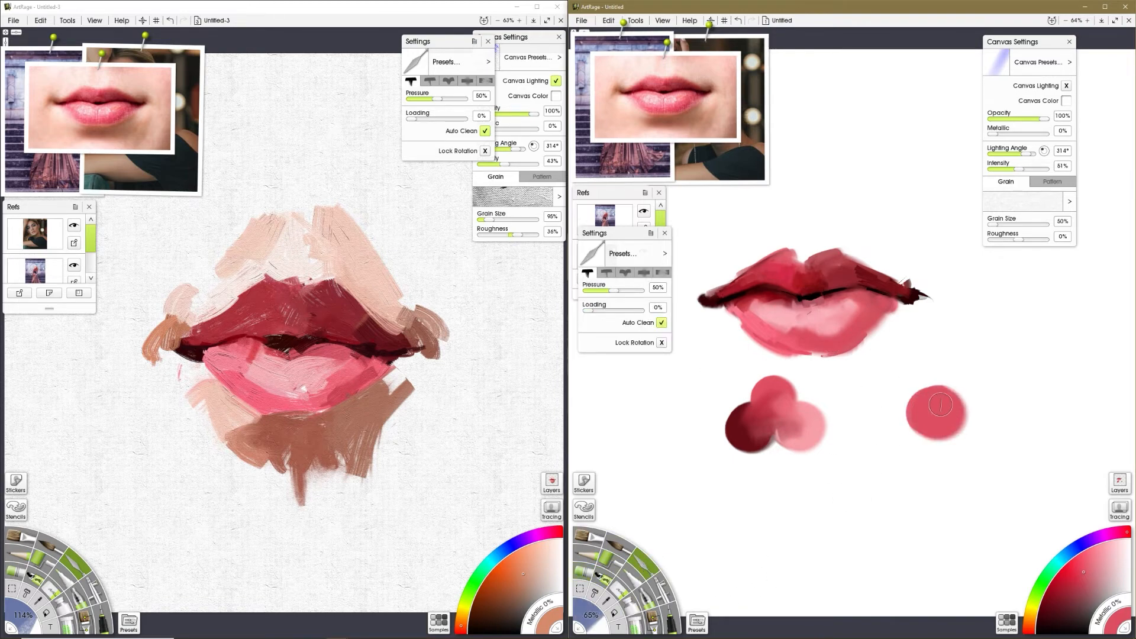
pyautogui.keyDown('alt'); pyautogui.click(785, 342); pyautogui.keyUp('alt')
pyautogui.click(582, 573)
pyautogui.moveTo(900, 401)
pyautogui.mouseDown()
pyautogui.moveTo(921, 382)
pyautogui.moveTo(961, 400)
pyautogui.moveTo(952, 385)
pyautogui.moveTo(921, 426)
pyautogui.mouseUp()
pyautogui.click(645, 564)
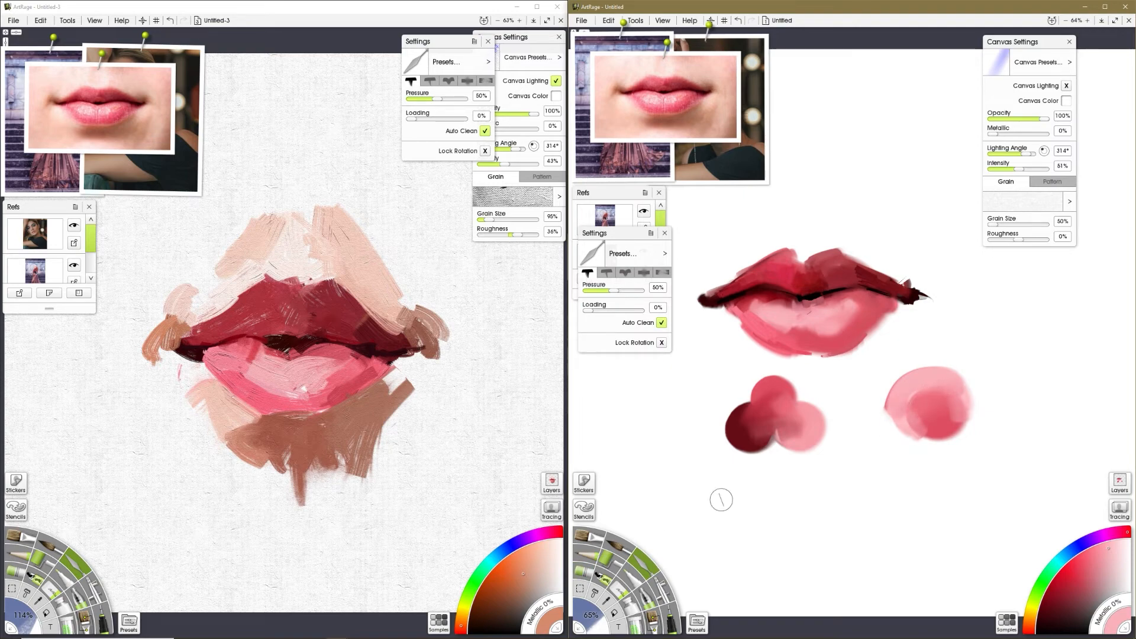
# Paint a curved black stroke along the pink swatch's left edge and blend it with the palette knife.
pyautogui.click(592, 561)
pyautogui.moveTo(889, 408)
pyautogui.mouseDown()
pyautogui.moveTo(916, 368)
pyautogui.moveTo(887, 401)
pyautogui.moveTo(900, 379)
pyautogui.moveTo(894, 430)
pyautogui.moveTo(915, 369)
pyautogui.moveTo(884, 423)
pyautogui.moveTo(895, 398)
pyautogui.mouseUp()
pyautogui.click(639, 565)
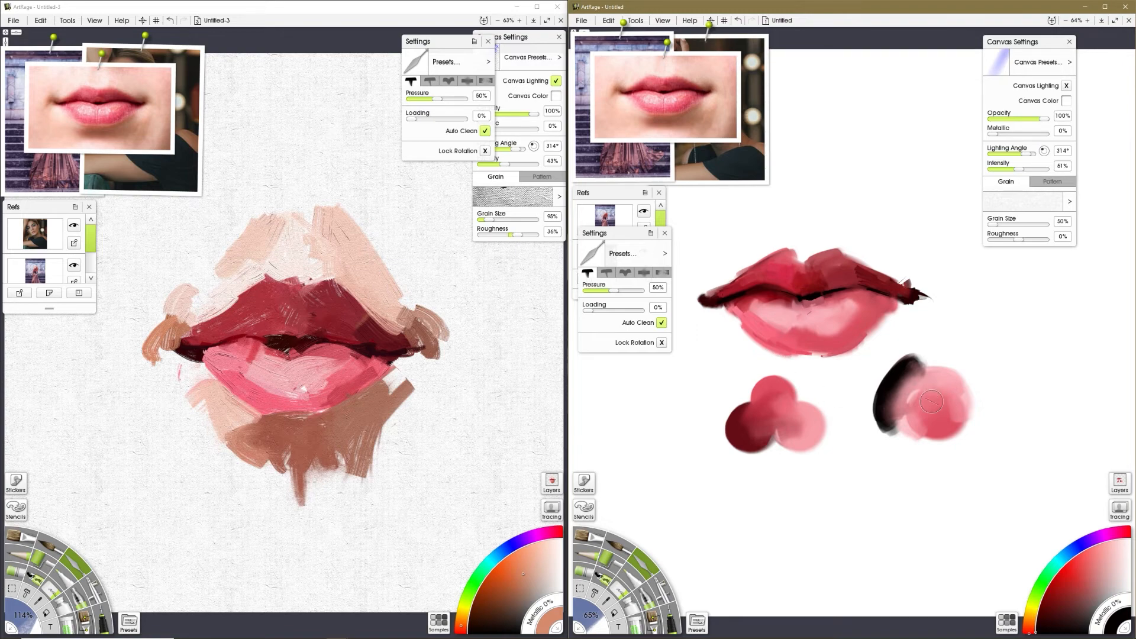
# Paint a broad horizontal black pastel band beneath the colour swatches and switch to the palette knife.
pyautogui.click(583, 574)
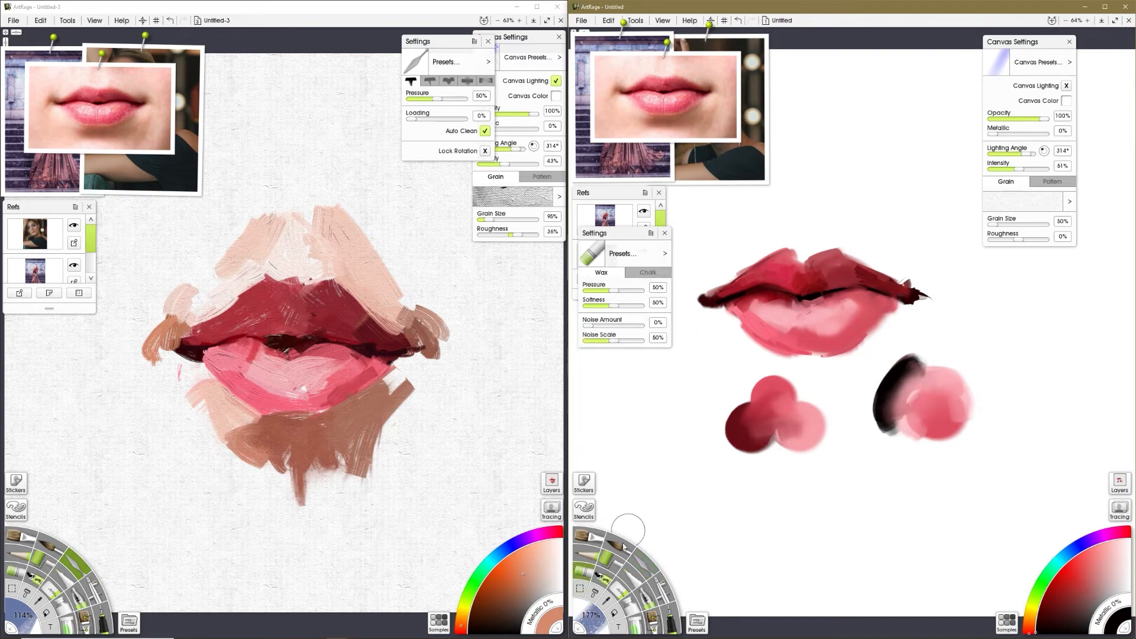
pyautogui.moveTo(677, 483)
pyautogui.mouseDown()
pyautogui.moveTo(971, 483)
pyautogui.moveTo(728, 506)
pyautogui.mouseUp()
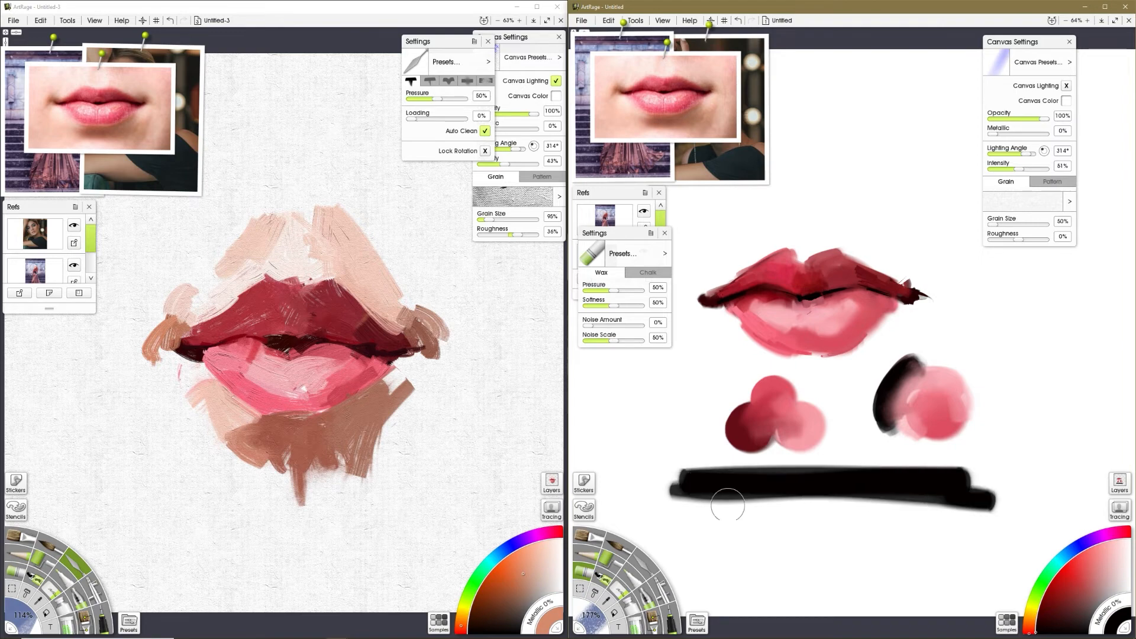
pyautogui.click(641, 563)
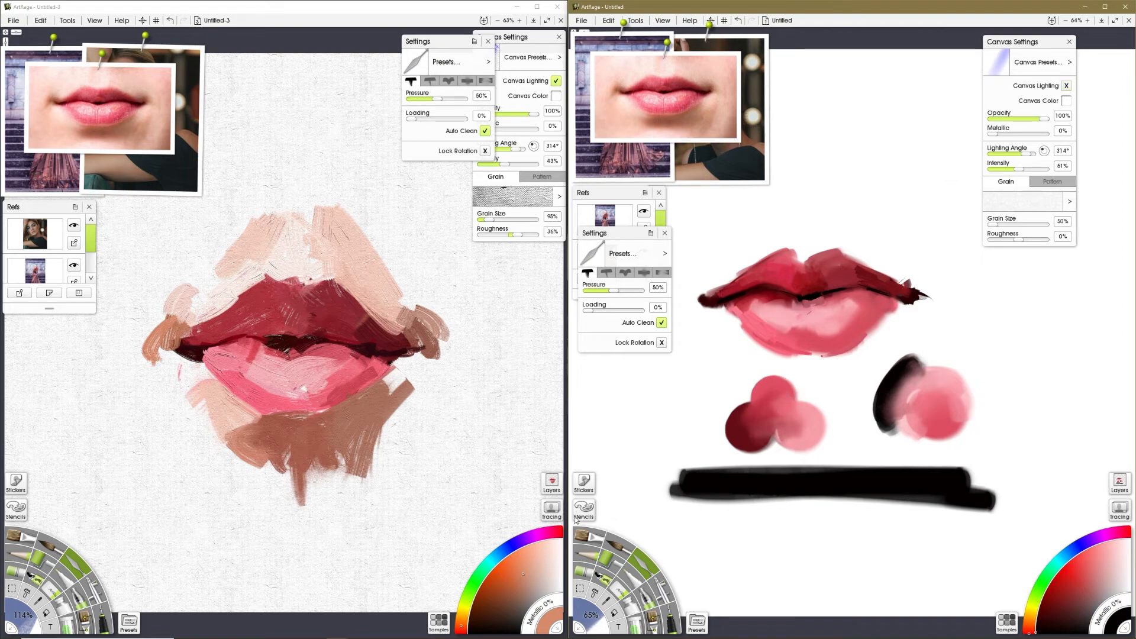
# Remove and re-add Size under the pastel's pen pressure stylus properties, and paint varied black test strokes above the lips.
pyautogui.click(583, 573)
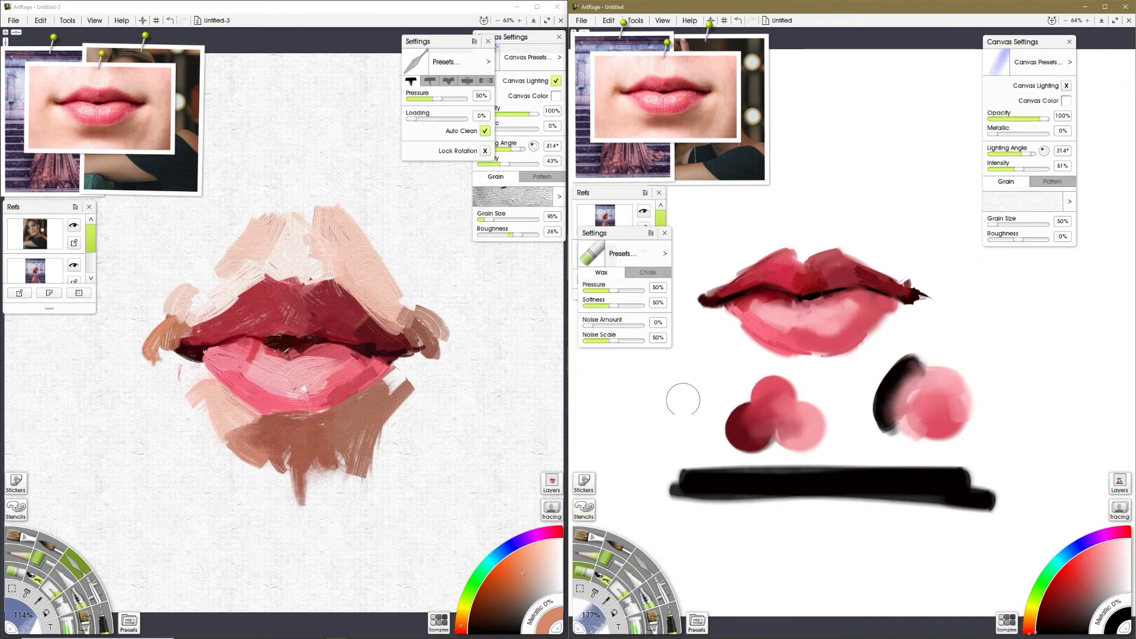
pyautogui.click(651, 234)
pyautogui.click(701, 233)
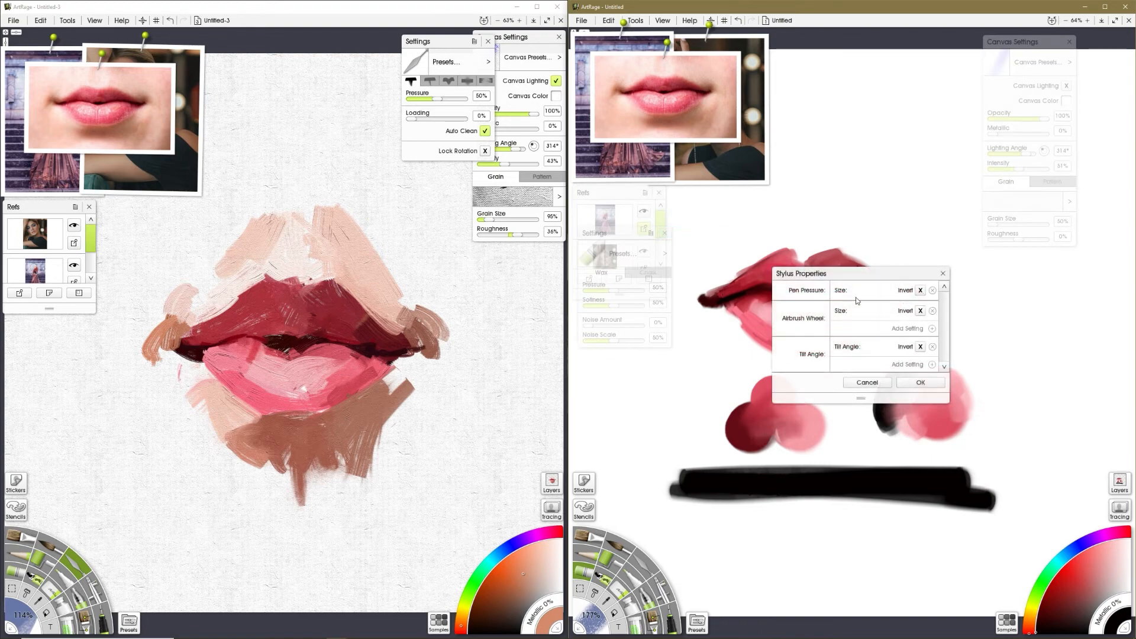
pyautogui.click(933, 290)
pyautogui.click(916, 290)
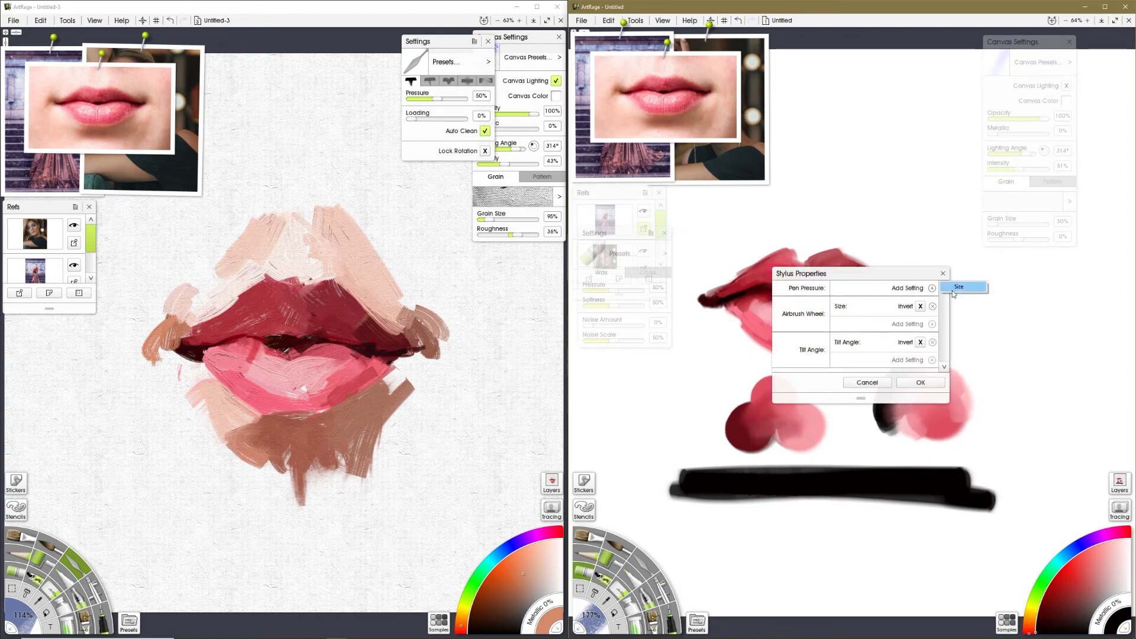
pyautogui.click(956, 287)
pyautogui.click(916, 383)
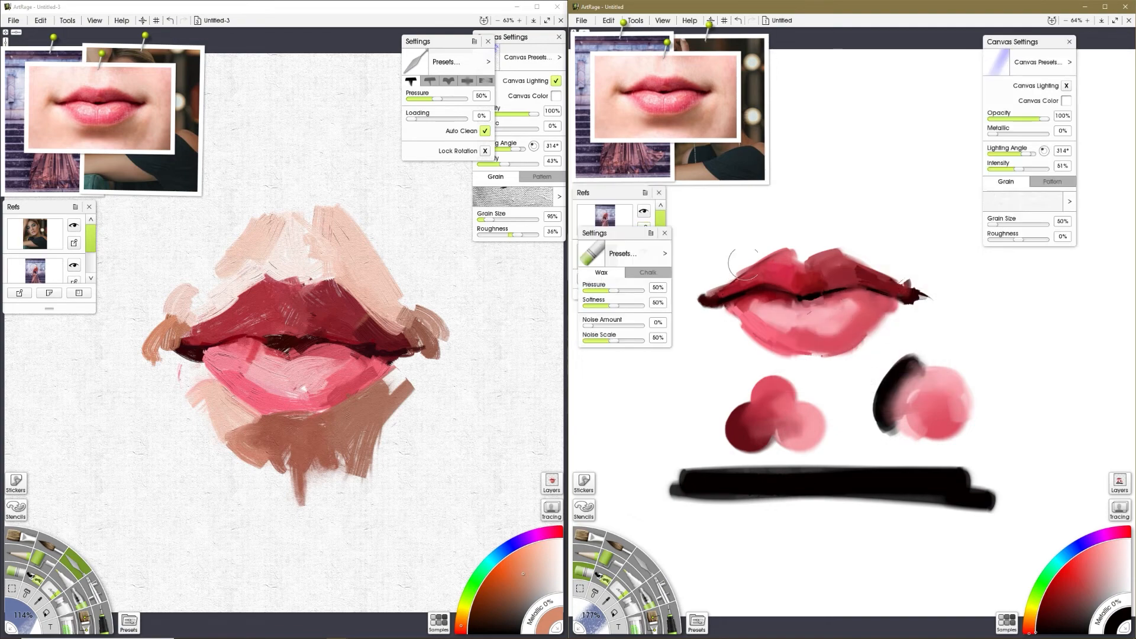
pyautogui.moveTo(759, 219)
pyautogui.mouseDown()
pyautogui.moveTo(868, 205)
pyautogui.moveTo(756, 216)
pyautogui.moveTo(881, 227)
pyautogui.moveTo(953, 290)
pyautogui.moveTo(978, 296)
pyautogui.mouseUp()
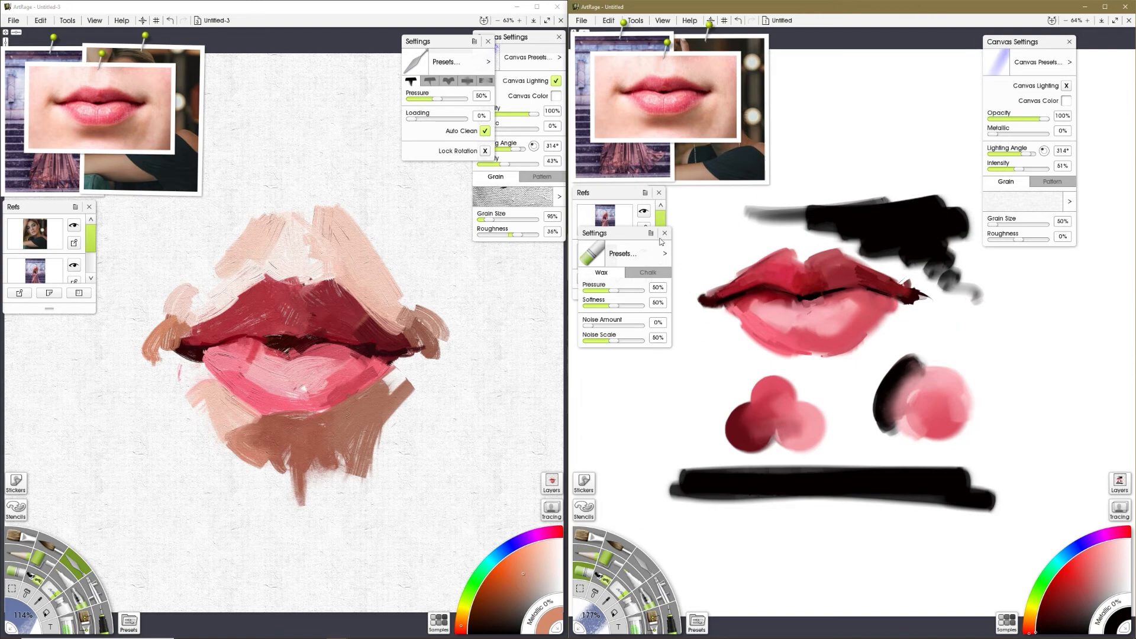
# Remove Size from the pastel's pen pressure stylus properties and paint black test strokes to the right of the lips.
pyautogui.click(651, 233)
pyautogui.click(681, 232)
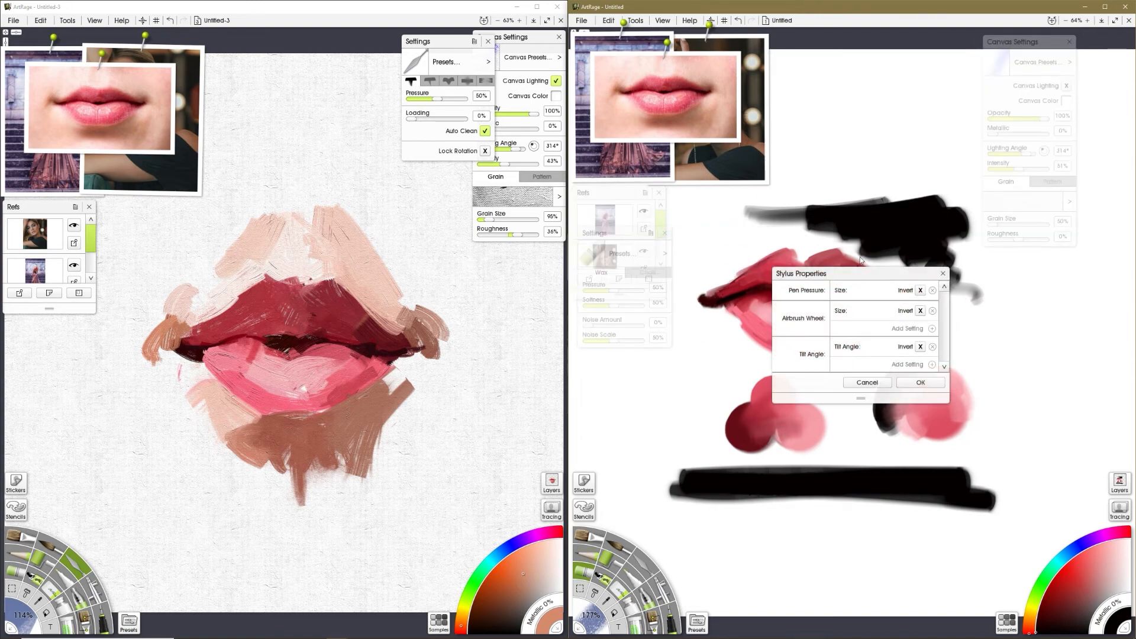
pyautogui.click(921, 382)
pyautogui.moveTo(1001, 339)
pyautogui.mouseDown()
pyautogui.moveTo(1069, 337)
pyautogui.moveTo(1036, 326)
pyautogui.moveTo(1048, 278)
pyautogui.moveTo(1063, 343)
pyautogui.moveTo(994, 355)
pyautogui.moveTo(1059, 392)
pyautogui.mouseUp()
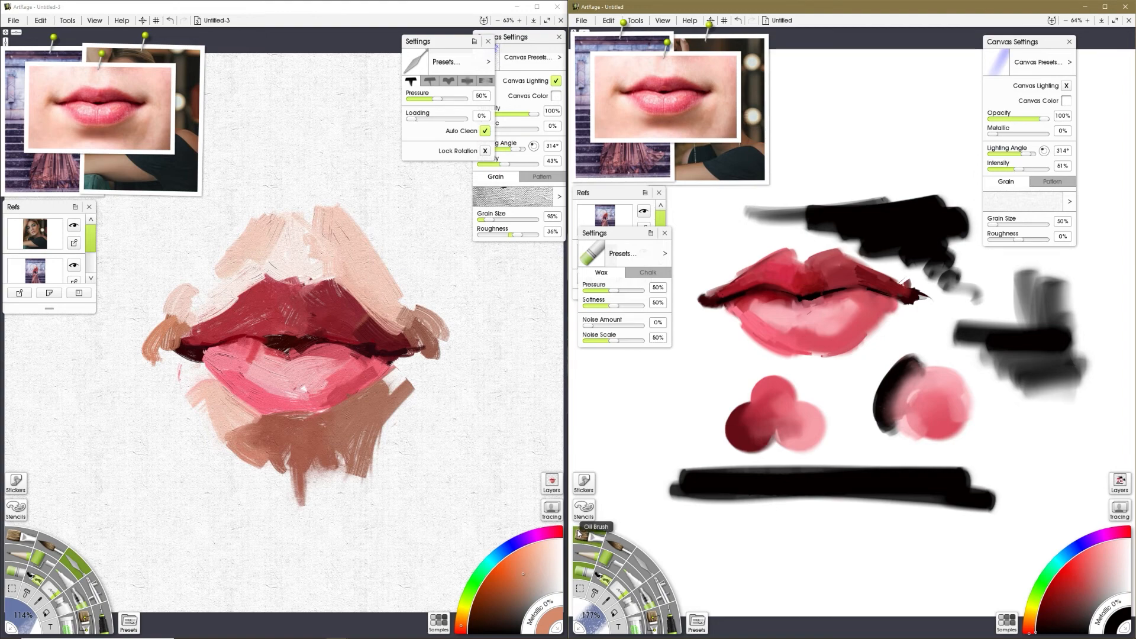
# Add Size back to the pastel's pen pressure stylus properties.
pyautogui.click(651, 234)
pyautogui.click(703, 235)
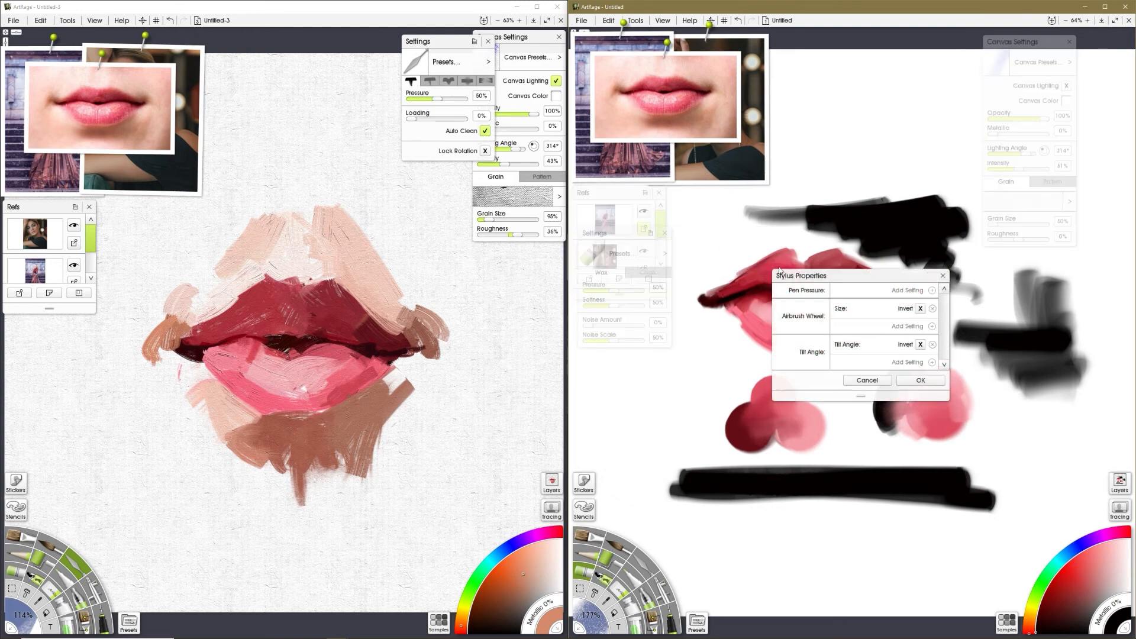
pyautogui.click(931, 291)
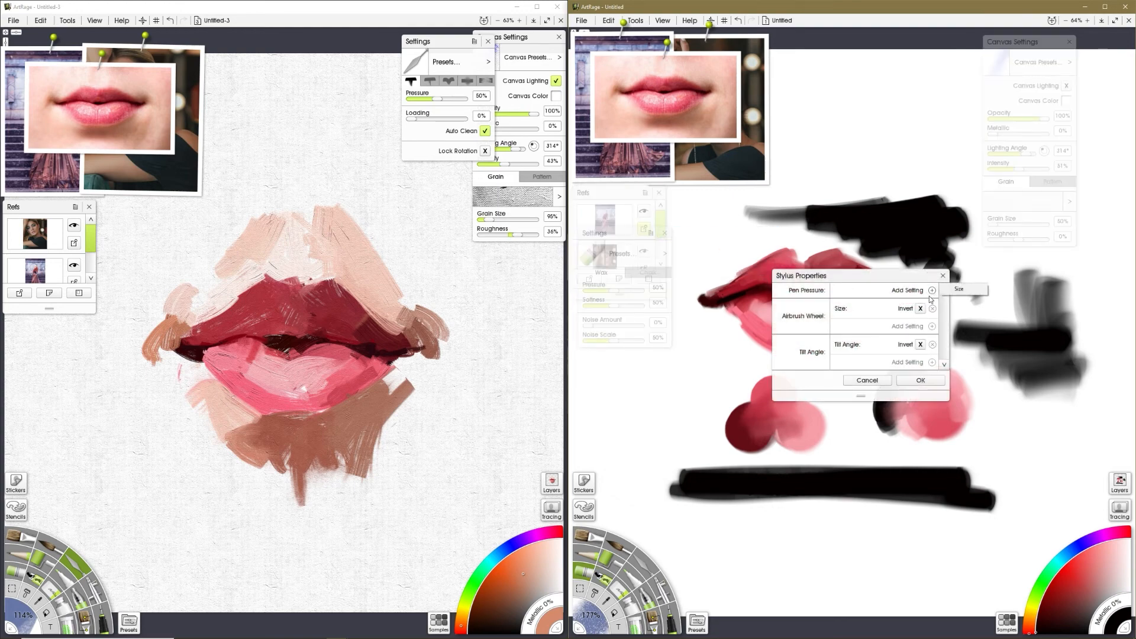
pyautogui.click(959, 289)
pyautogui.click(921, 379)
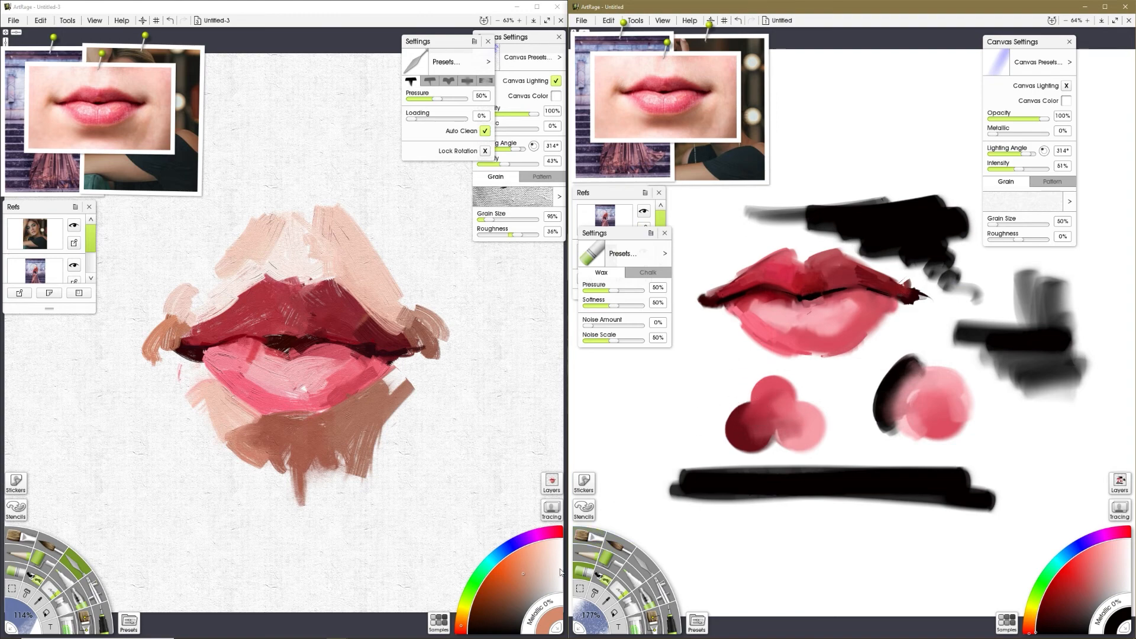
# Draw a long curved Hard Shader pencil stroke at 486% size on the smooth canvas and another on the textured canvas.
pyautogui.click(597, 555)
pyautogui.moveTo(607, 430)
pyautogui.mouseDown()
pyautogui.moveTo(888, 549)
pyautogui.moveTo(918, 536)
pyautogui.mouseUp()
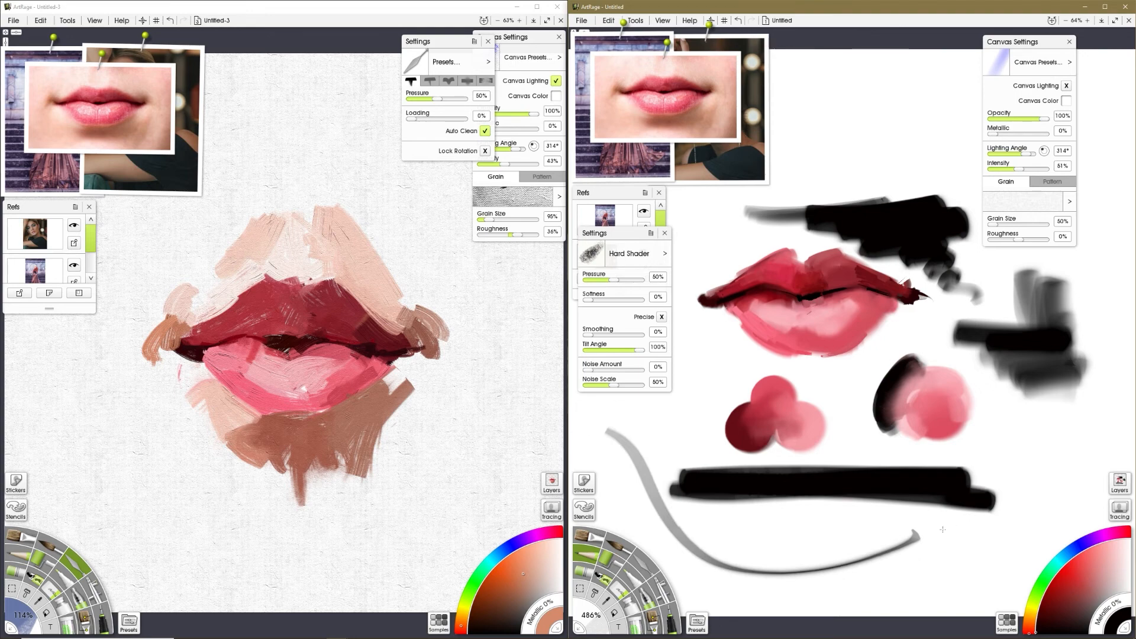
pyautogui.click(18, 557)
pyautogui.moveTo(37, 399)
pyautogui.mouseDown()
pyautogui.moveTo(134, 444)
pyautogui.moveTo(419, 517)
pyautogui.mouseUp()
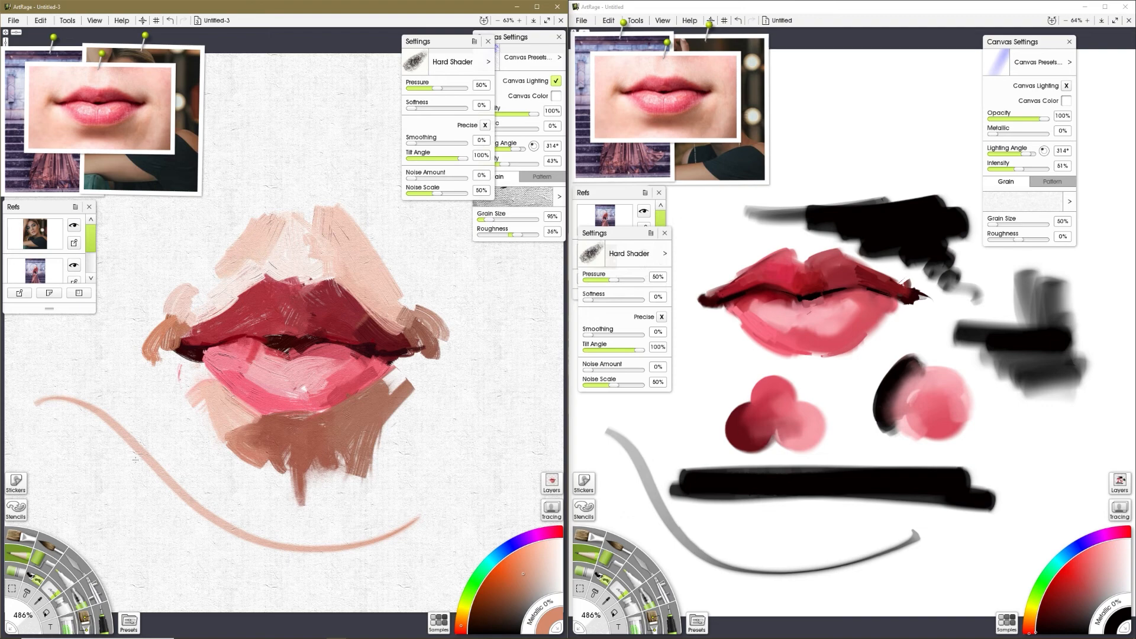
# Refine the lip line and the right half of the smooth-canvas upper lip with Hard Shader strokes in sampled reds.
pyautogui.keyDown('alt'); pyautogui.click(735, 296); pyautogui.keyUp('alt')
pyautogui.moveTo(739, 303); pyautogui.dragTo(754, 294)
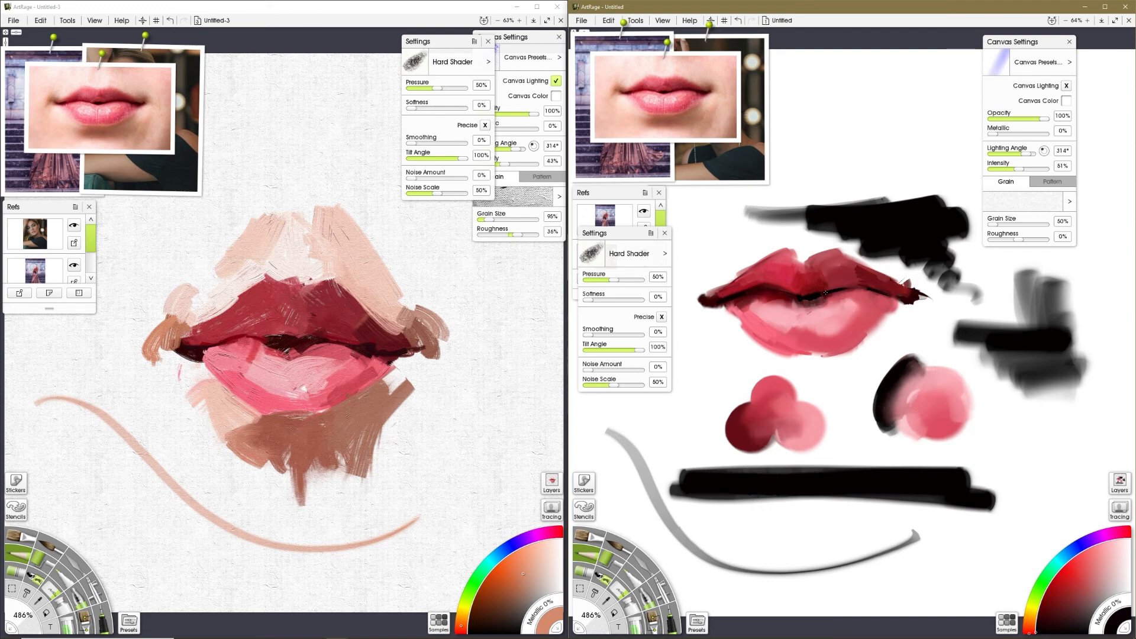
pyautogui.keyDown('alt'); pyautogui.click(762, 322); pyautogui.keyUp('alt')
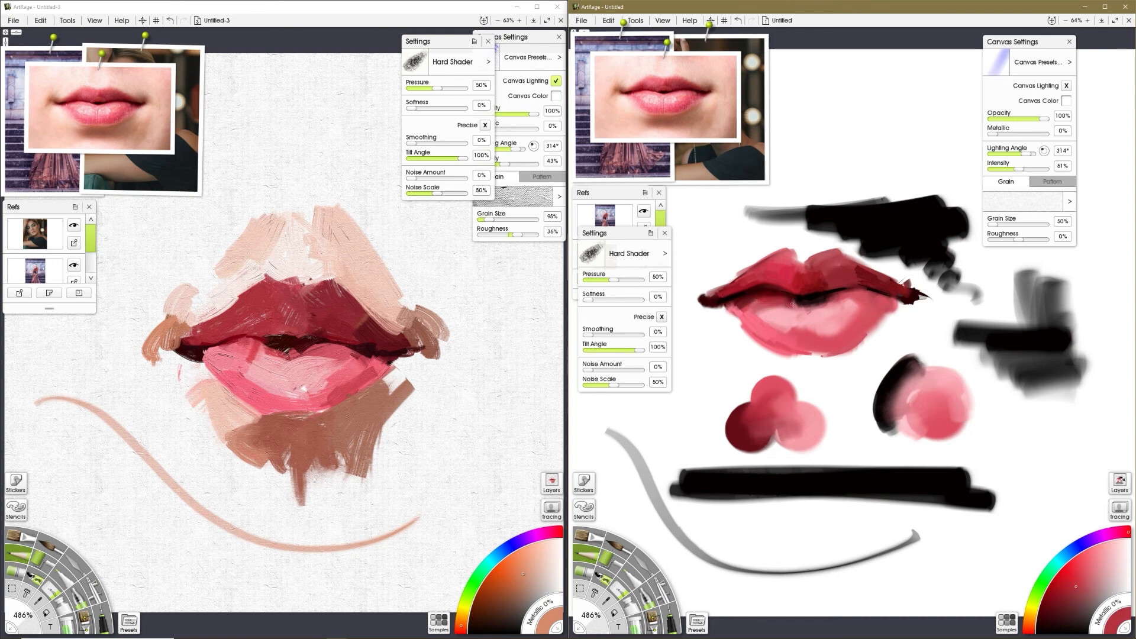
pyautogui.keyDown('alt'); pyautogui.click(875, 278); pyautogui.keyUp('alt')
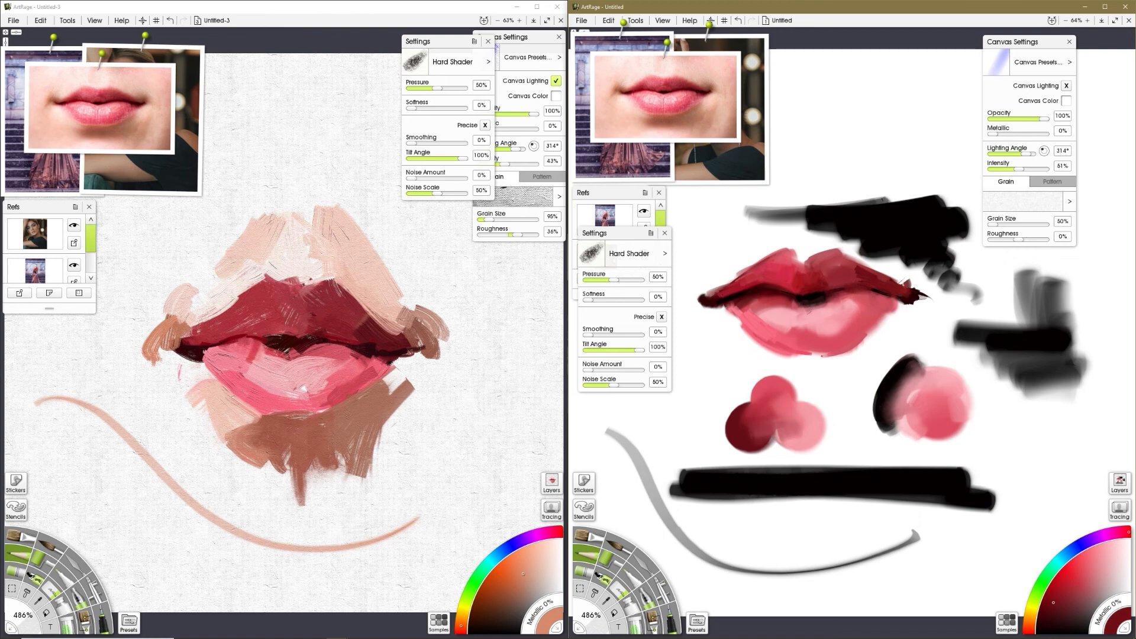
pyautogui.keyDown('alt'); pyautogui.click(814, 298); pyautogui.keyUp('alt')
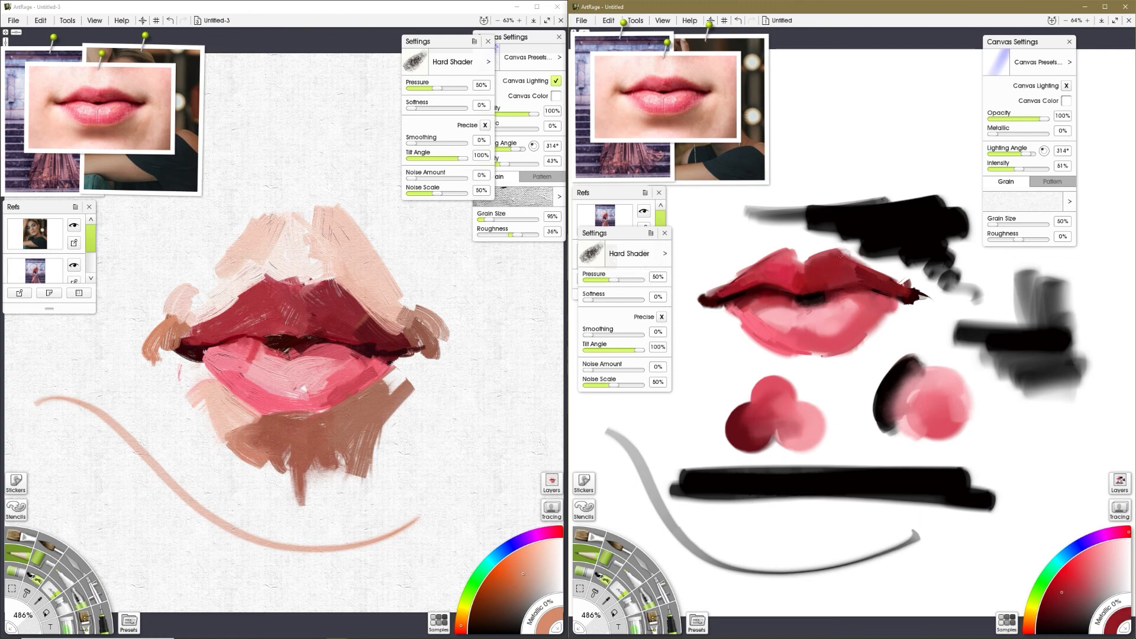
pyautogui.keyDown('alt'); pyautogui.click(869, 276); pyautogui.keyUp('alt')
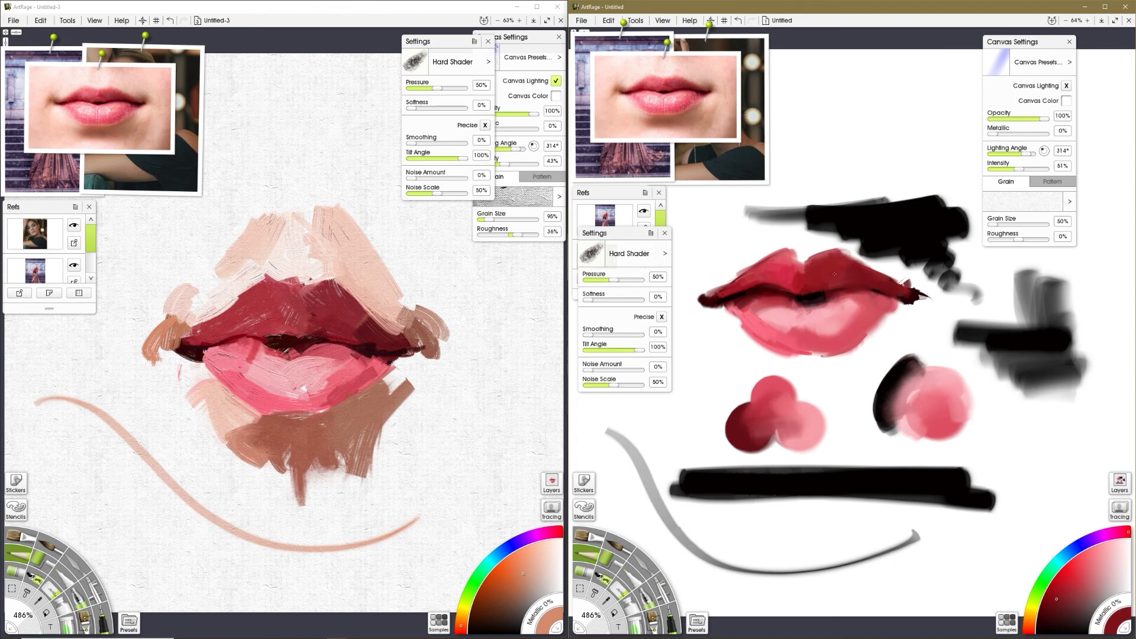
# Lighten the left half of the upper lip with sampled pinks and add sampled dark red pencil detail to the lip line's centre.
pyautogui.keyDown('alt'); pyautogui.click(727, 318); pyautogui.keyUp('alt')
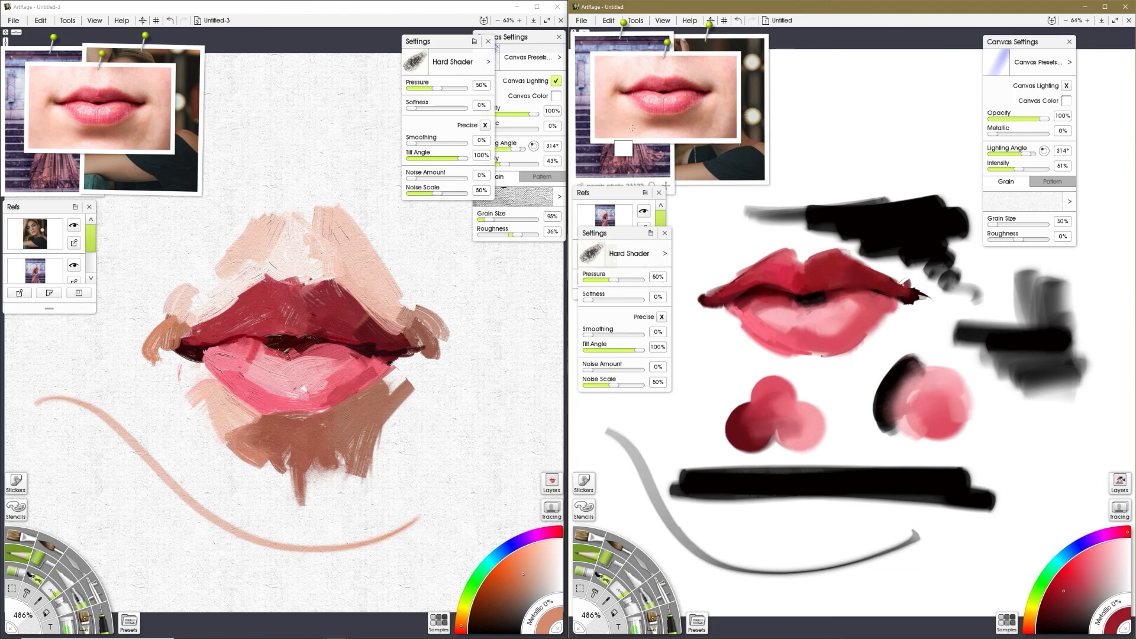
pyautogui.click(651, 105)
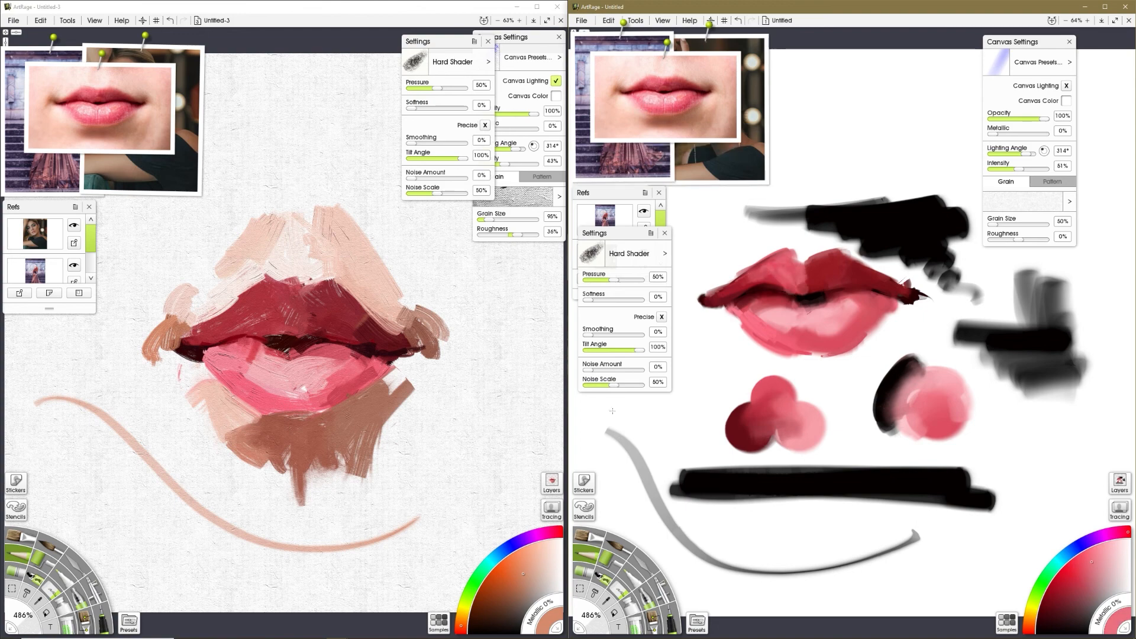
pyautogui.keyDown('alt'); pyautogui.click(741, 288); pyautogui.keyUp('alt')
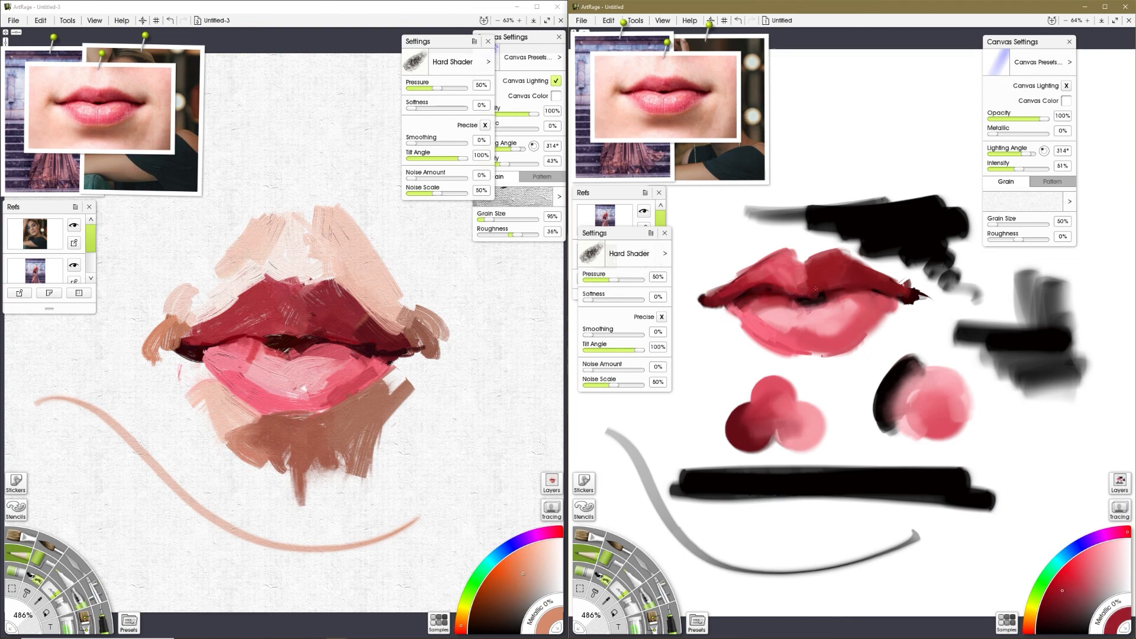
pyautogui.keyDown('alt'); pyautogui.click(664, 96); pyautogui.keyUp('alt')
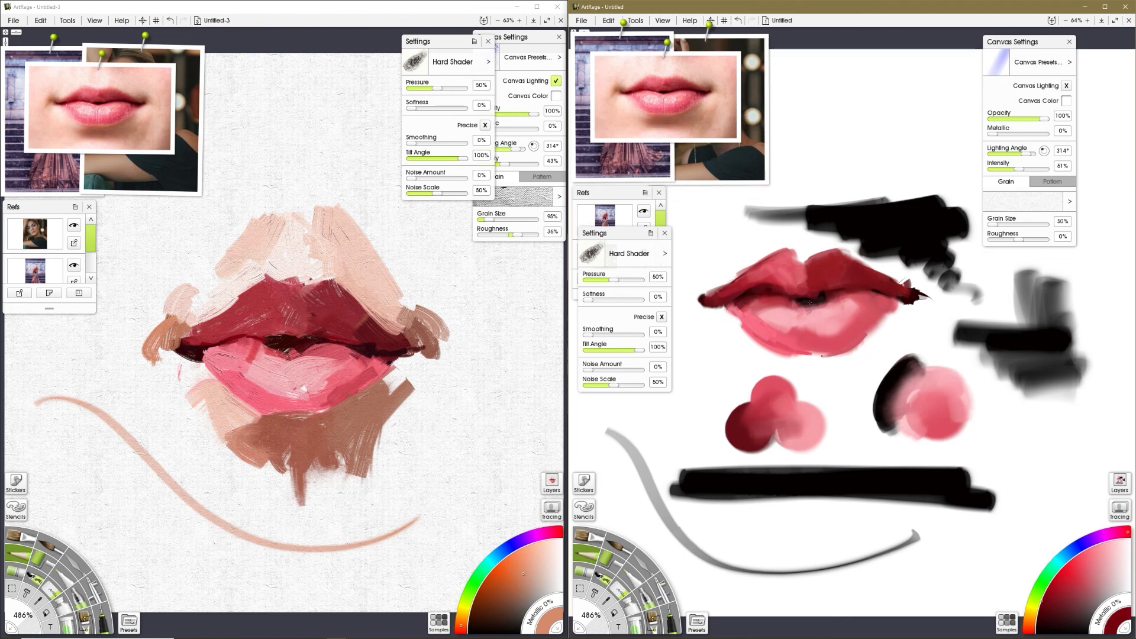